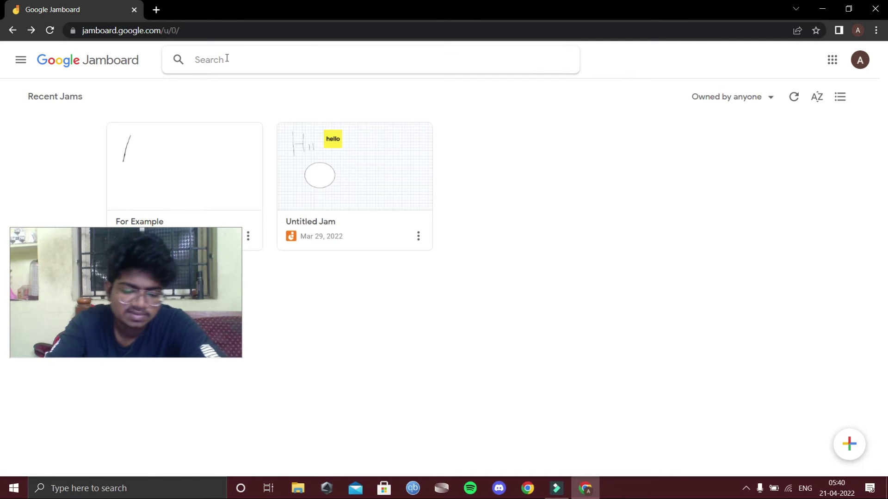
# - Search the jams for "example" and clear the search
pyautogui.write('g')
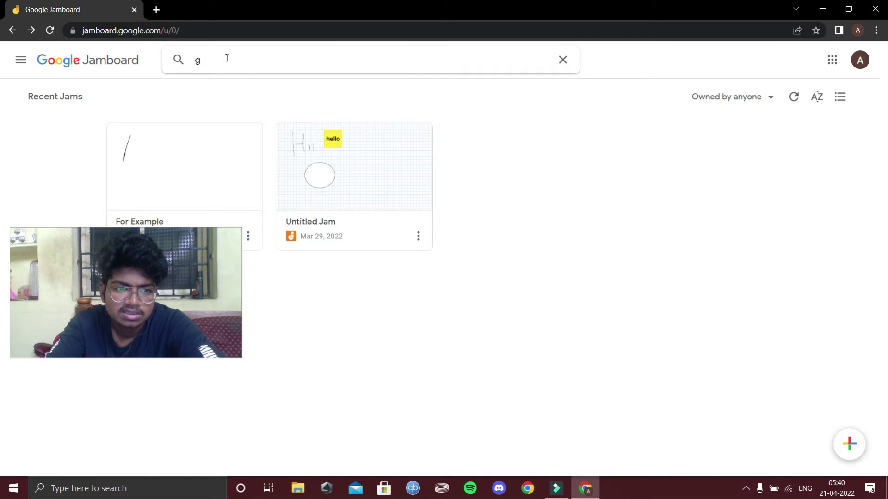
pyautogui.press('BackSpace')
pyautogui.write('example')
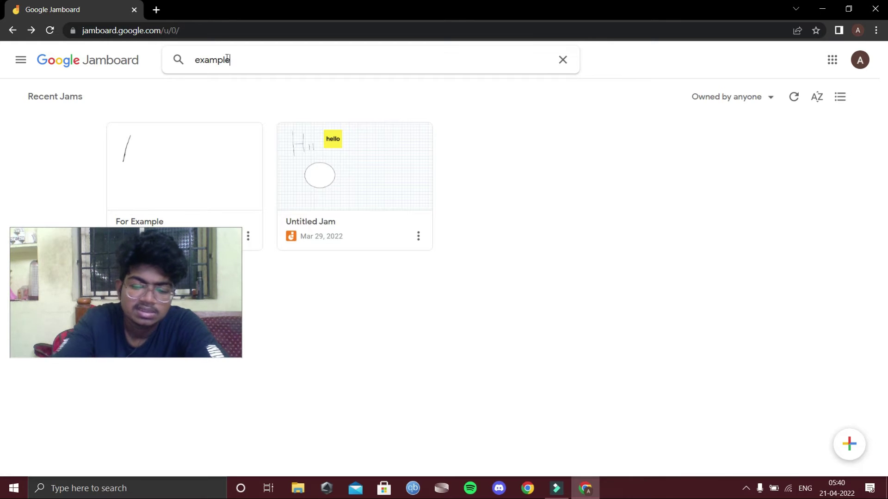
pyautogui.press('Return')
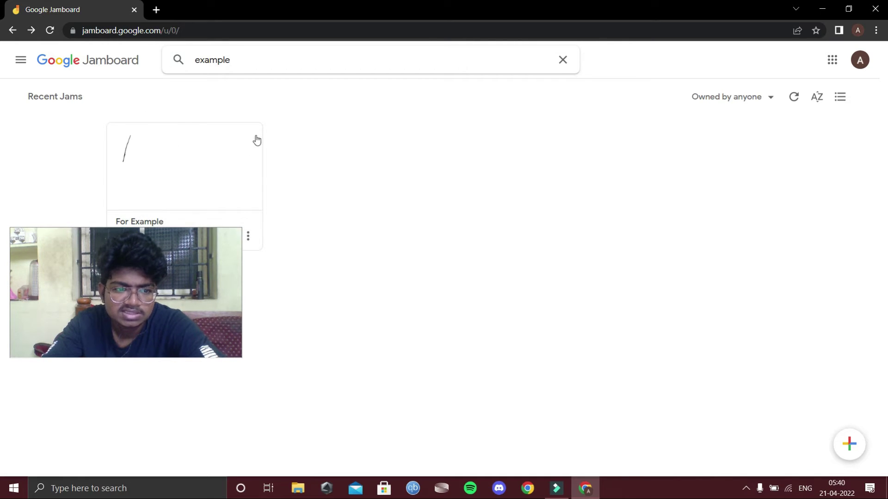
pyautogui.press('BackSpace')
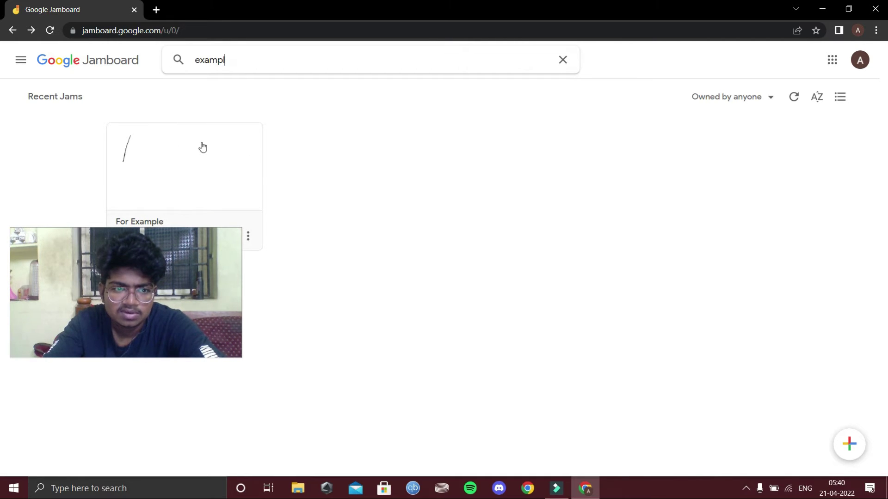
pyautogui.click(459, 139)
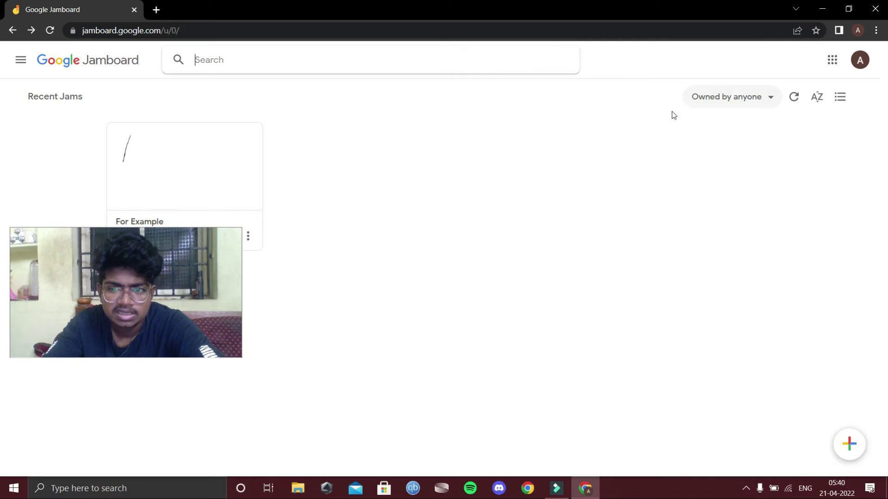
# - View the ownership filter options without changing the filter, and refresh the jam list
pyautogui.click(739, 102)
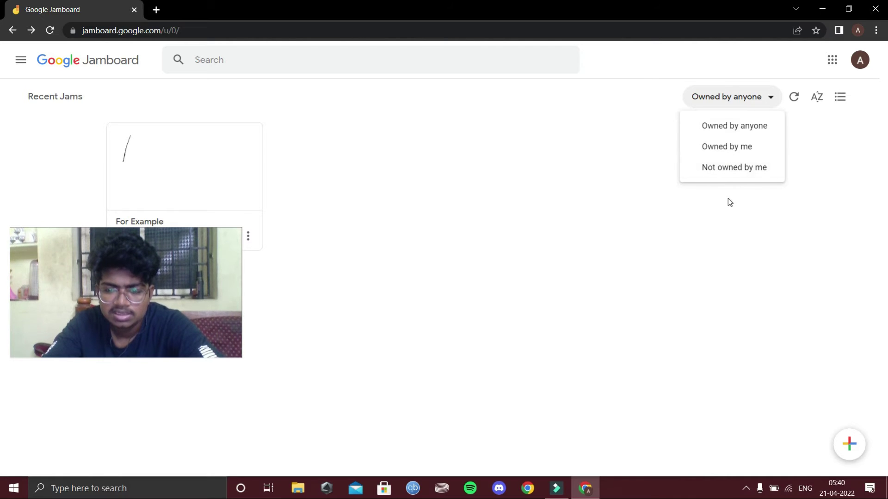
pyautogui.click(719, 226)
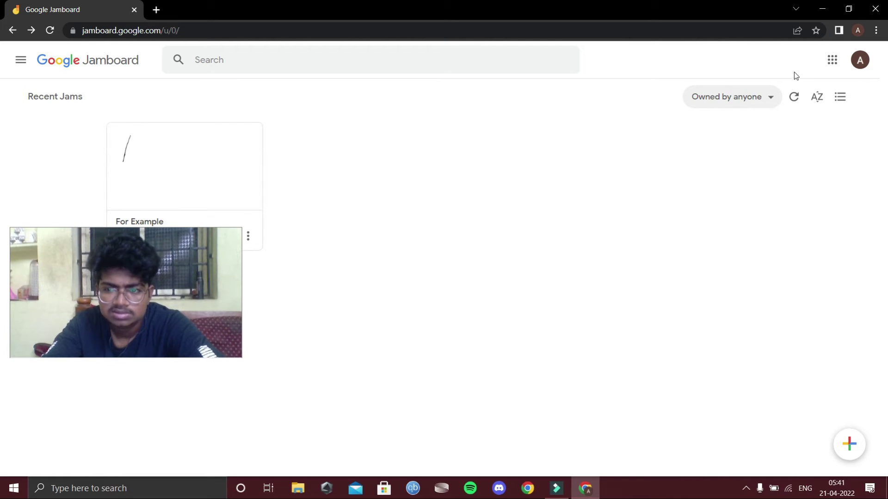
pyautogui.click(794, 98)
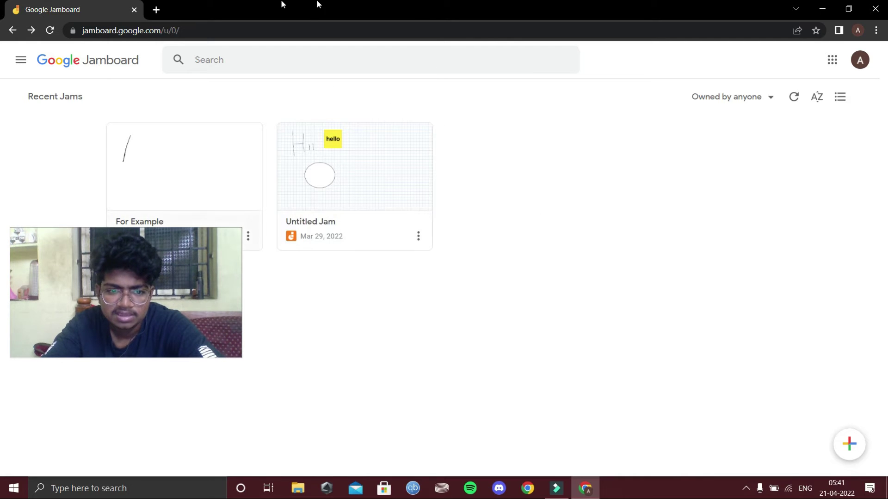
# - Sort the jams by title, and switch them to list view and back to grid view
pyautogui.click(817, 97)
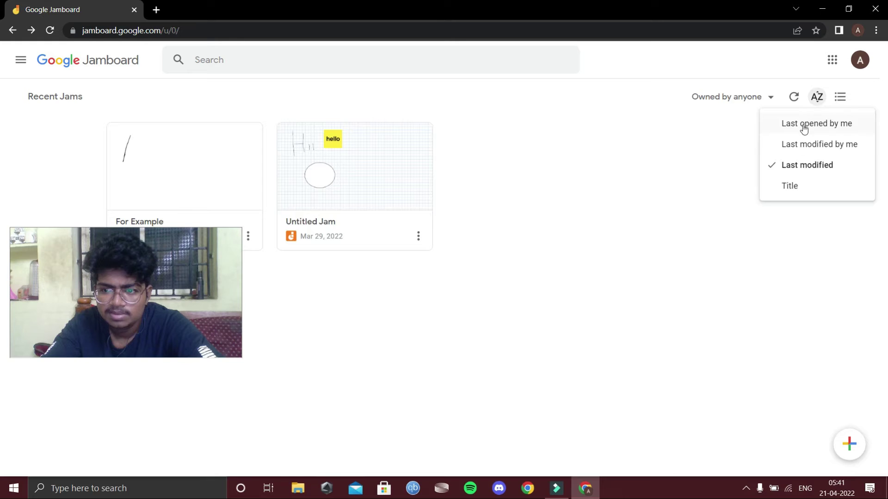
pyautogui.click(789, 186)
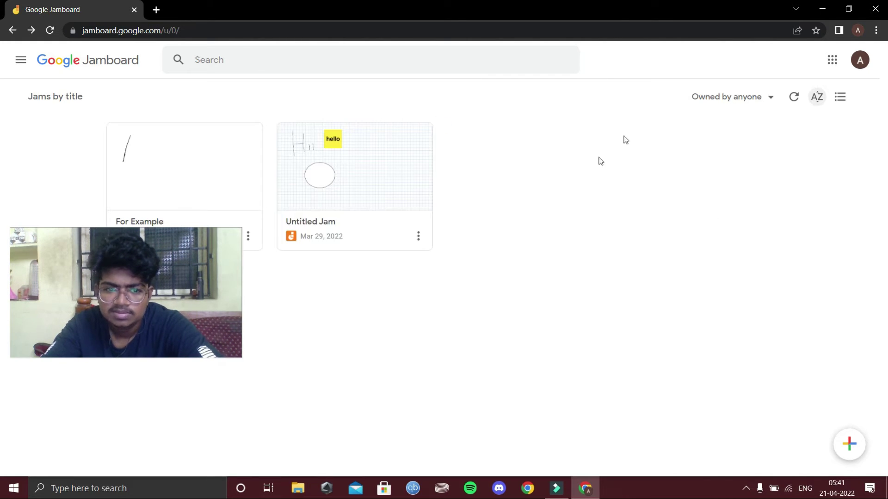
pyautogui.click(839, 105)
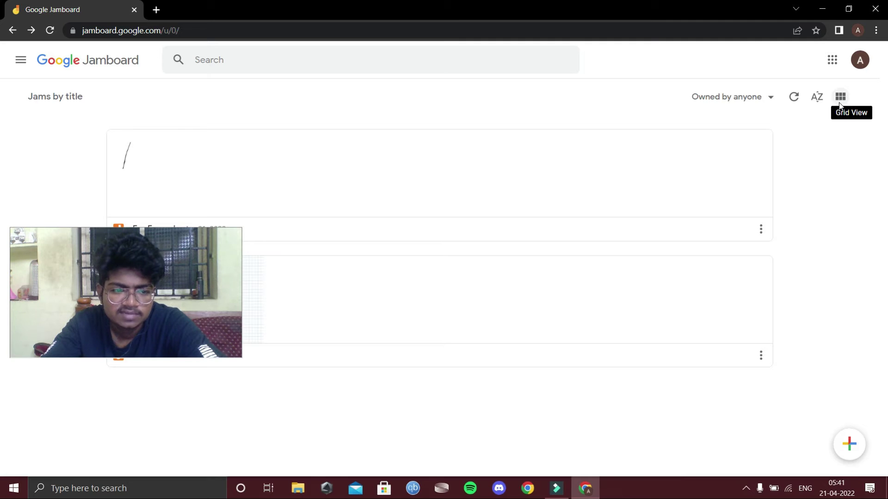
pyautogui.click(840, 102)
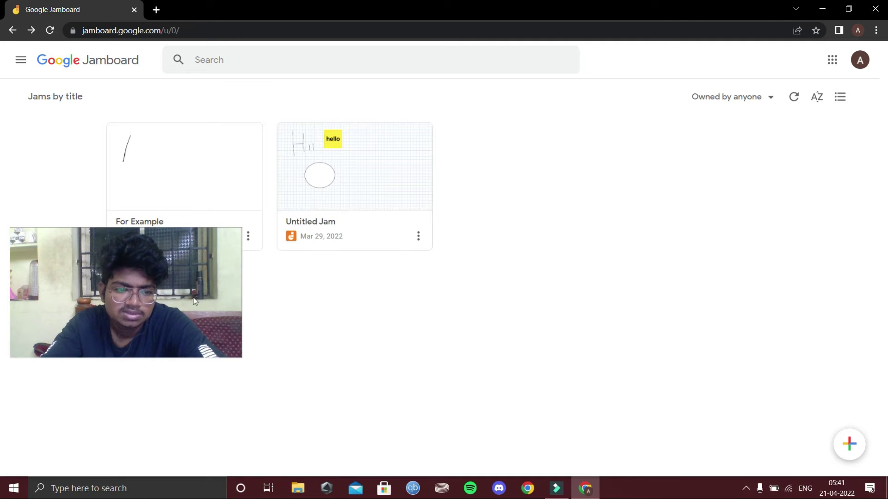
pyautogui.moveTo(118, 304); pyautogui.dragTo(753, 278)
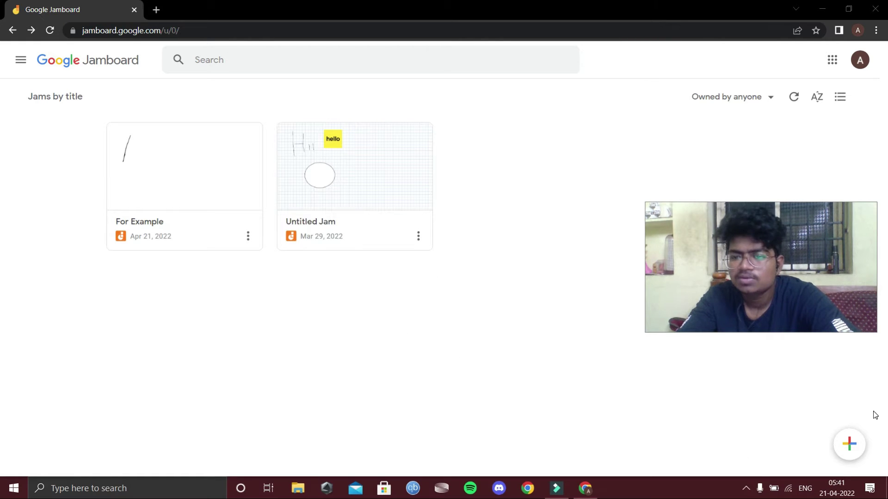
# - Create a blank jam, view its additional actions such as renaming and PDF download, and return to the Jamboard home page
pyautogui.click(844, 444)
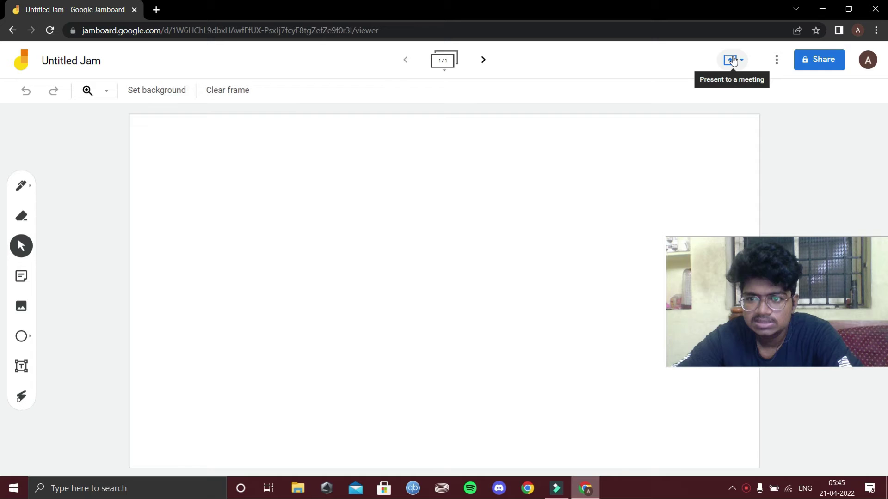
pyautogui.click(777, 59)
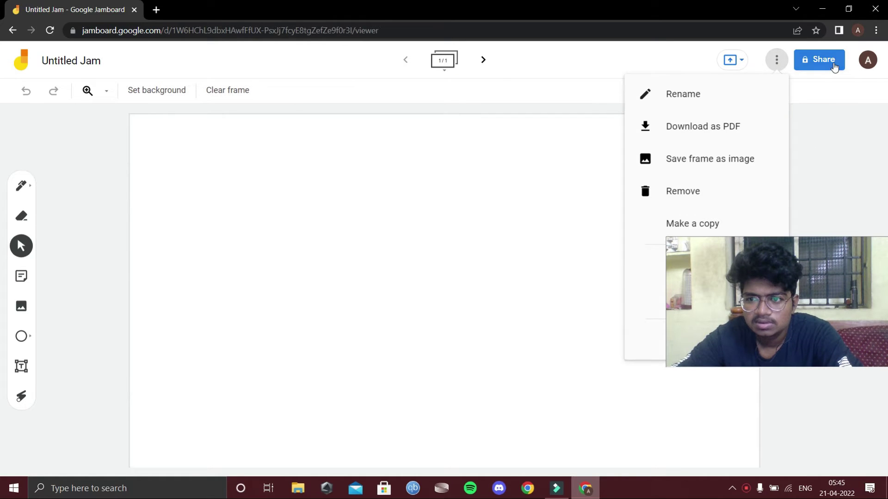
pyautogui.click(780, 63)
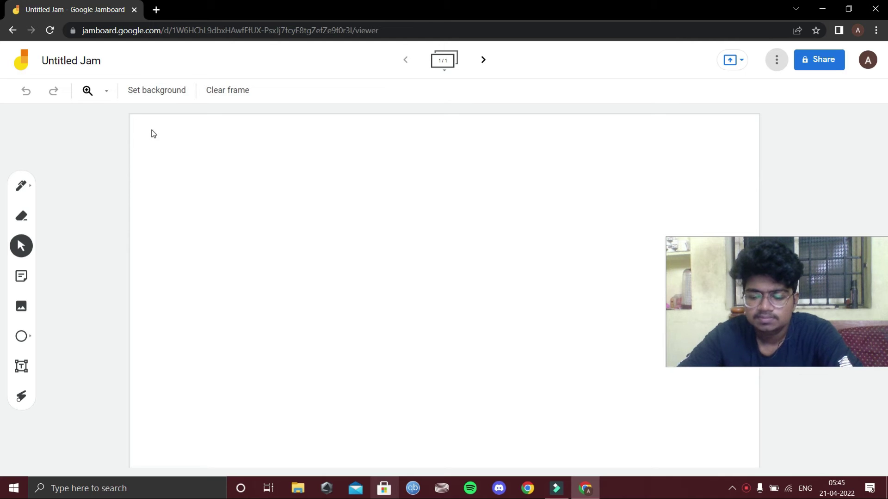
pyautogui.click(31, 57)
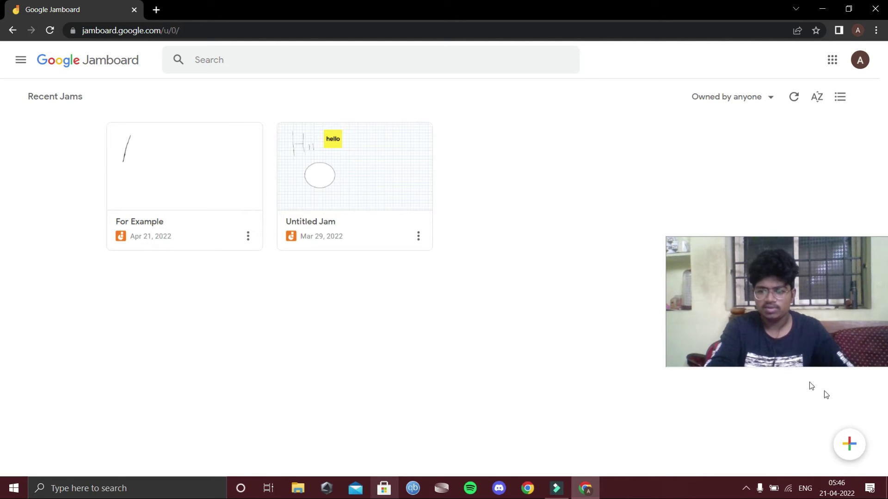
# - Create a new jam and rename it "FOR EXAMPLE"
pyautogui.click(854, 439)
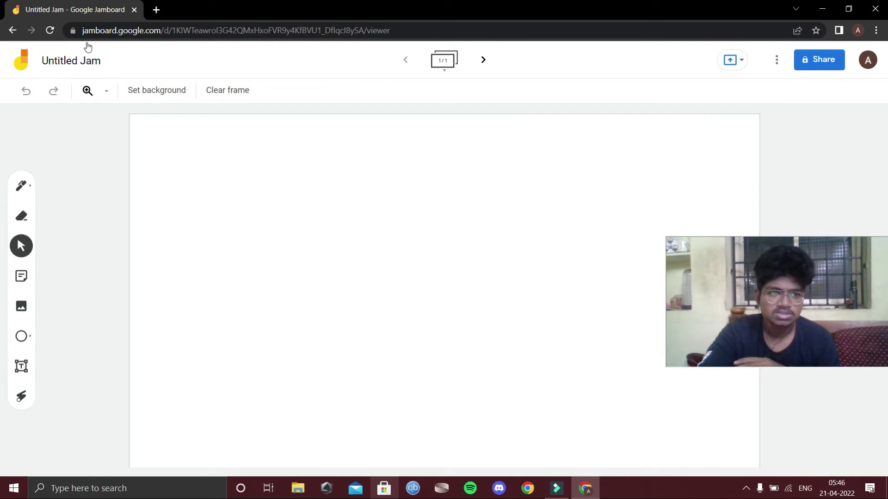
pyautogui.click(69, 65)
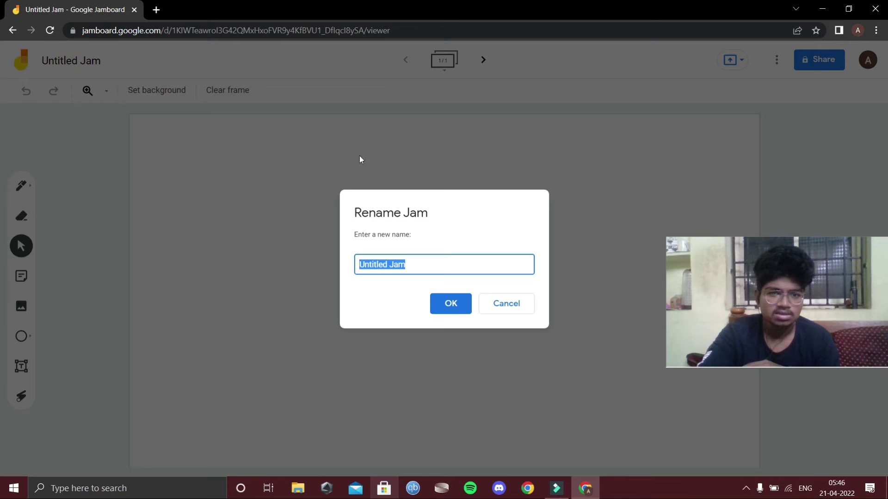
pyautogui.press('BackSpace')
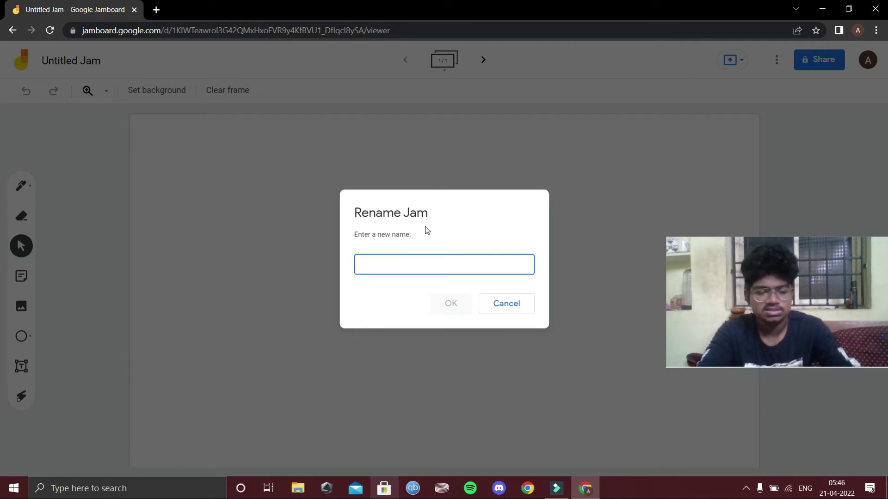
pyautogui.write('FOR EXAMPLE')
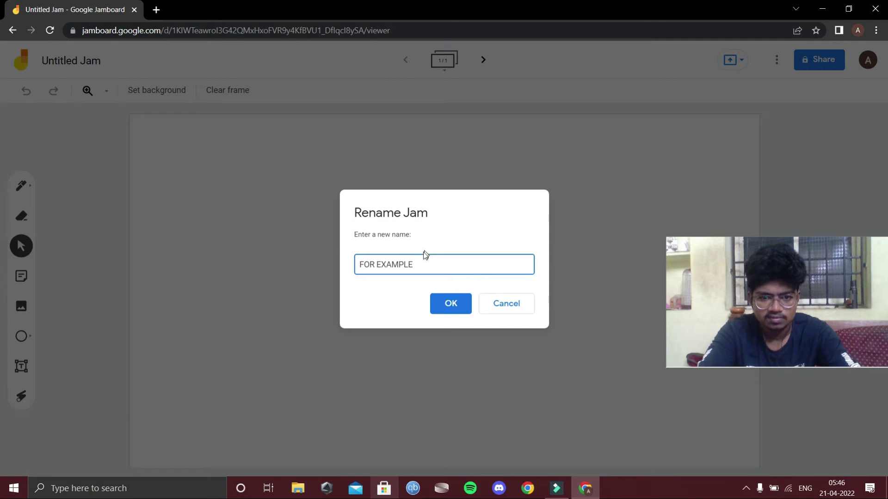
pyautogui.click(444, 303)
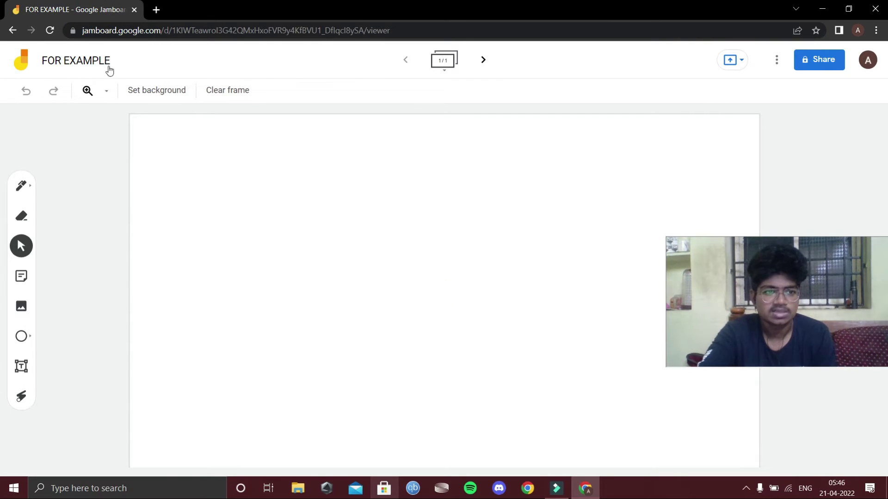
# - Return to the Jamboard home page and move the older "For Example" jam with the drawn stroke to the trash
pyautogui.click(21, 64)
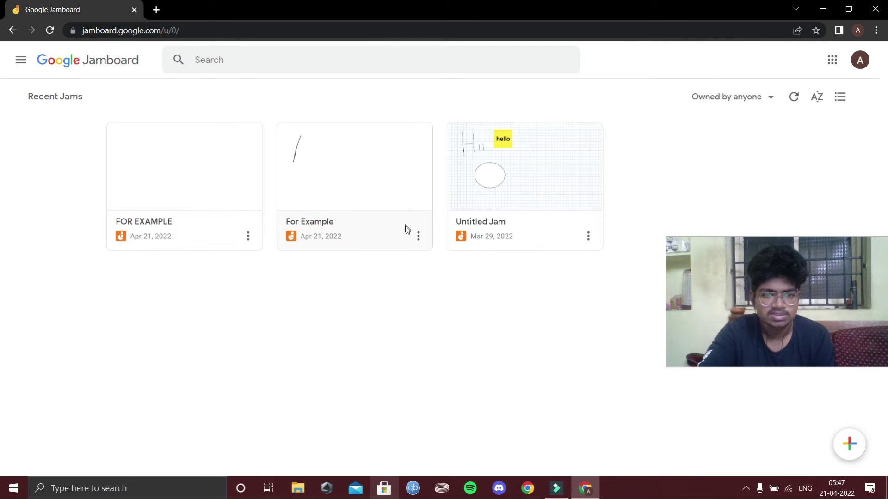
pyautogui.click(418, 236)
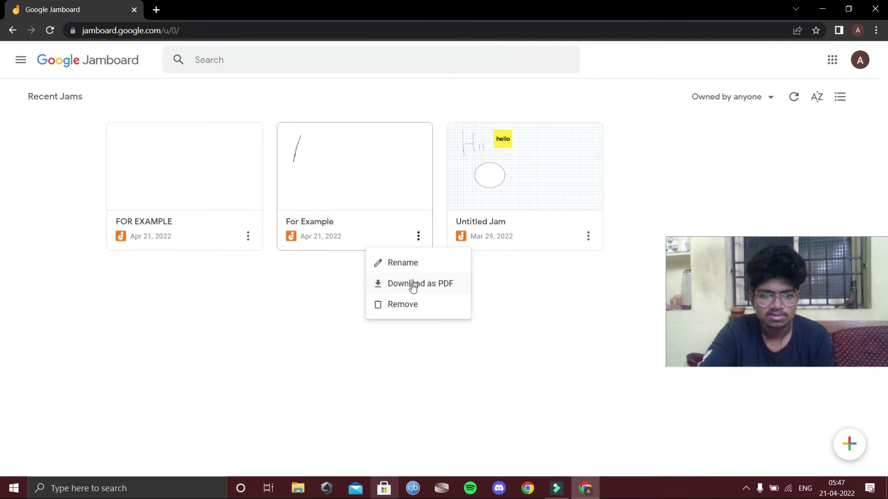
pyautogui.click(403, 305)
pyautogui.click(538, 295)
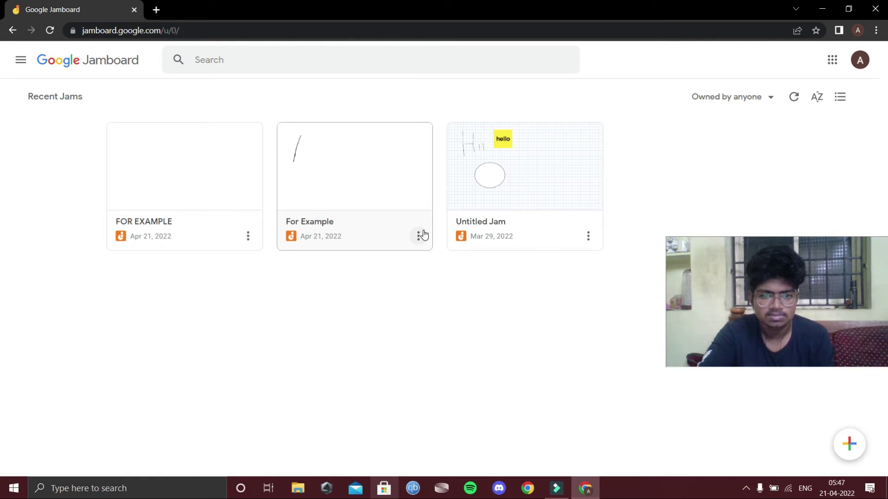
# - Open the "FOR EXAMPLE" jam, try the undo command and go back to the jam list
pyautogui.click(184, 212)
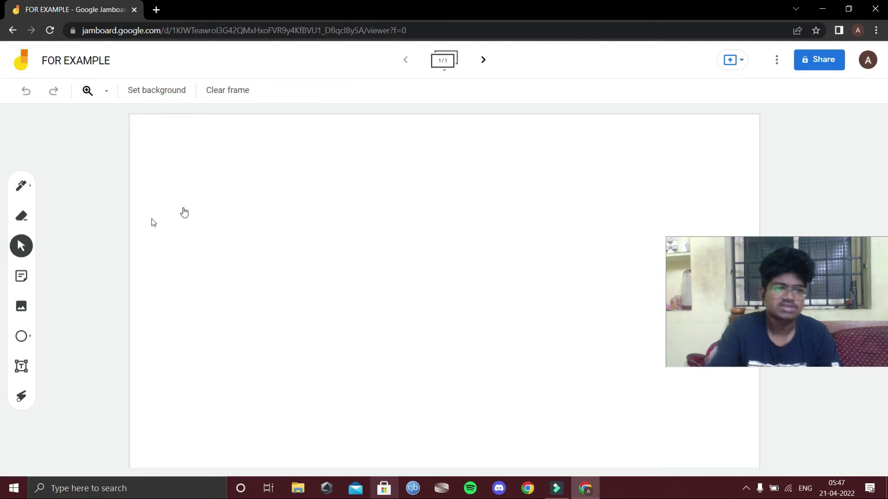
pyautogui.click(26, 93)
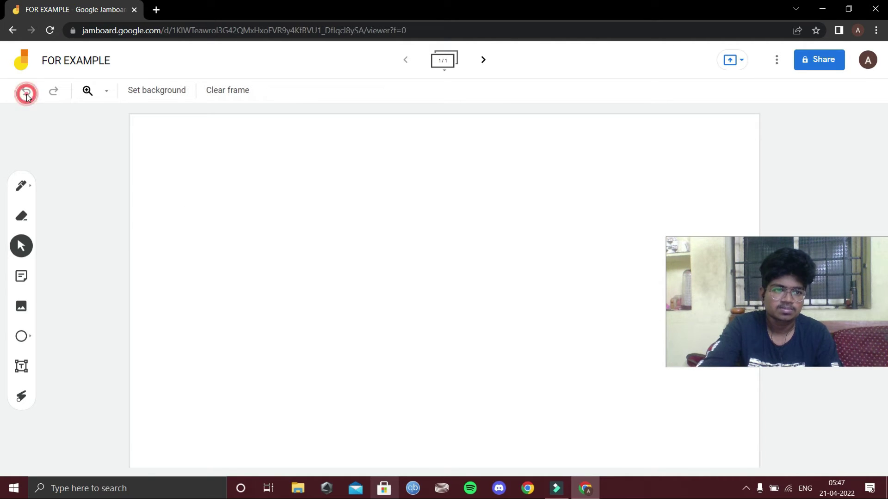
pyautogui.click(13, 34)
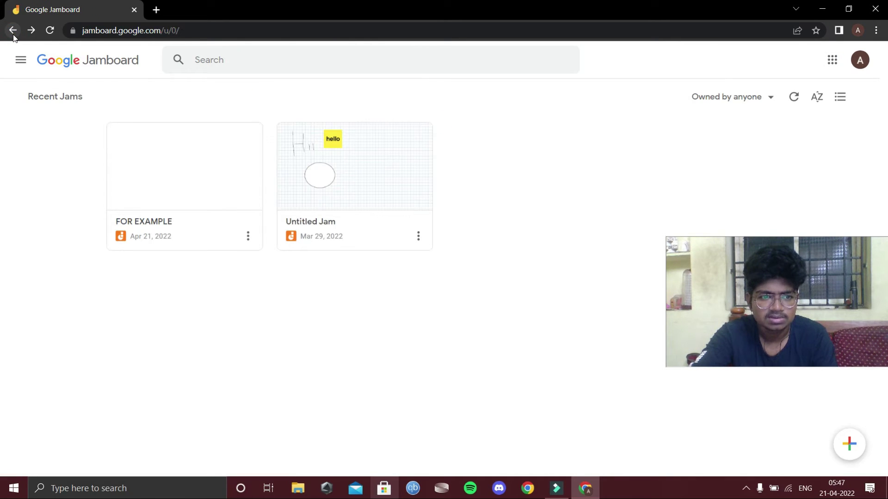
pyautogui.click(13, 34)
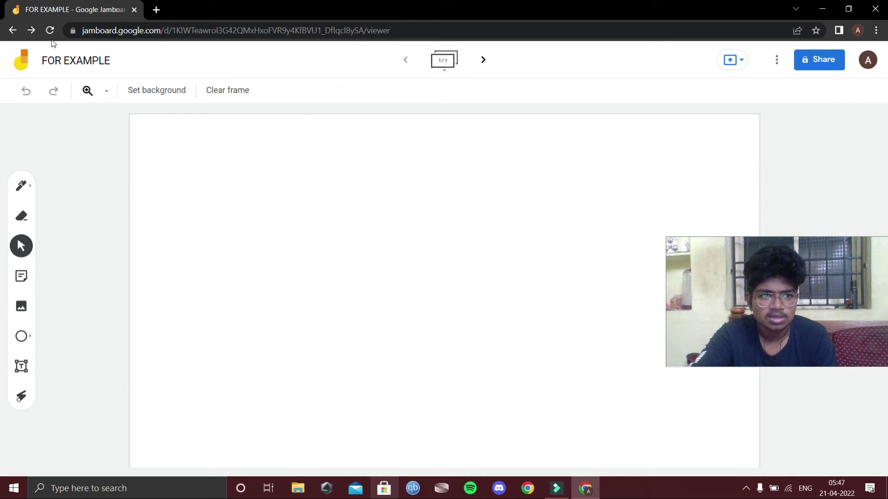
pyautogui.click(11, 30)
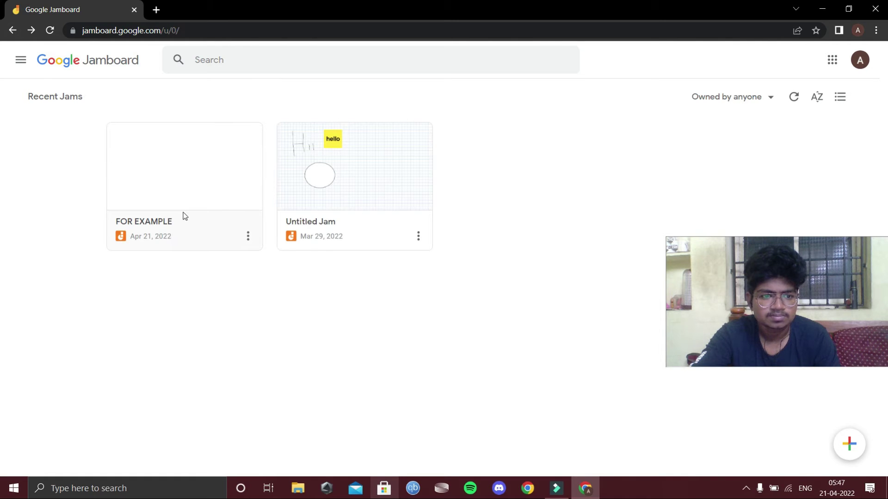
# - Move the blank "FOR EXAMPLE" jam to the trash
pyautogui.click(248, 237)
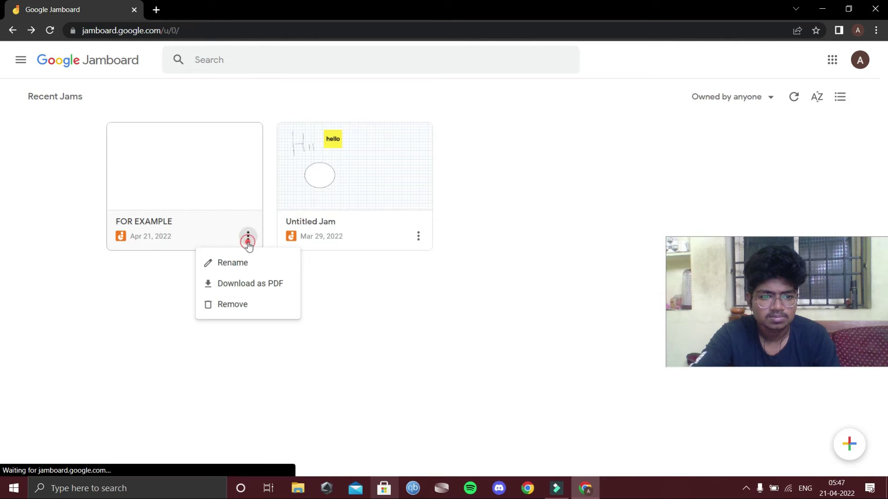
pyautogui.click(229, 303)
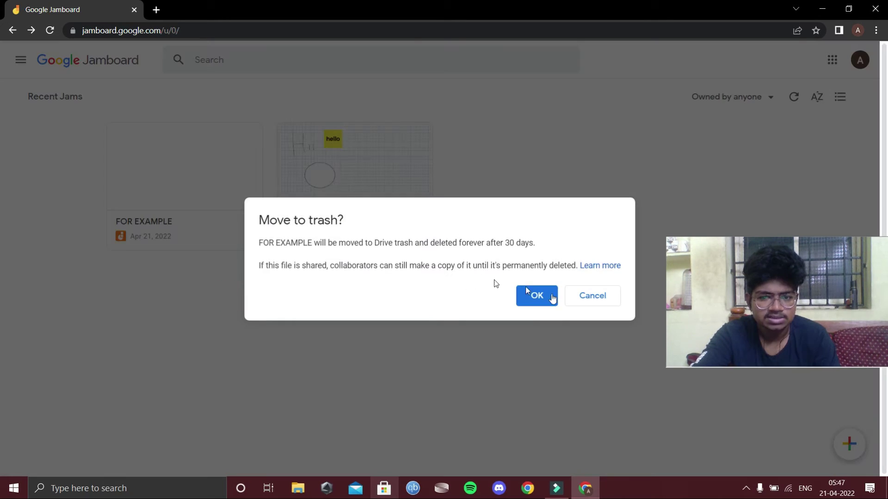
pyautogui.click(552, 301)
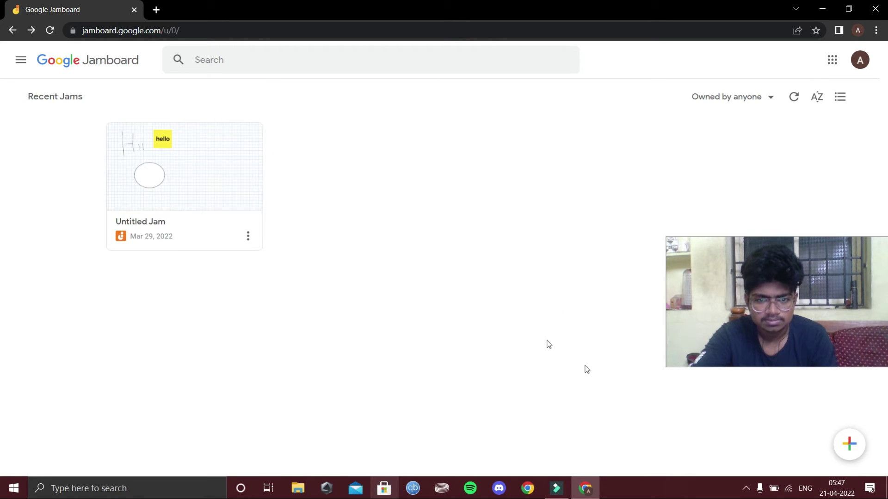
# - Create a new jam, draw a short curved pen stroke on its frame and return to the jam list
pyautogui.click(858, 439)
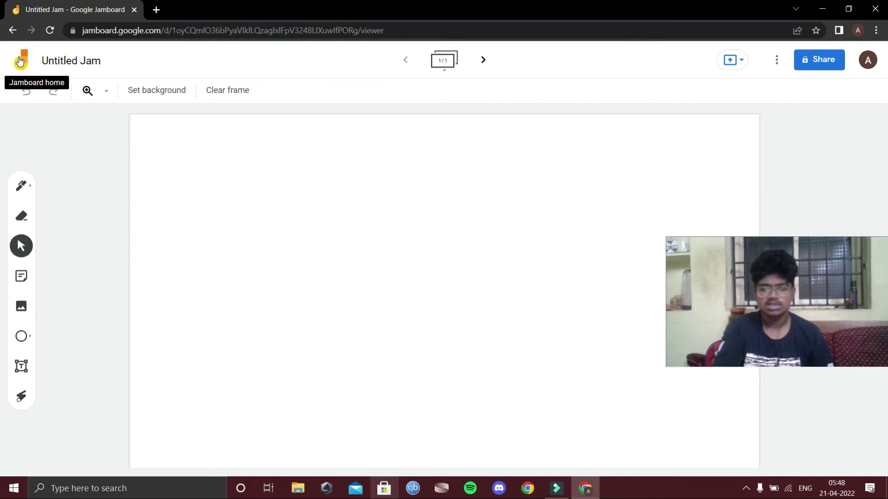
pyautogui.click(20, 190)
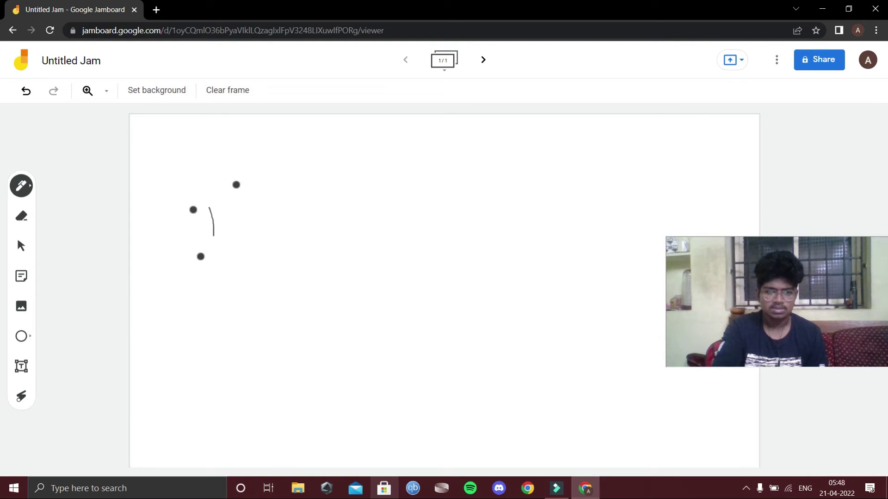
pyautogui.click(26, 65)
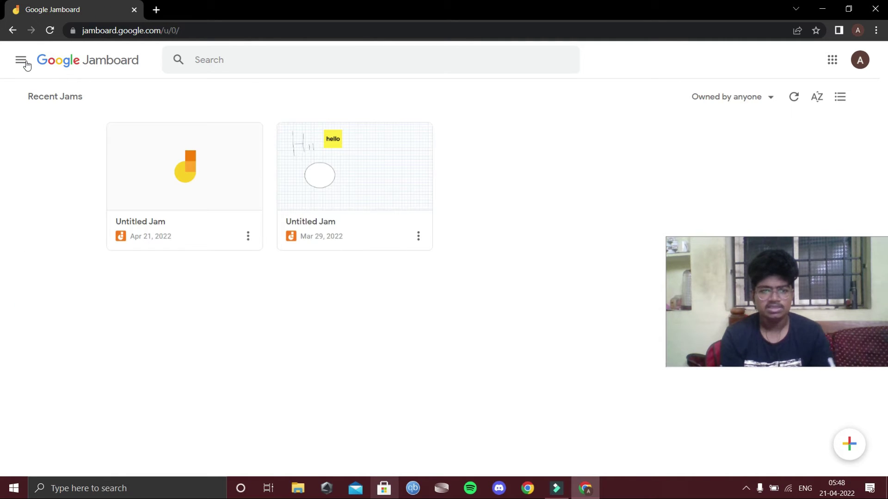
# - Reopen the new untitled jam, erase the curved pen stroke and switch back to the Pen tool
pyautogui.click(193, 186)
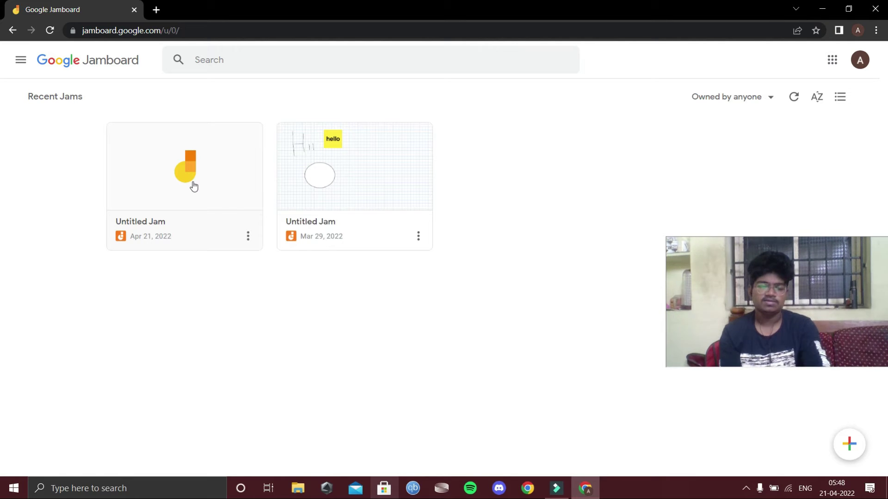
pyautogui.click(193, 185)
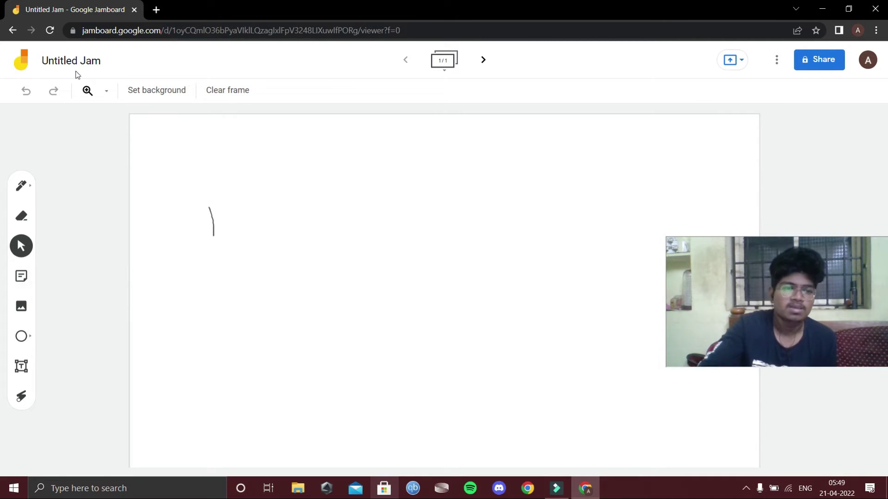
pyautogui.click(21, 216)
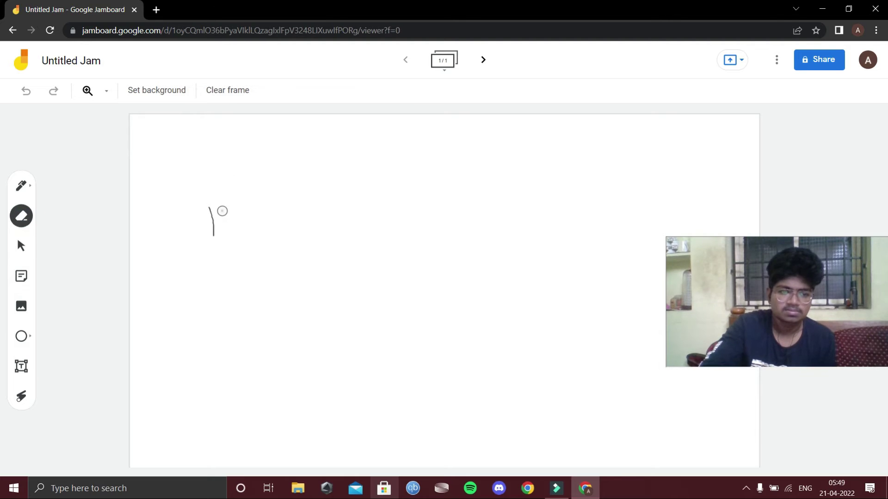
pyautogui.moveTo(214, 207)
pyautogui.mouseDown()
pyautogui.moveTo(214, 232)
pyautogui.moveTo(204, 210)
pyautogui.mouseUp()
pyautogui.click(14, 192)
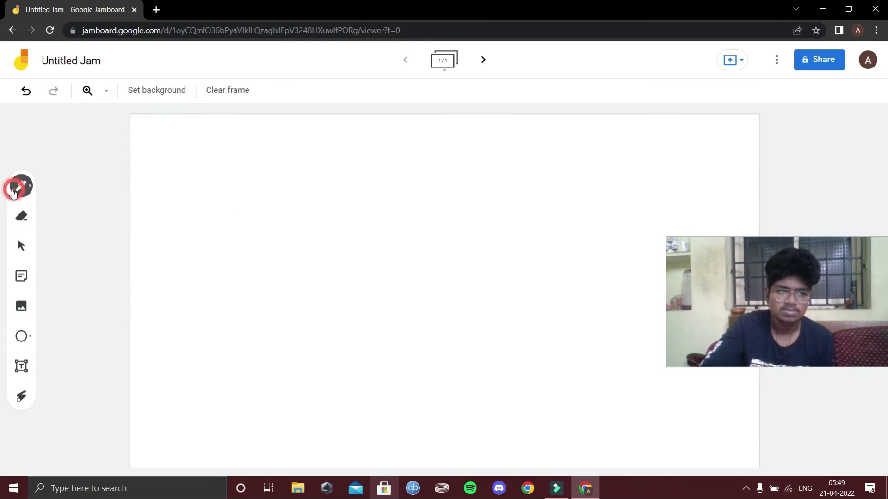
# - Rename the untitled jam as "FOR EXAMPLE"
pyautogui.click(81, 65)
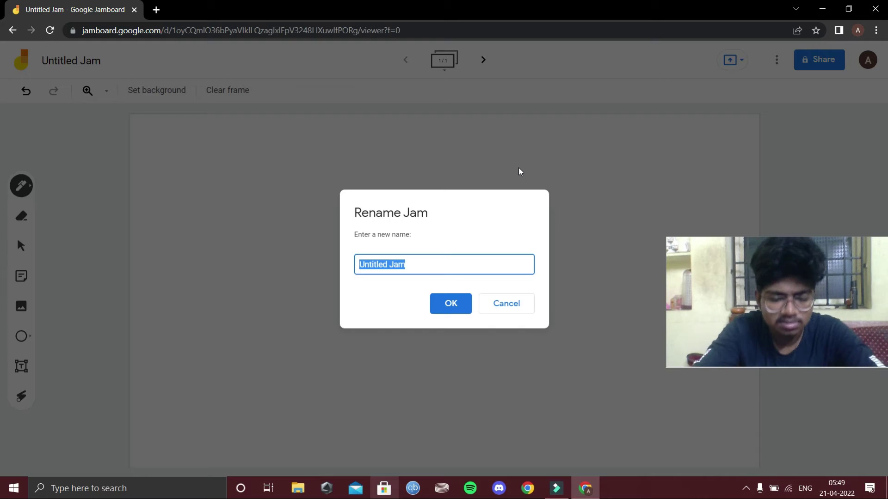
pyautogui.write('FOR EXAMPLE')
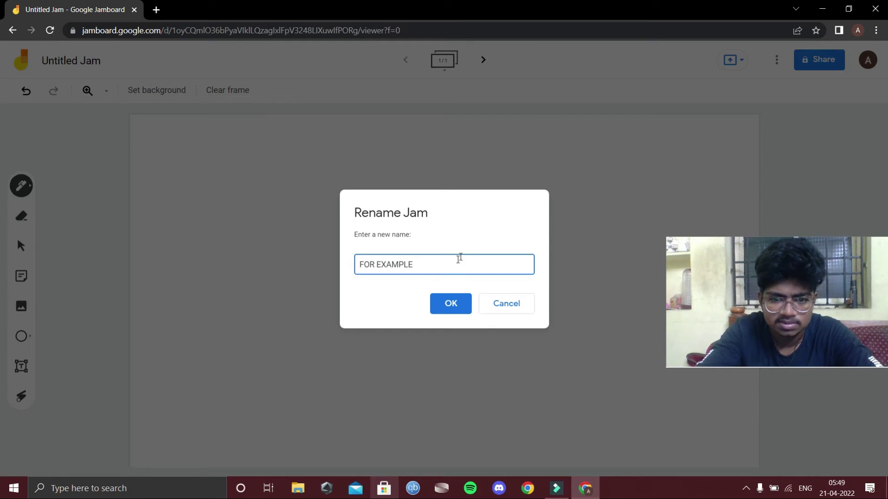
pyautogui.click(444, 306)
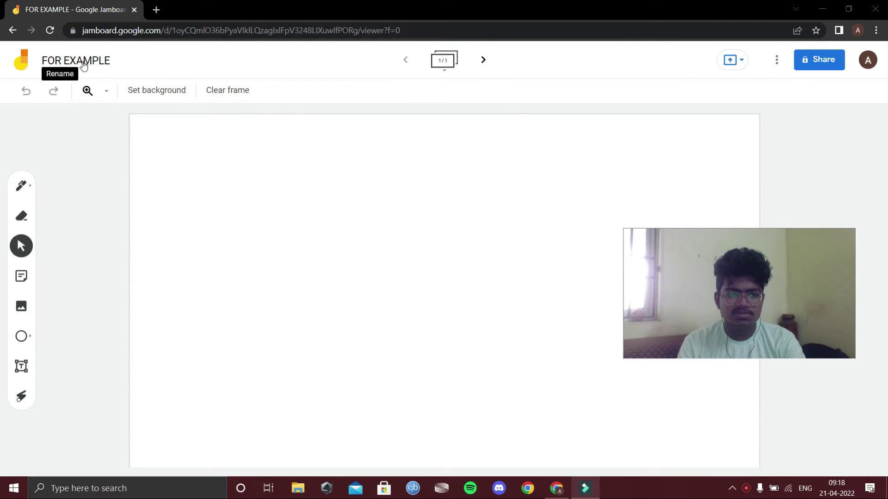
# - Reopen the "FOR EXAMPLE" jam from the jam list and add two blank frames, ending on the first frame
pyautogui.click(23, 68)
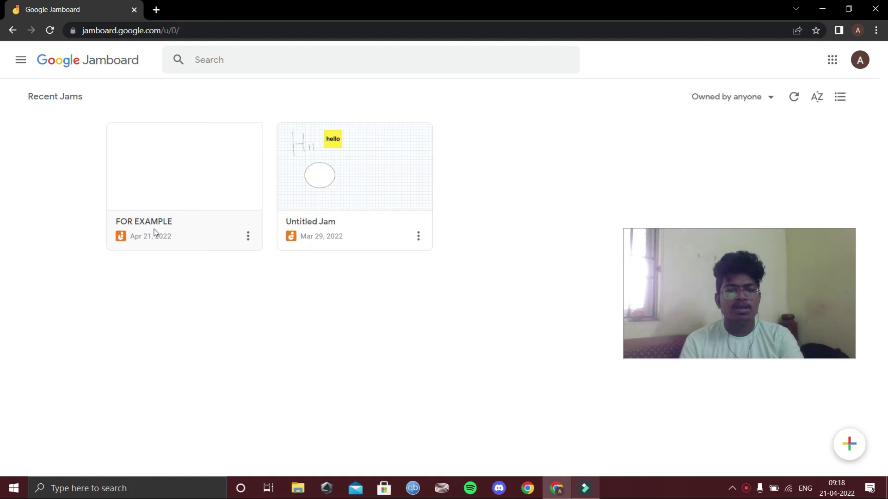
pyautogui.click(134, 152)
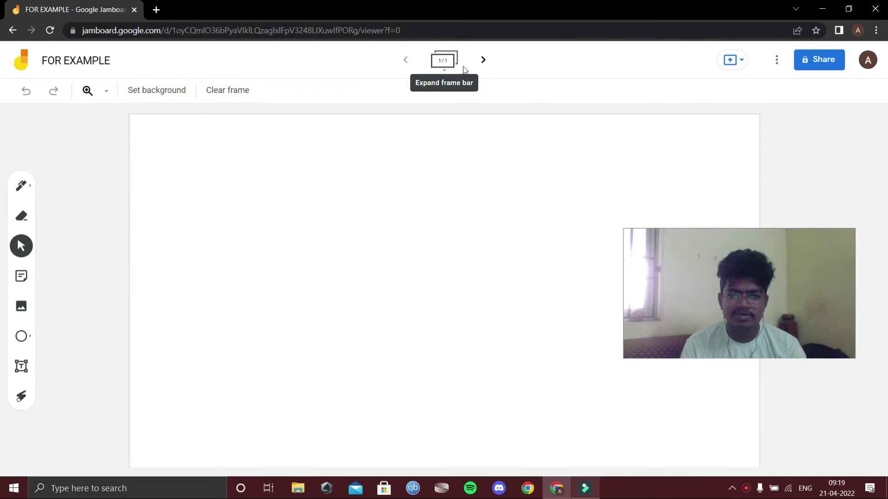
pyautogui.click(480, 66)
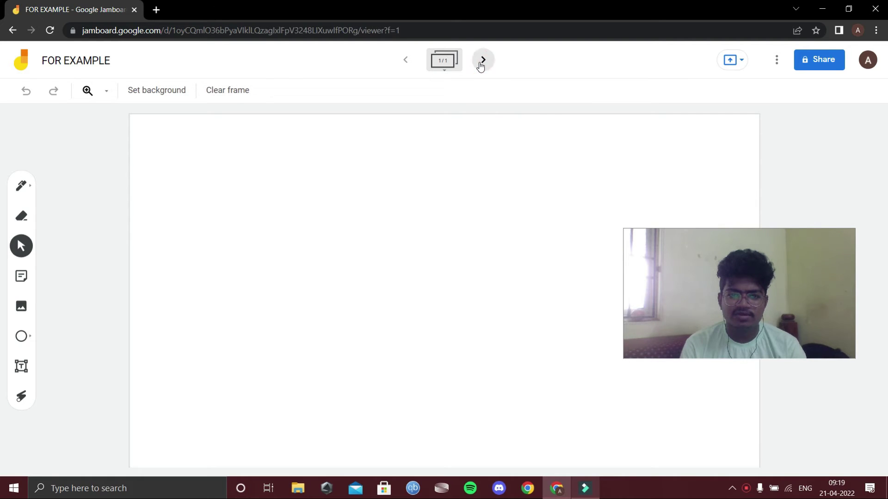
pyautogui.click(481, 66)
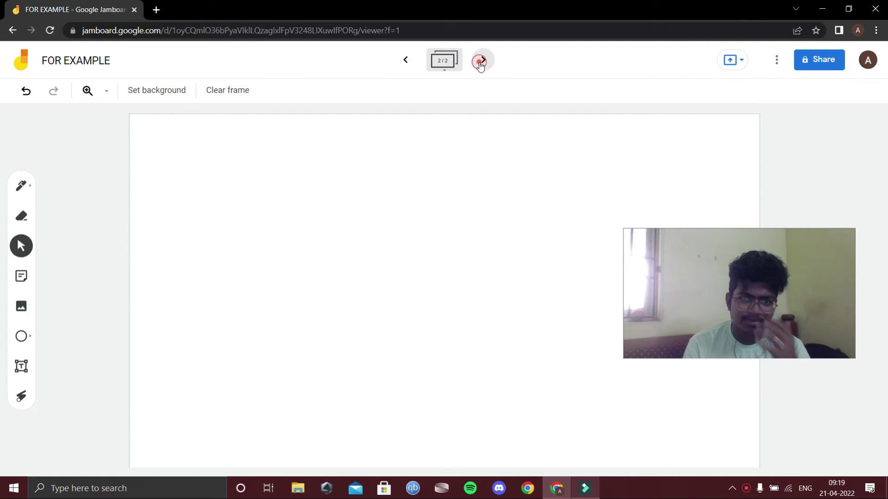
pyautogui.click(417, 64)
pyautogui.click(416, 62)
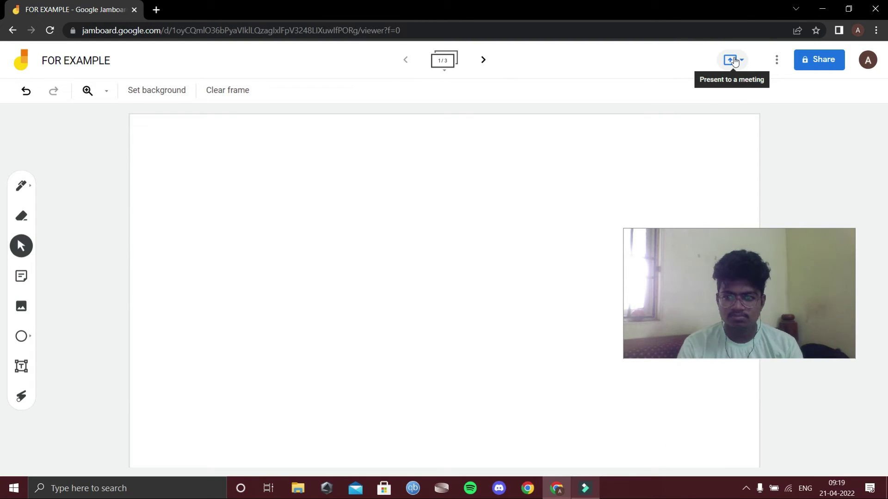
# - Start renaming the open jam and confirm the name "FOR EXAMPLE"
pyautogui.click(776, 62)
pyautogui.moveTo(751, 269); pyautogui.dragTo(285, 248)
pyautogui.moveTo(244, 241); pyautogui.dragTo(133, 242)
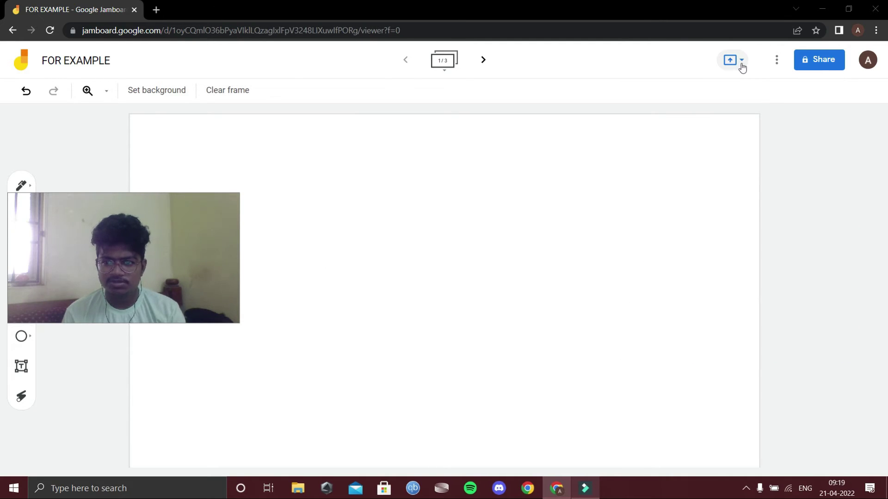
pyautogui.click(776, 60)
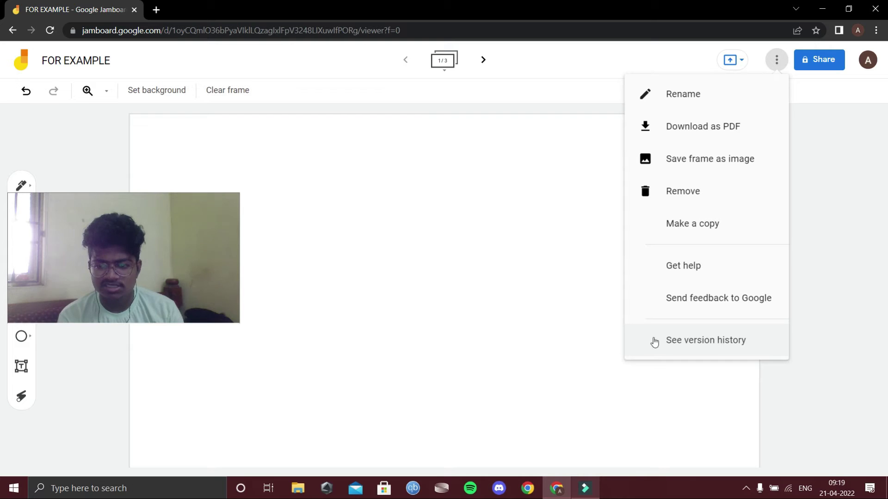
pyautogui.click(634, 89)
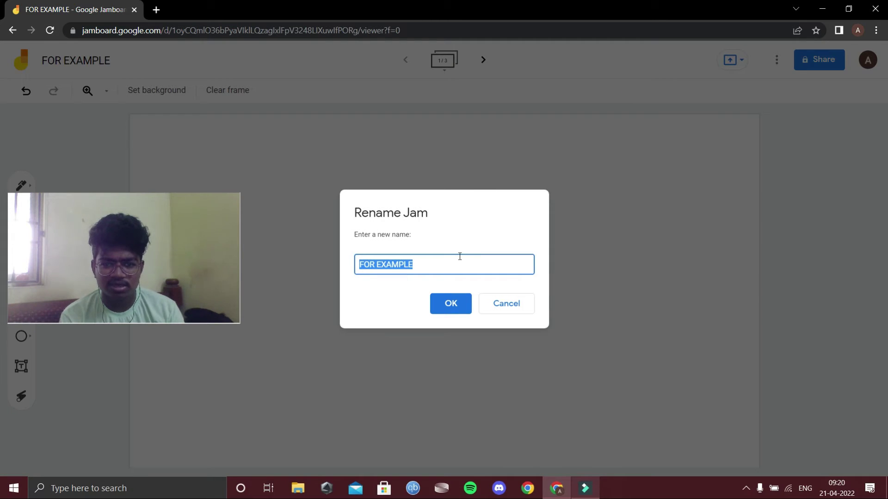
pyautogui.click(459, 256)
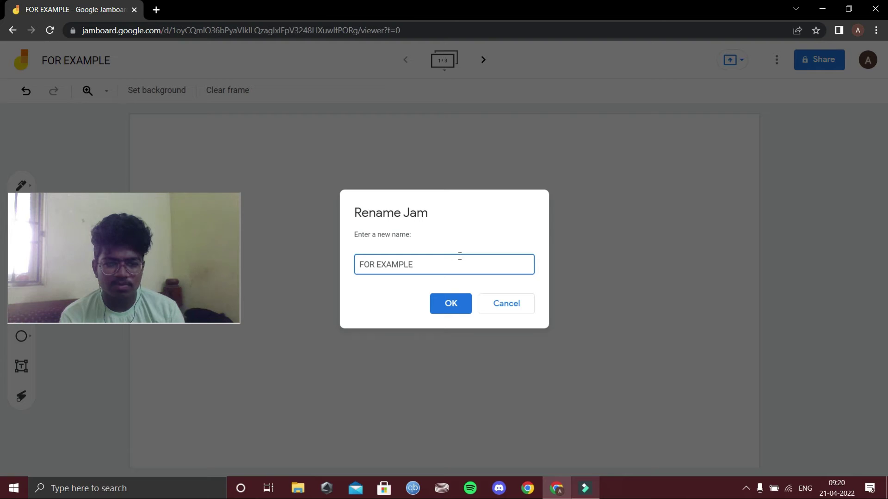
pyautogui.click(69, 80)
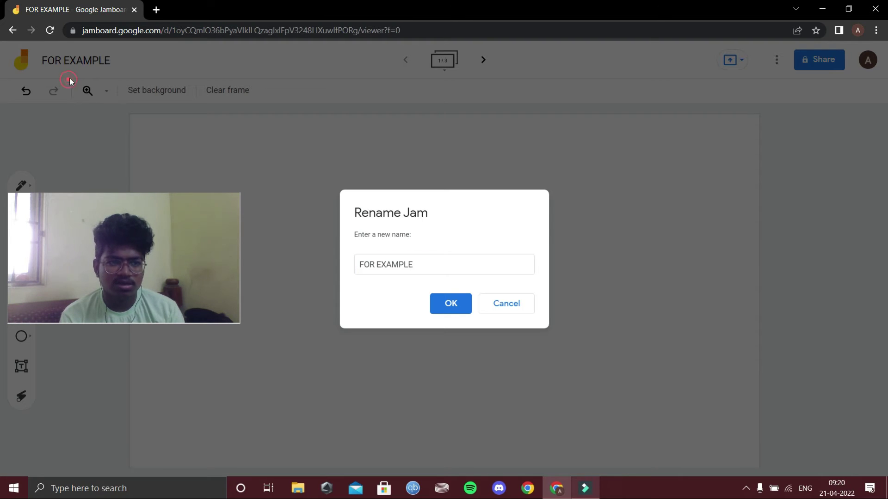
pyautogui.click(438, 311)
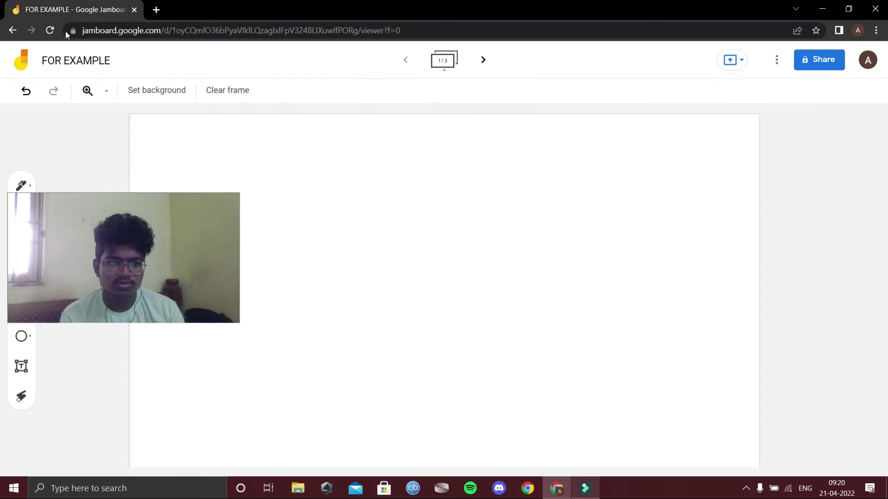
# - Remove the open "FOR EXAMPLE" jam and take it back out of the trash
pyautogui.click(776, 60)
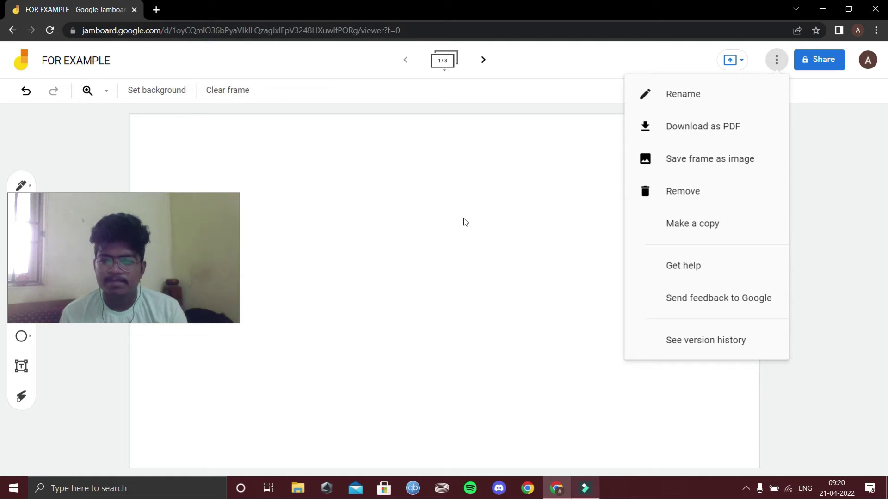
pyautogui.click(659, 194)
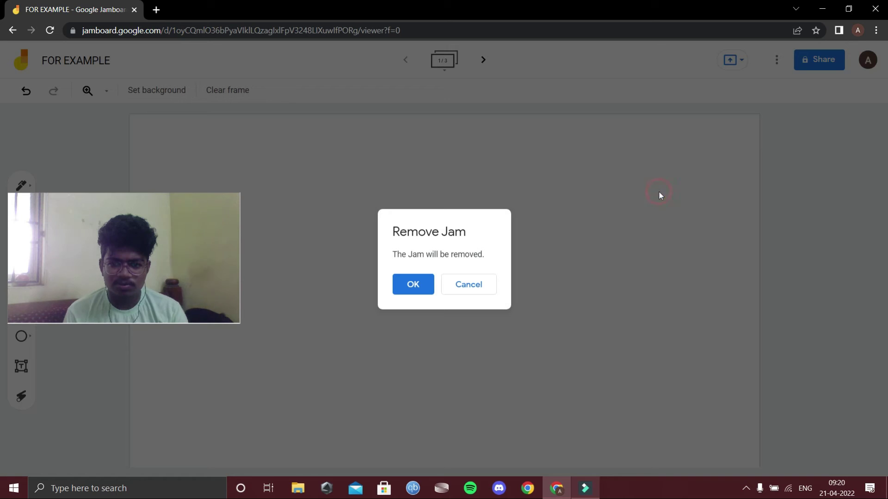
pyautogui.click(415, 283)
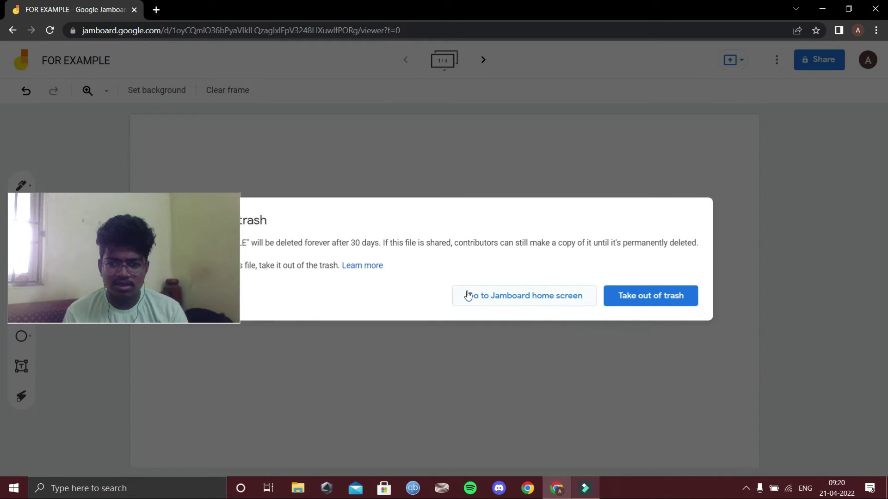
pyautogui.moveTo(119, 258); pyautogui.dragTo(96, 128)
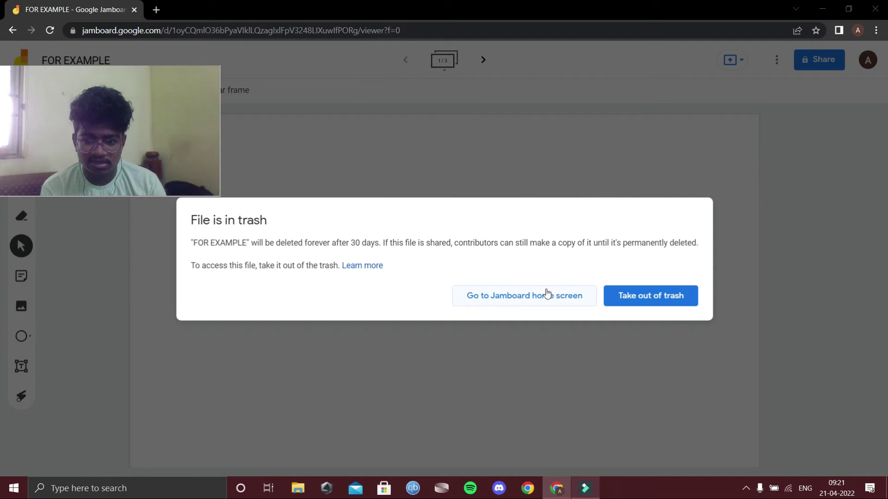
pyautogui.click(625, 302)
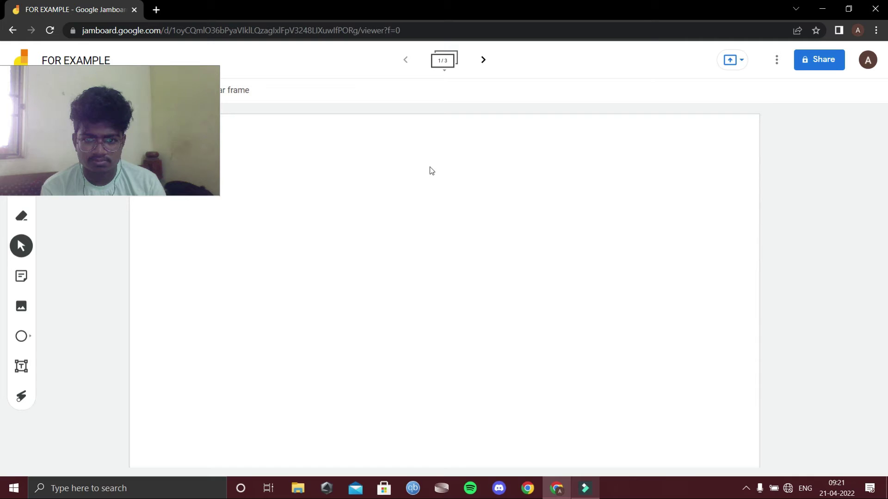
pyautogui.moveTo(190, 143); pyautogui.dragTo(212, 276)
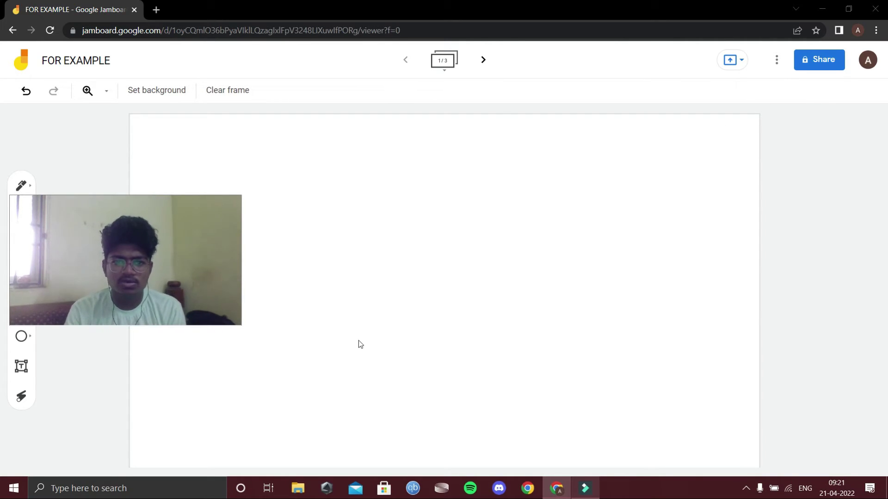
# - Open the jam's version history and browse through all frames of the current version
pyautogui.click(776, 60)
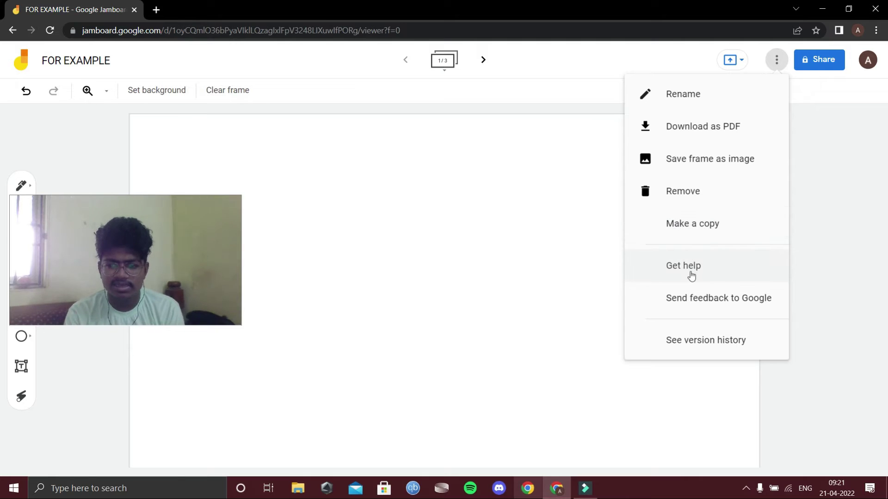
pyautogui.click(695, 353)
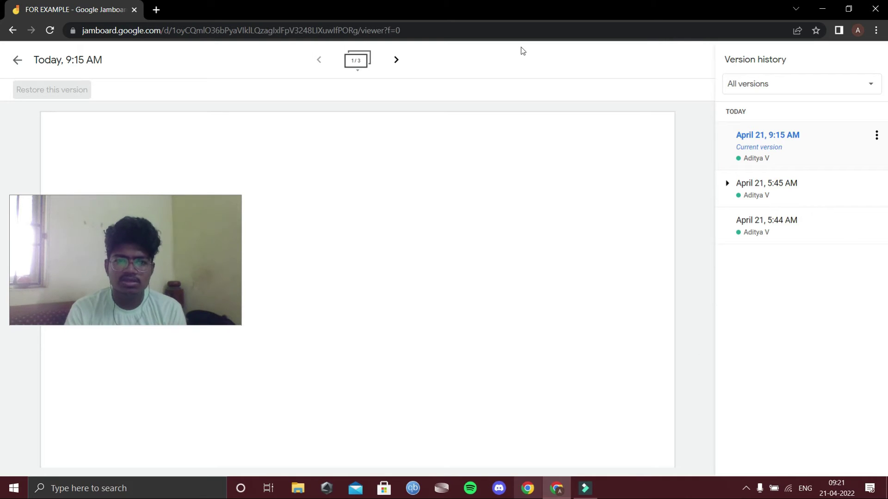
pyautogui.click(391, 58)
pyautogui.click(394, 58)
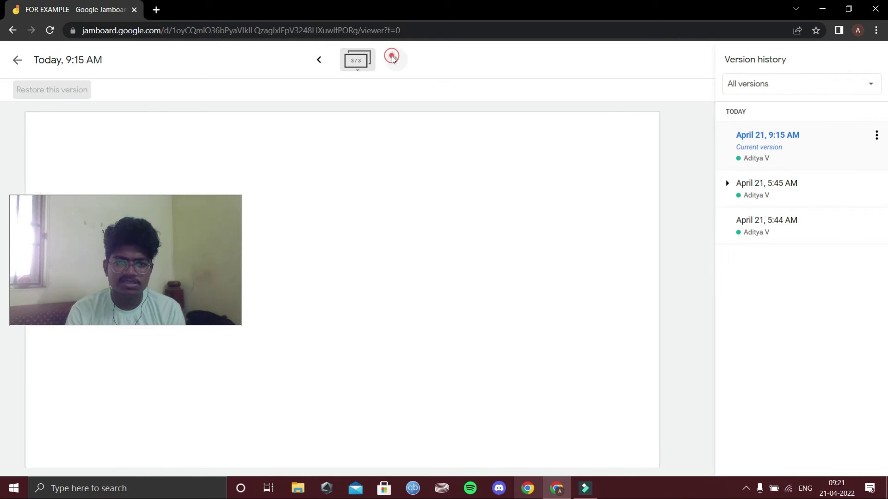
pyautogui.click(326, 67)
pyautogui.click(326, 67)
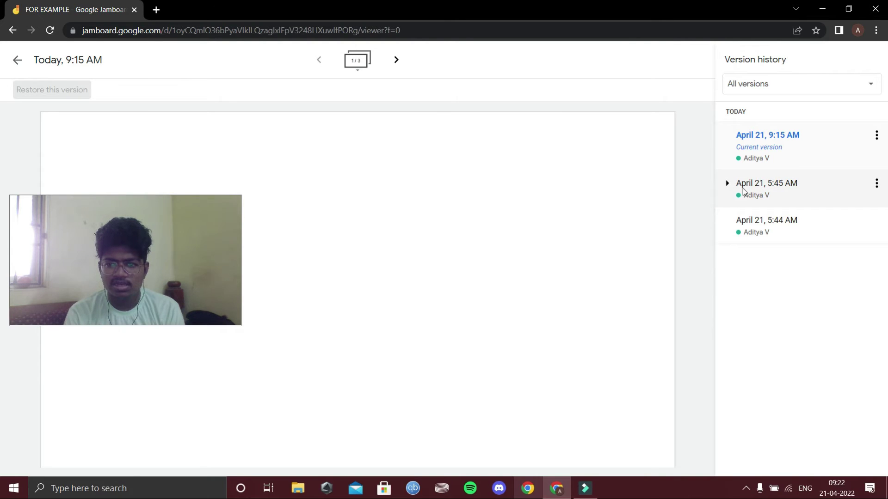
pyautogui.click(396, 65)
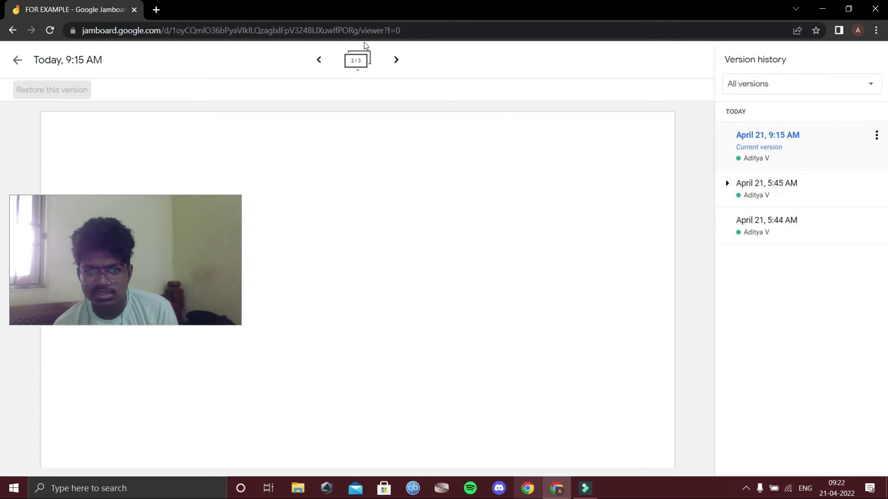
pyautogui.click(389, 57)
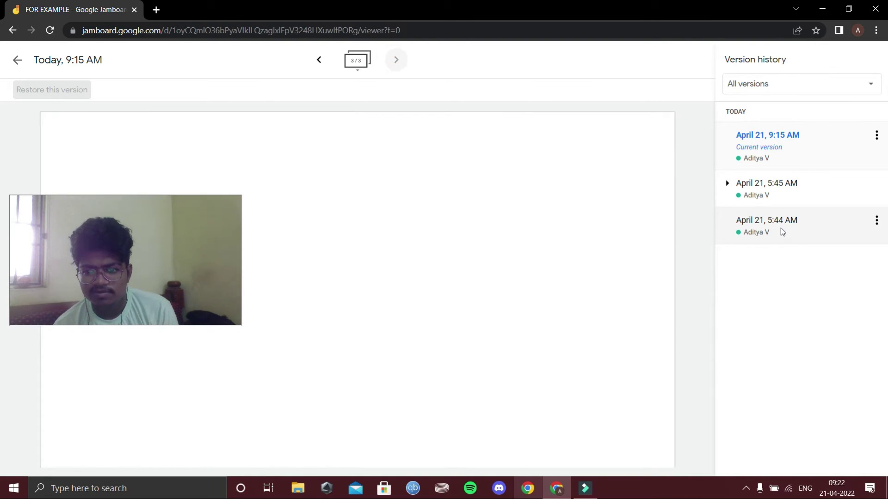
# - Preview the April 21, 5:44 AM version and check the filter options for the version list
pyautogui.click(780, 228)
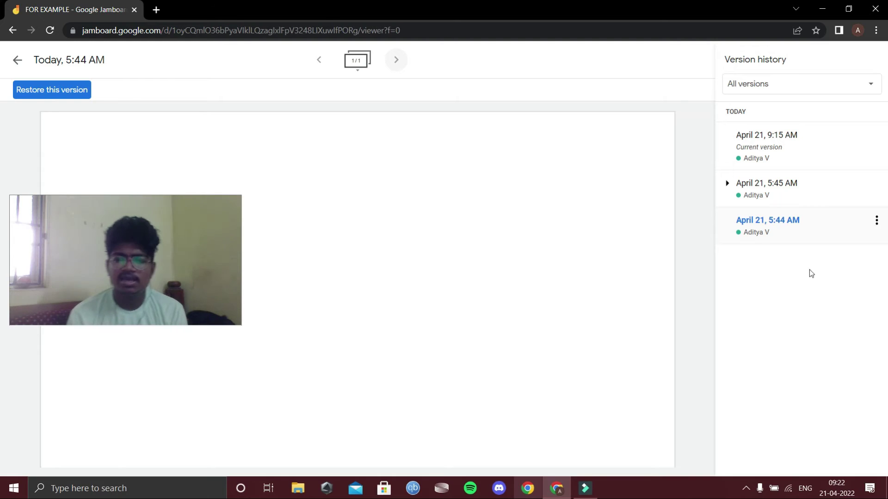
pyautogui.click(785, 95)
pyautogui.click(684, 105)
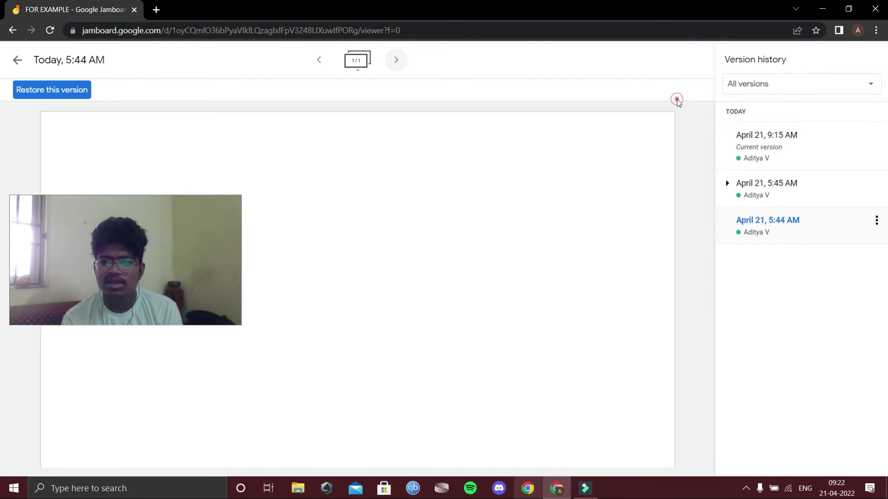
# - Filter the version list to named versions, switch it back to all versions, and return to the jam
pyautogui.click(740, 90)
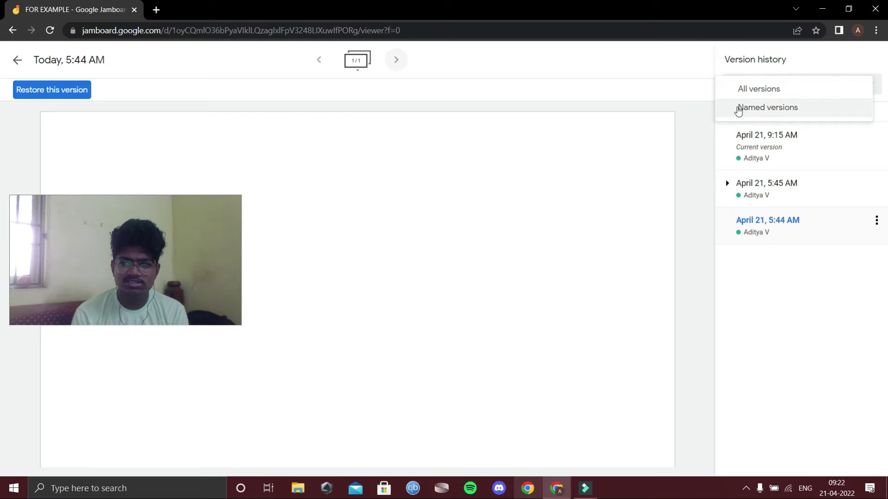
pyautogui.click(737, 108)
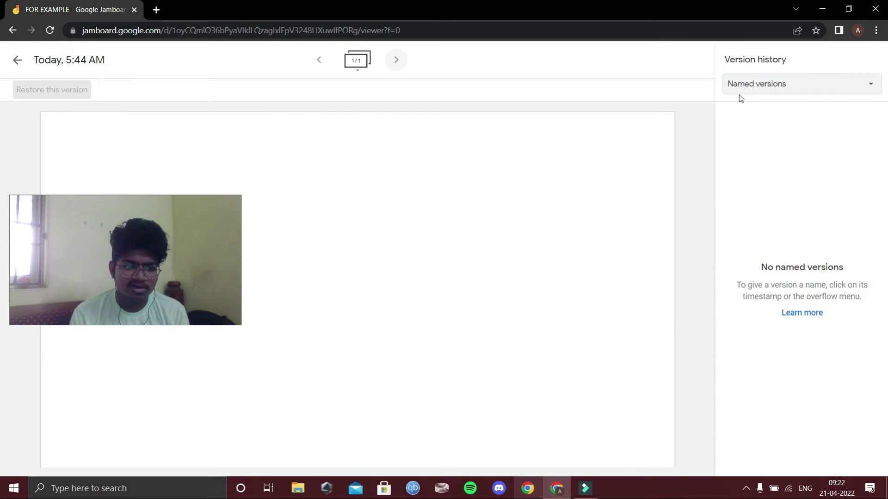
pyautogui.click(752, 87)
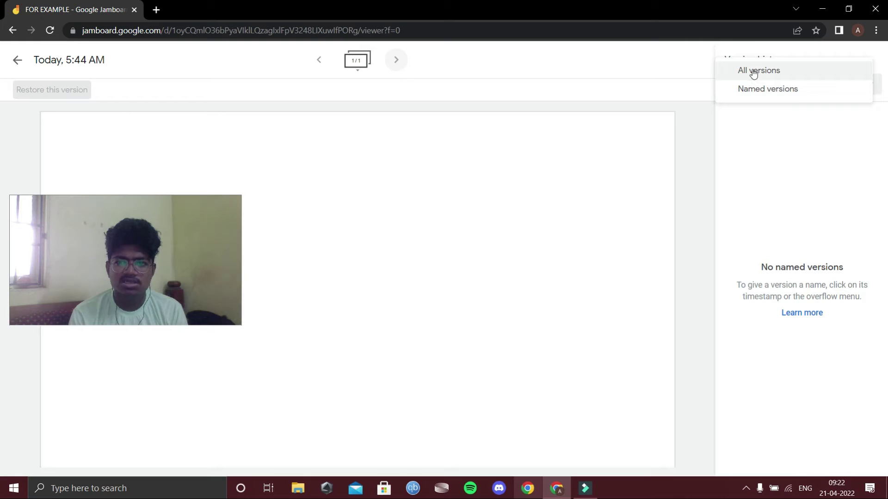
pyautogui.click(752, 71)
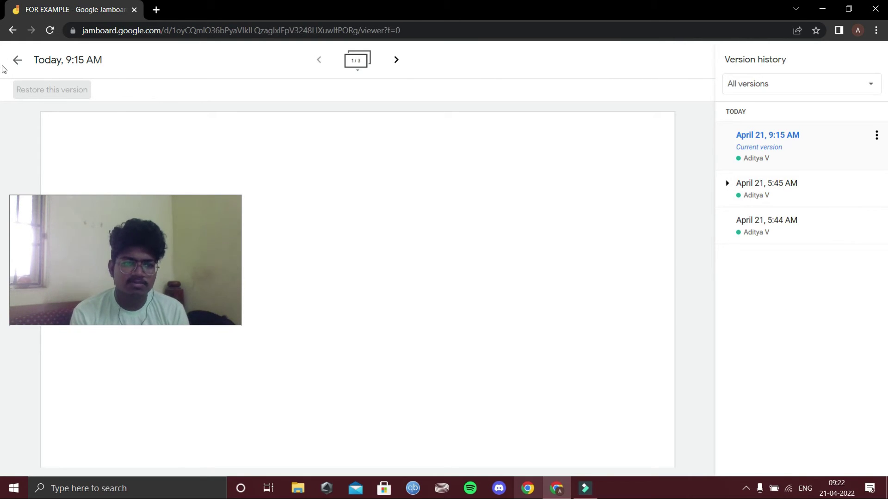
pyautogui.click(17, 61)
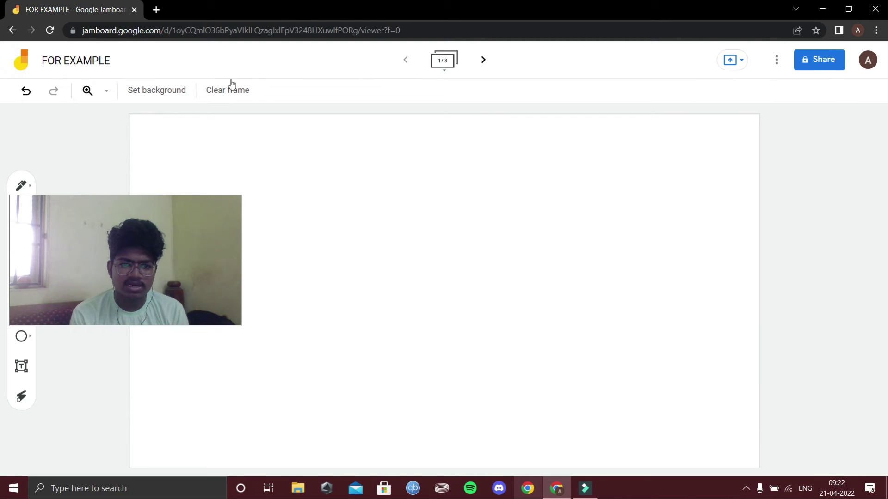
# - Open help for the jam, look through the popular help resources, and dismiss the recovery e-mail notice
pyautogui.click(777, 60)
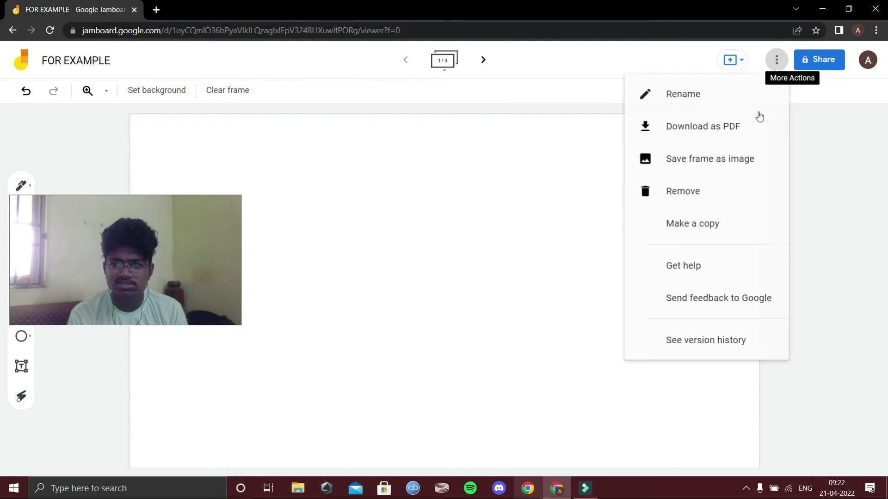
pyautogui.click(674, 261)
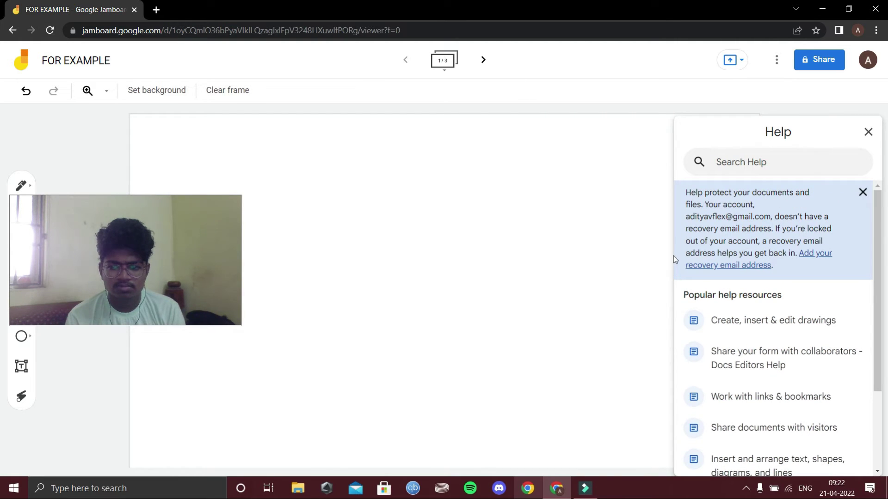
pyautogui.moveTo(878, 244); pyautogui.dragTo(878, 320)
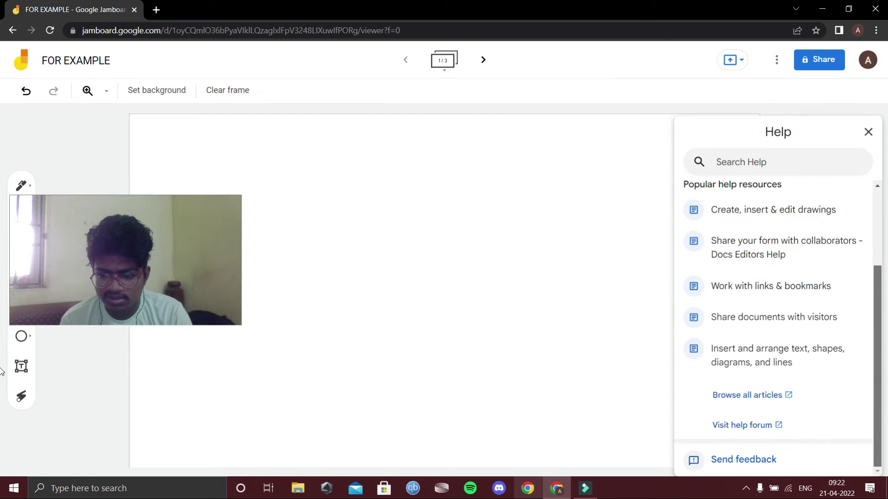
pyautogui.scroll(3, 777, 324)
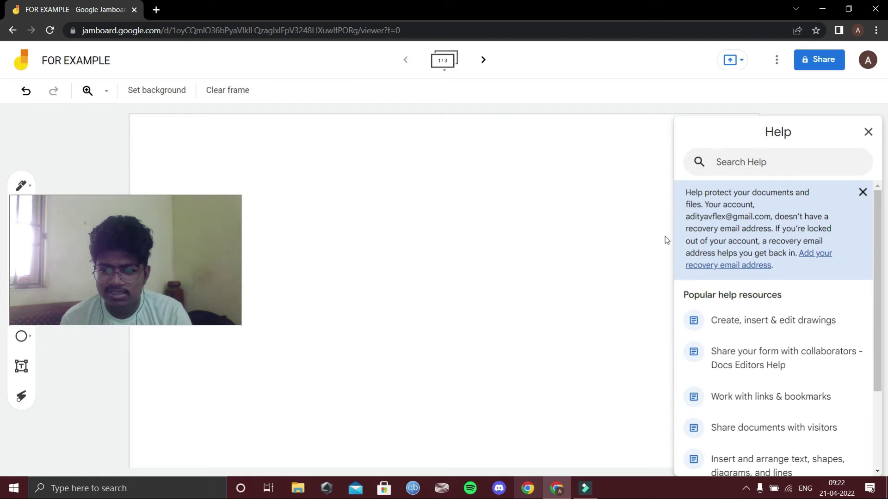
pyautogui.click(863, 193)
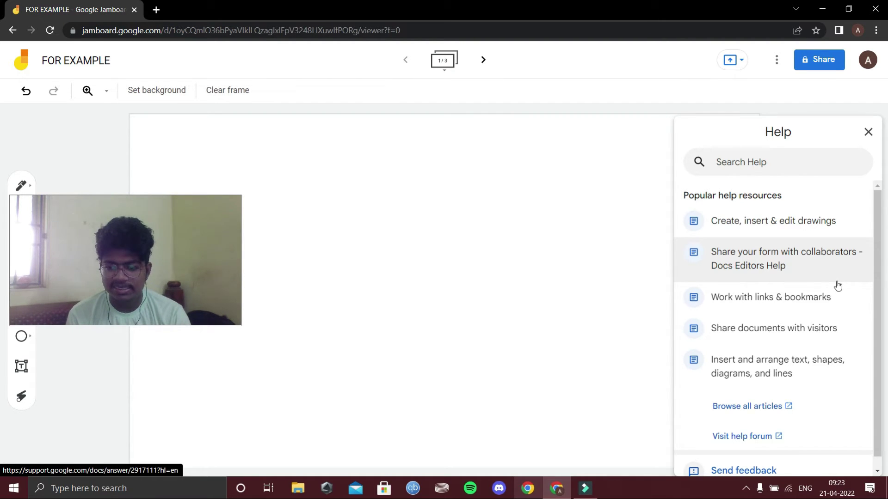
# - Browse all help articles and look over the topics under "Get help with Google Docs Editors"
pyautogui.click(806, 407)
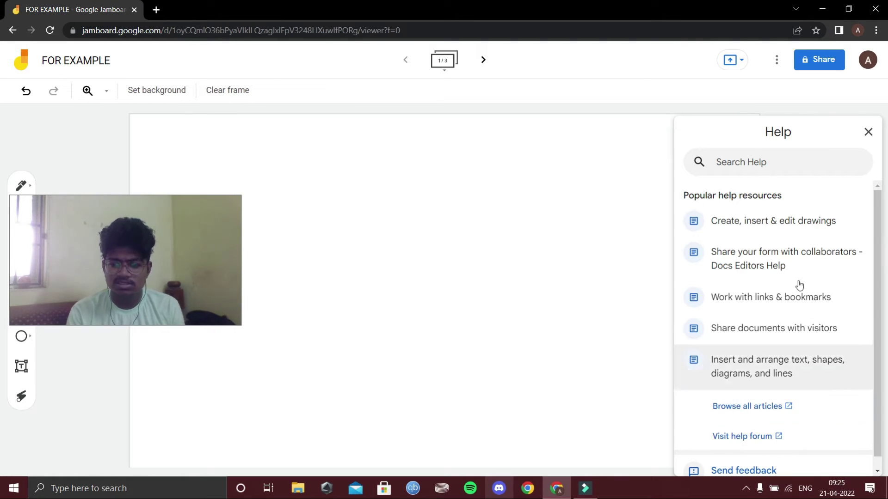
pyautogui.click(698, 396)
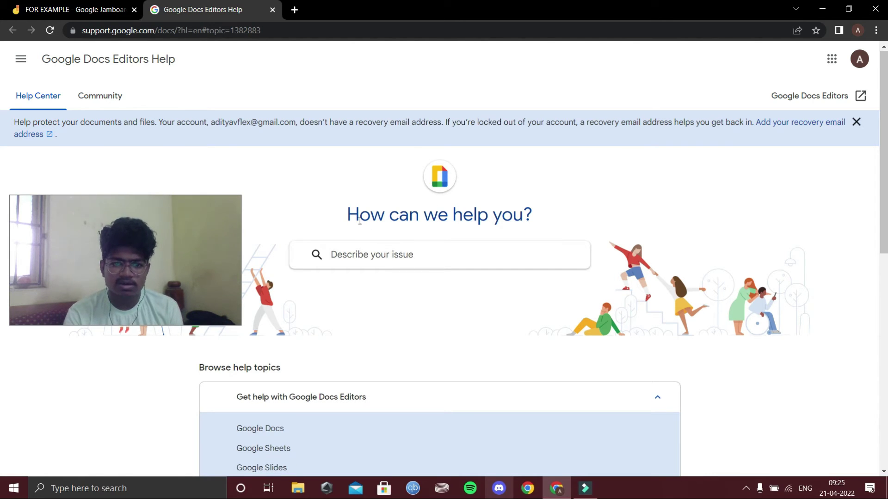
pyautogui.click(391, 253)
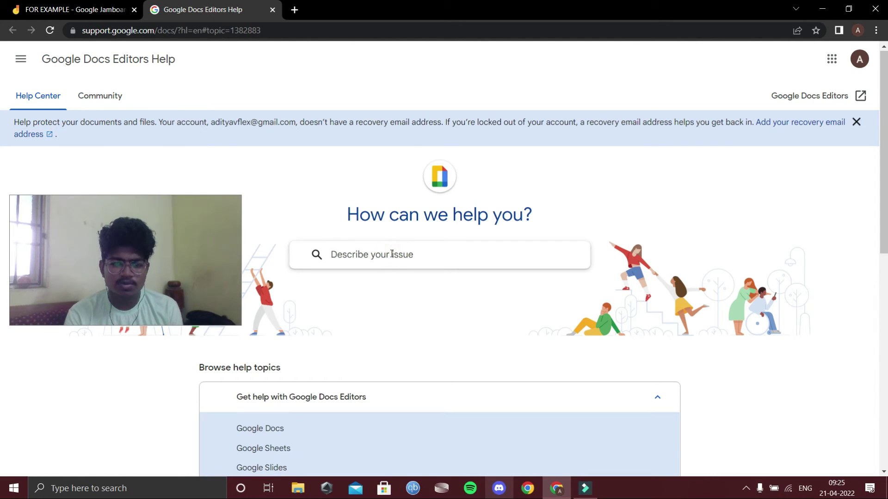
pyautogui.moveTo(883, 176); pyautogui.dragTo(883, 246)
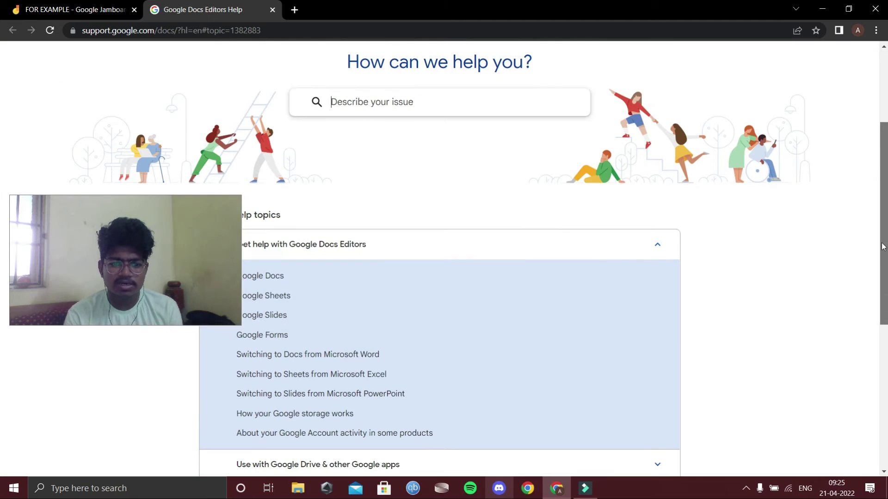
pyautogui.scroll(-4, 883, 246)
pyautogui.scroll(2, 440, 277)
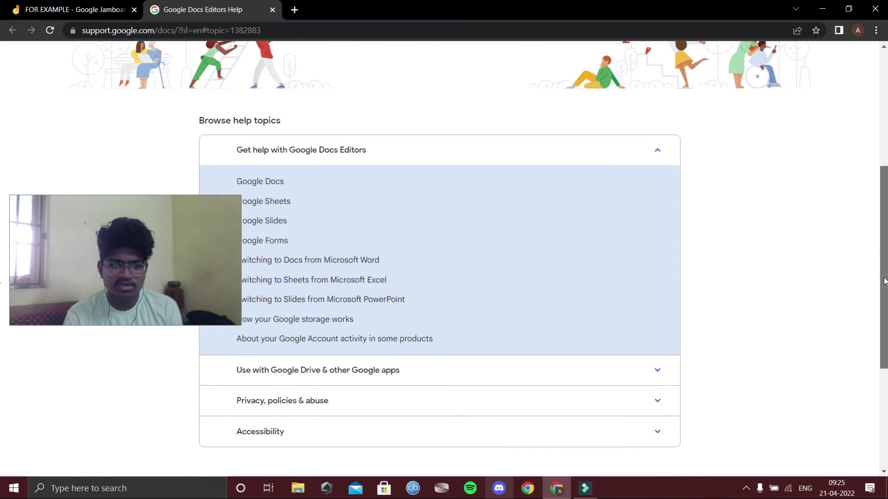
pyautogui.scroll(1, 0, 270)
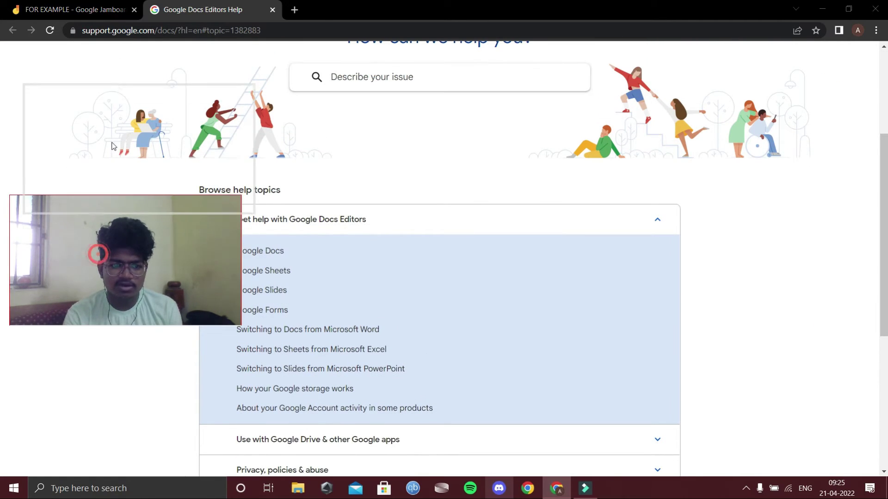
pyautogui.moveTo(162, 286); pyautogui.dragTo(176, 174)
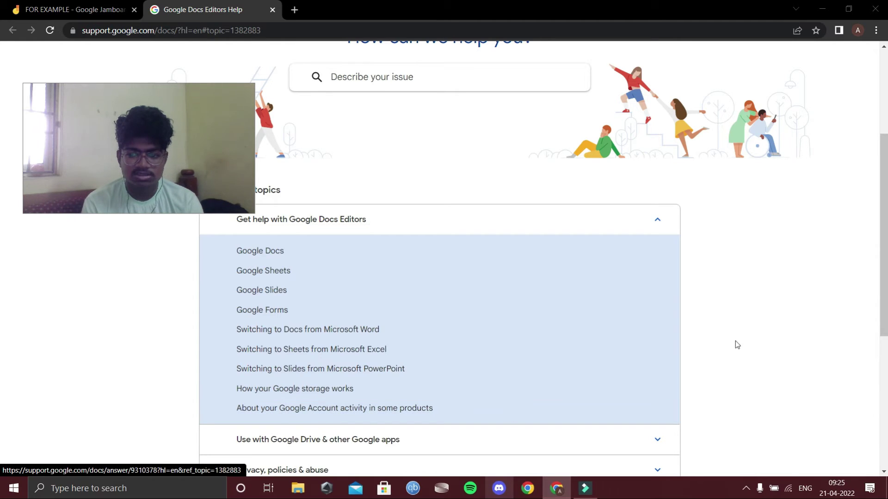
# - Expand the "Use with Google Drive & other Google apps" help topic and view its articles
pyautogui.moveTo(884, 237); pyautogui.dragTo(885, 339)
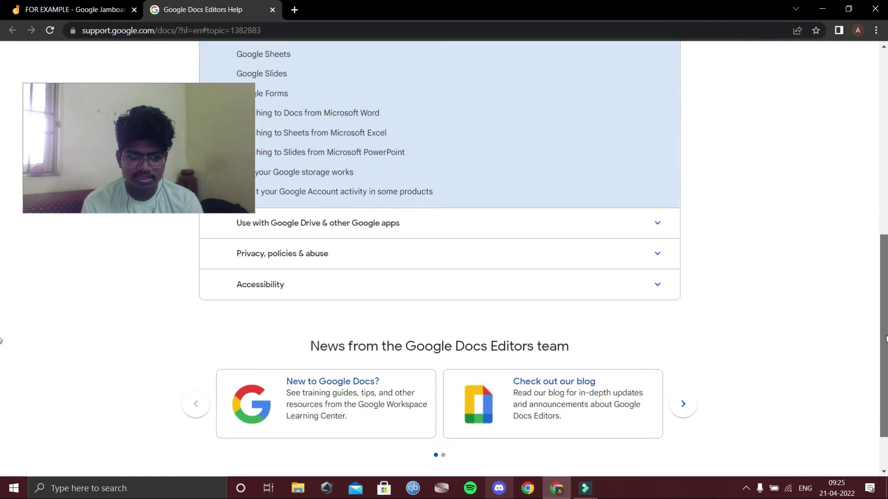
pyautogui.click(665, 234)
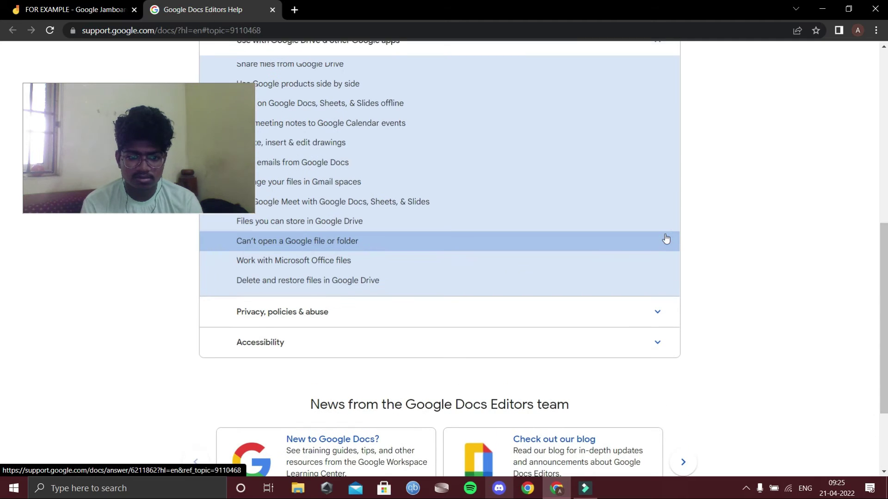
pyautogui.moveTo(885, 337); pyautogui.dragTo(883, 264)
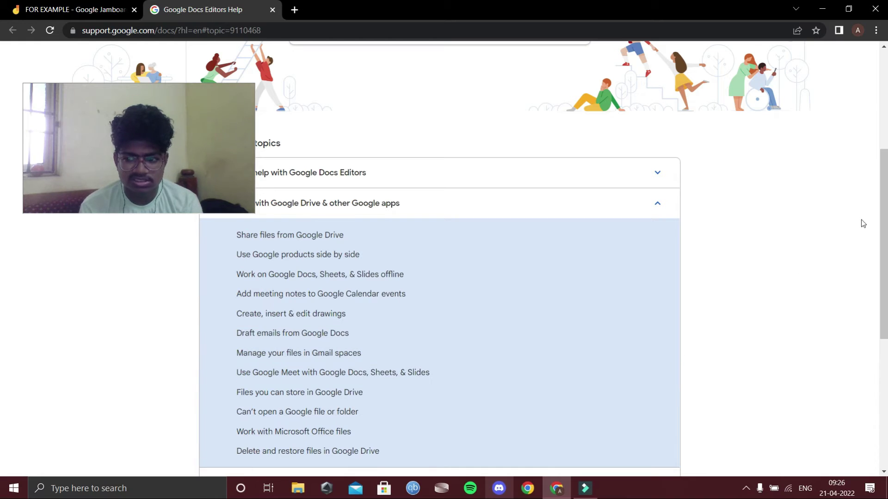
# - View the articles under the "Privacy, policies & abuse" and "Accessibility" help topics
pyautogui.scroll(-2, 3, 224)
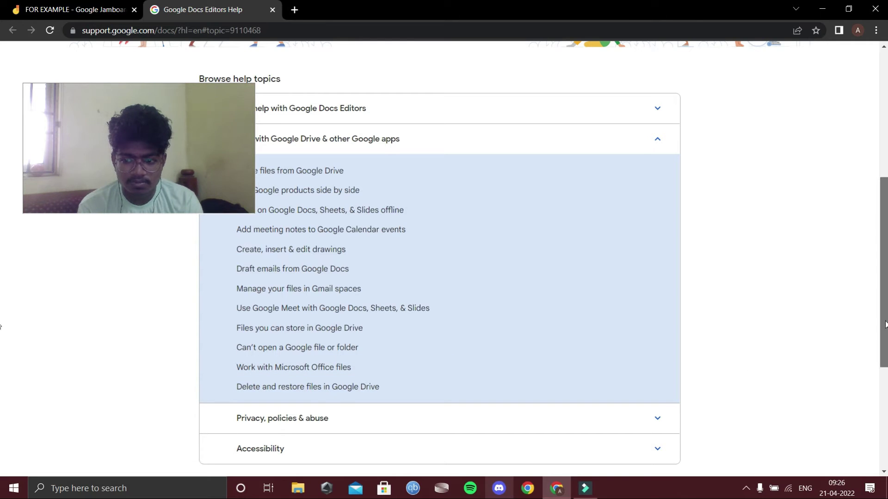
pyautogui.scroll(-2, 855, 335)
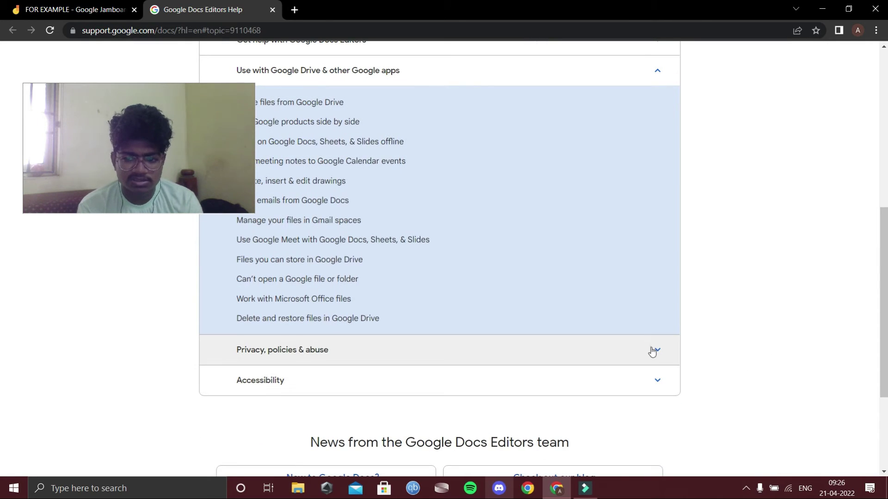
pyautogui.click(647, 347)
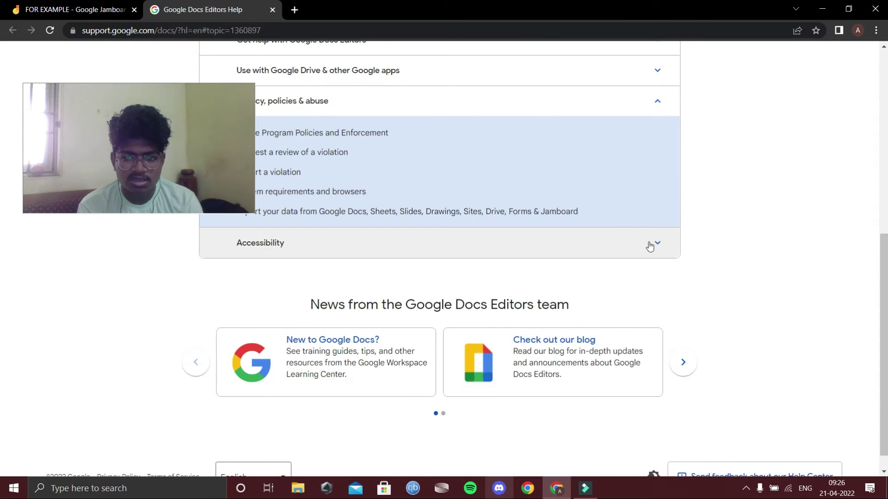
pyautogui.scroll(2, 885, 255)
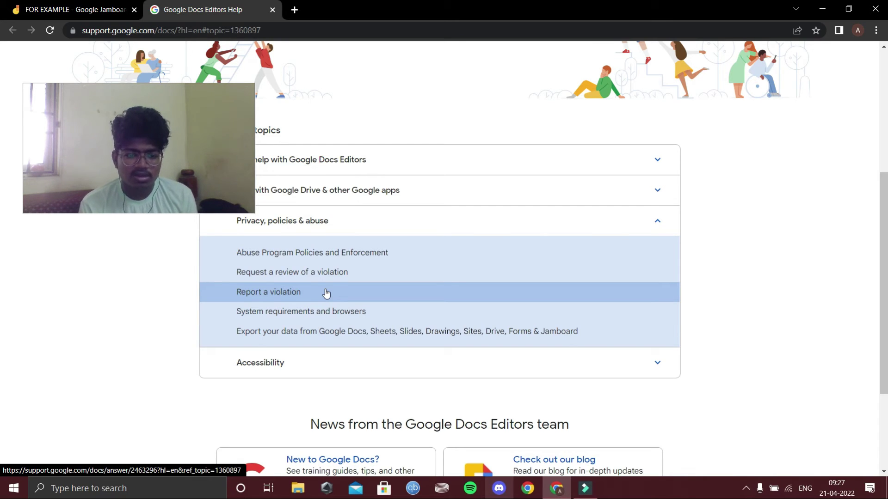
pyautogui.click(297, 365)
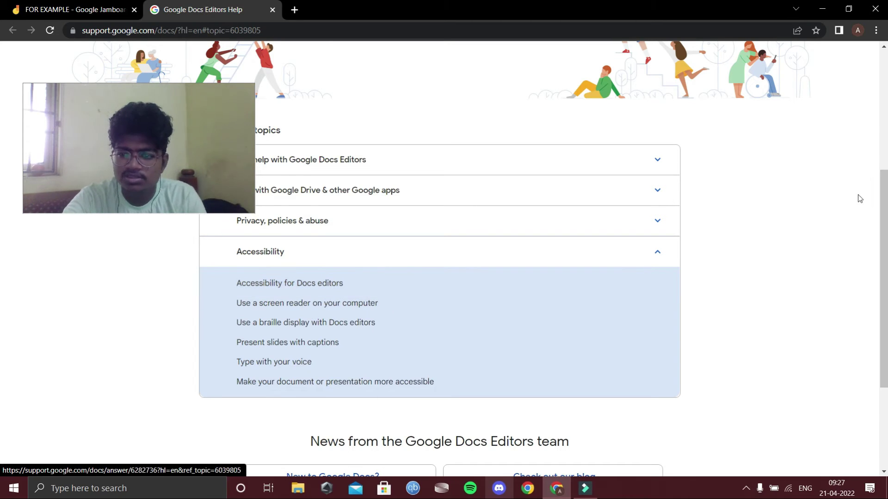
# - Flip back and forth between the Google Docs Editors news cards and the additional resources cards
pyautogui.scroll(-3, 883, 293)
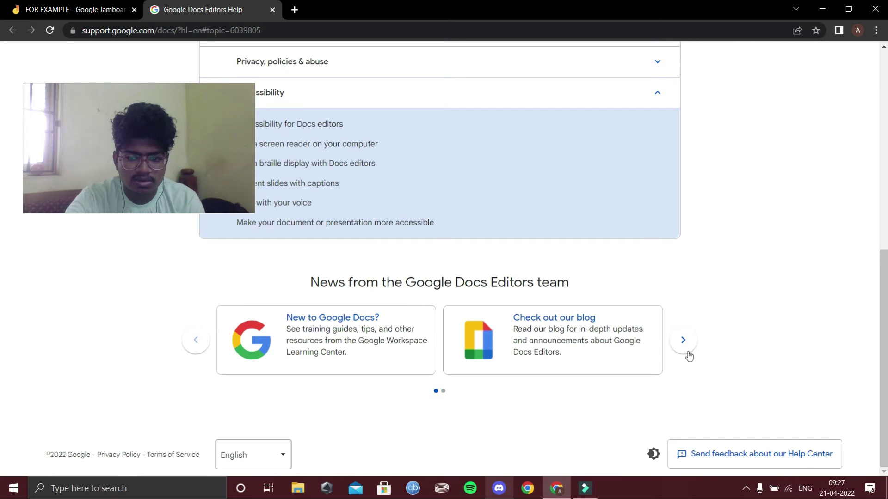
pyautogui.click(683, 341)
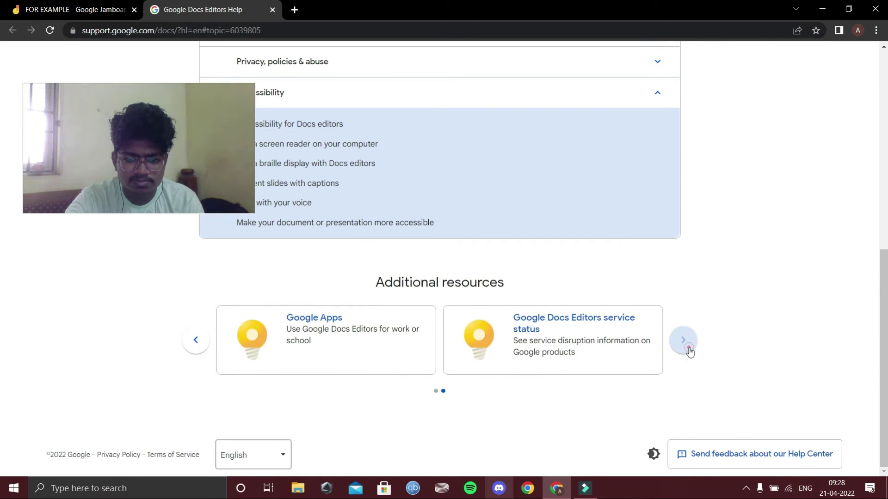
pyautogui.click(688, 348)
pyautogui.click(688, 348)
pyautogui.click(689, 348)
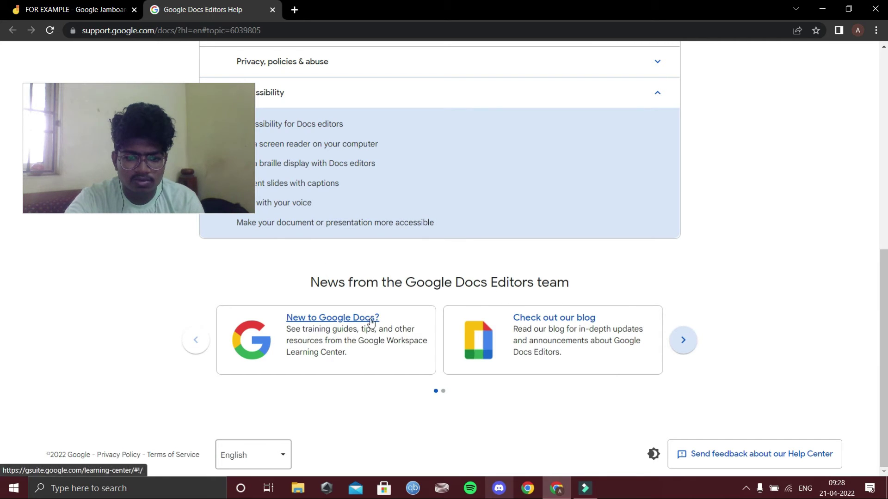
pyautogui.click(683, 340)
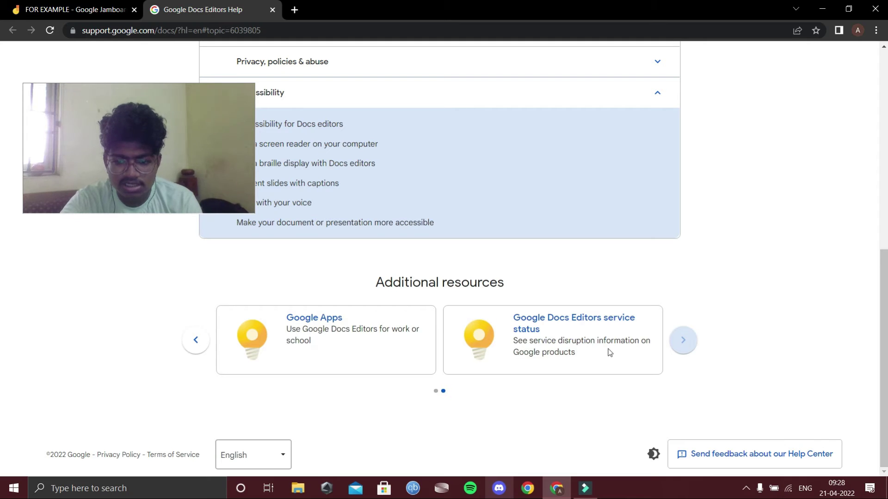
pyautogui.click(683, 342)
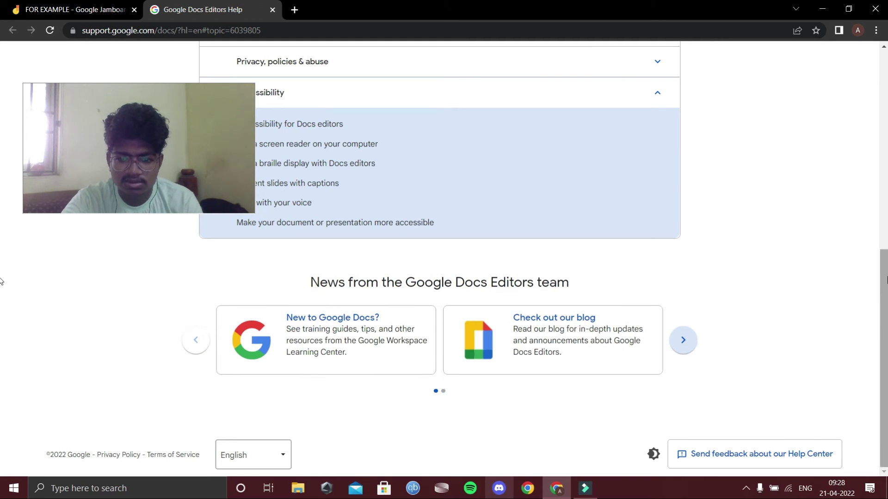
# - Search the Google Docs Editors Help Center for "jambord"
pyautogui.moveTo(886, 298); pyautogui.dragTo(857, 50)
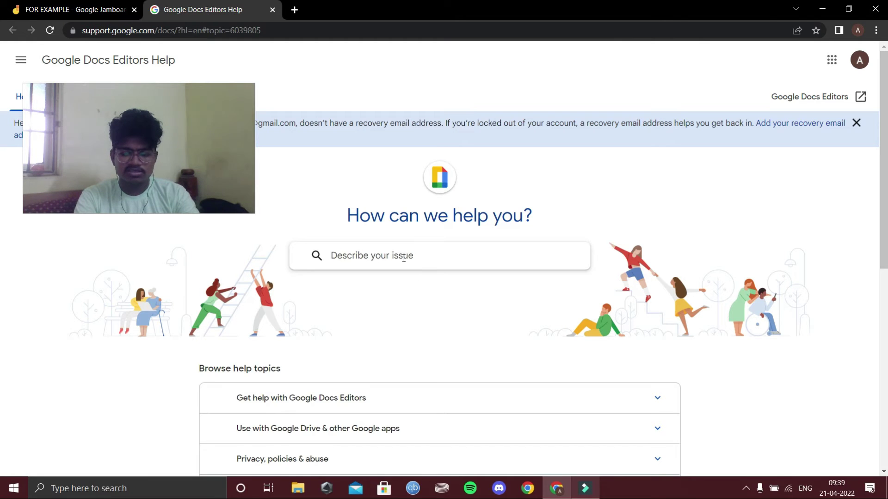
pyautogui.write('jam')
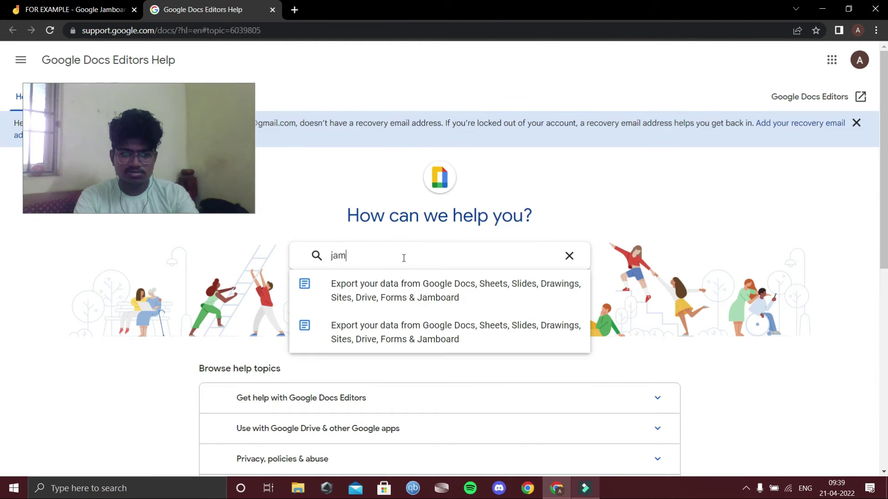
pyautogui.write('bo')
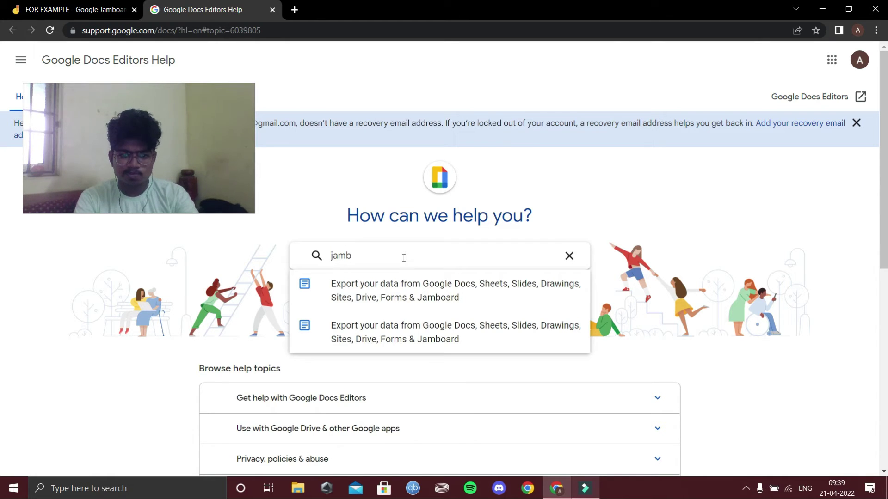
pyautogui.write('ord')
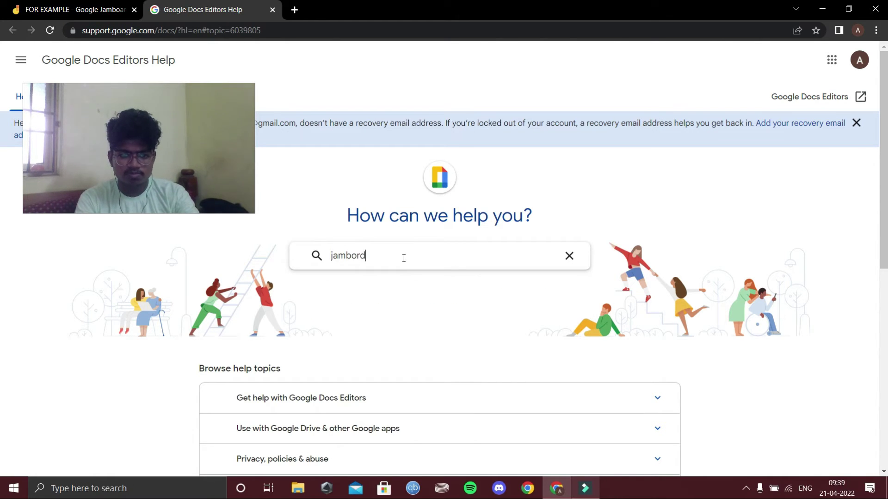
pyautogui.press('Return')
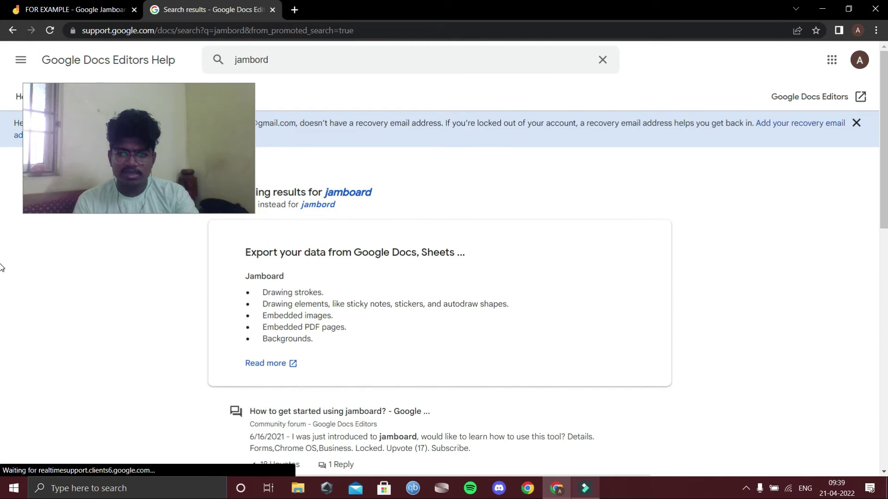
# - Rerun the Help Center search with the corrected spelling "jamboard" and look through the results
pyautogui.click(346, 192)
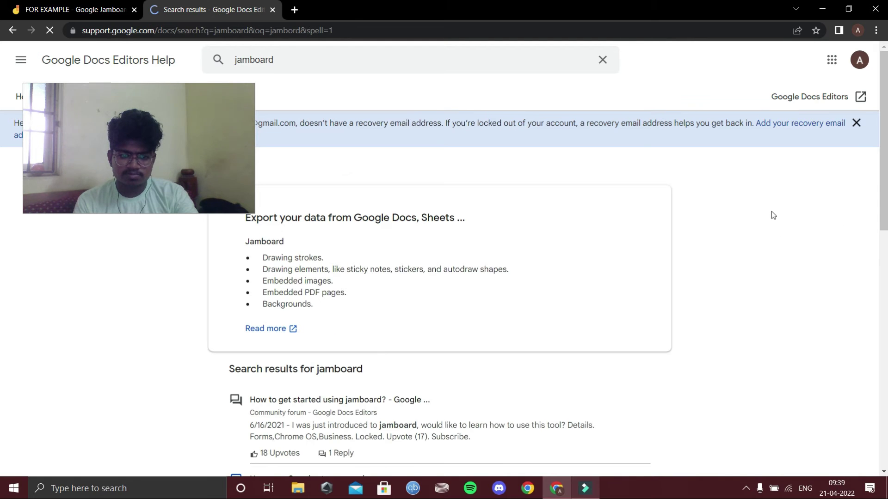
pyautogui.scroll(-12, 4, 257)
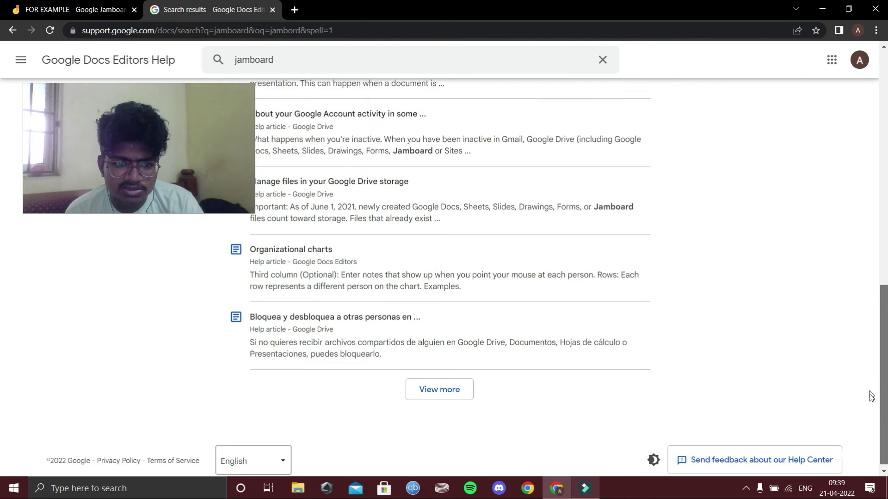
pyautogui.scroll(10, 839, 208)
pyautogui.scroll(-1, 838, 185)
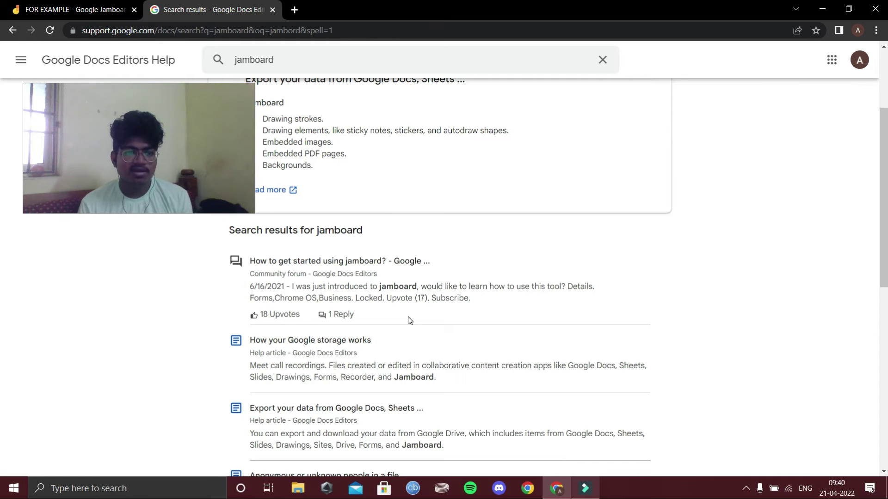
pyautogui.scroll(-1, 407, 317)
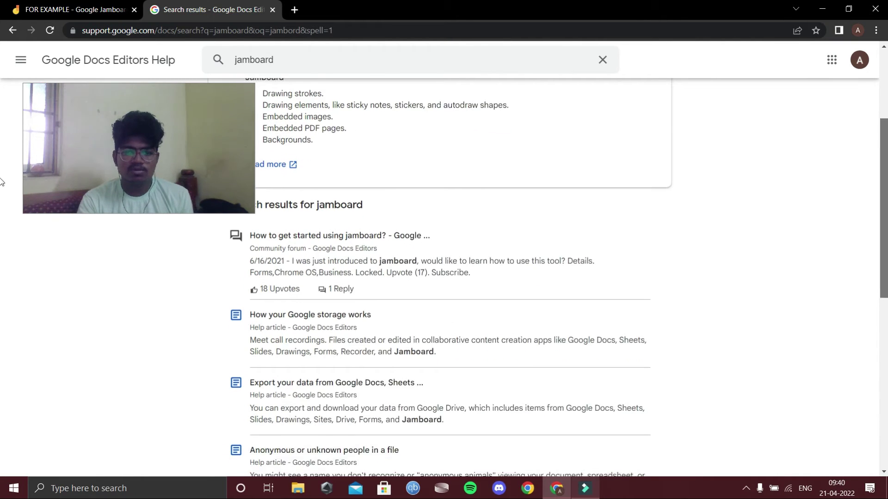
pyautogui.moveTo(446, 334); pyautogui.dragTo(447, 208)
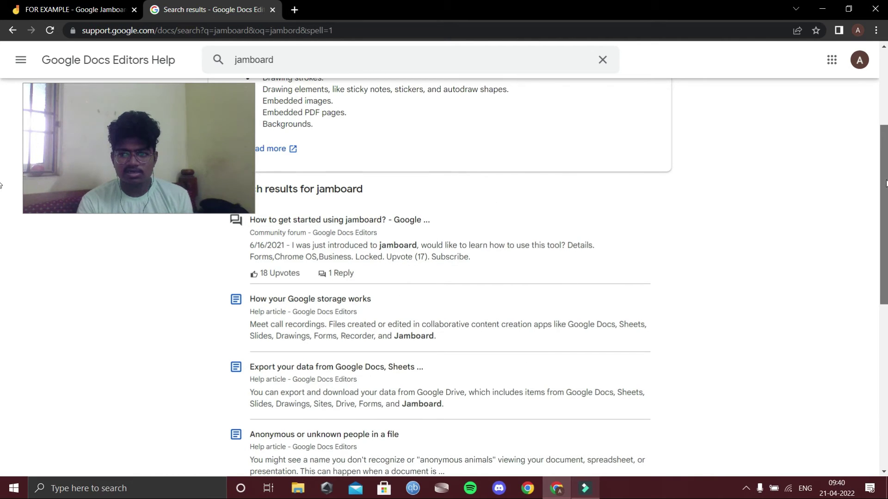
pyautogui.moveTo(883, 176); pyautogui.dragTo(880, 102)
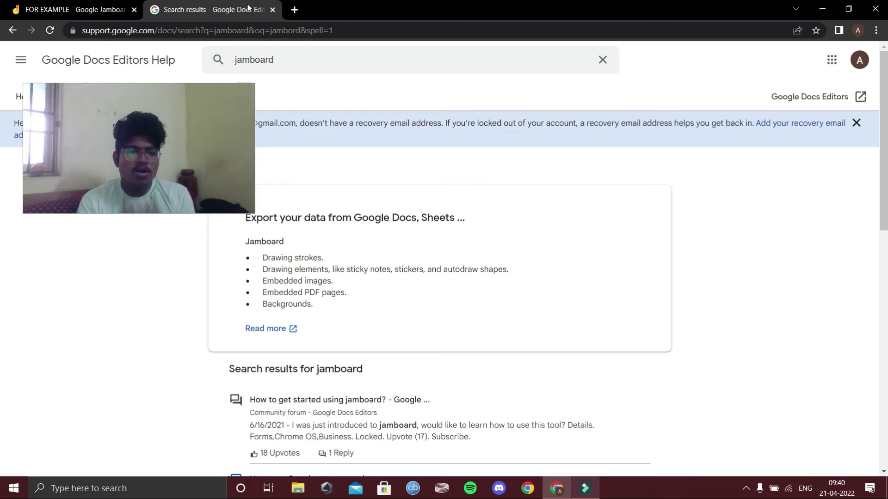
# - Close the Help Center page, view the Send feedback form from the jam's help, and dismiss it without sending
pyautogui.click(272, 10)
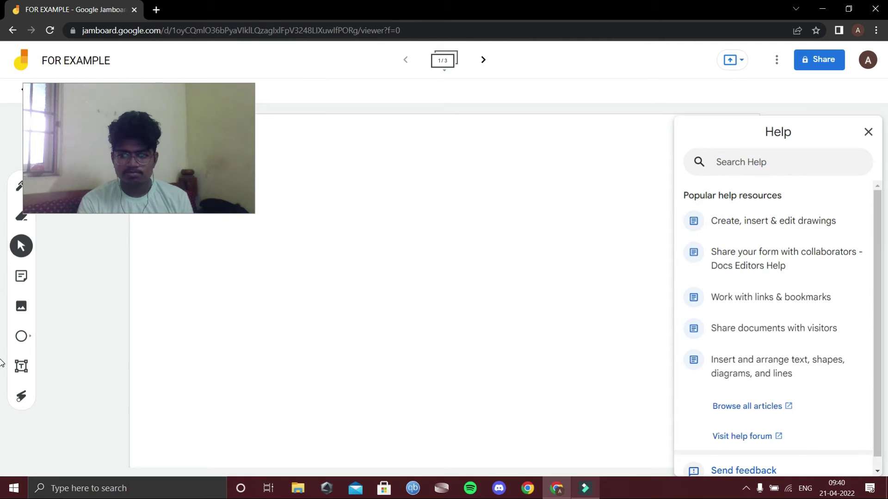
pyautogui.scroll(-1, 882, 397)
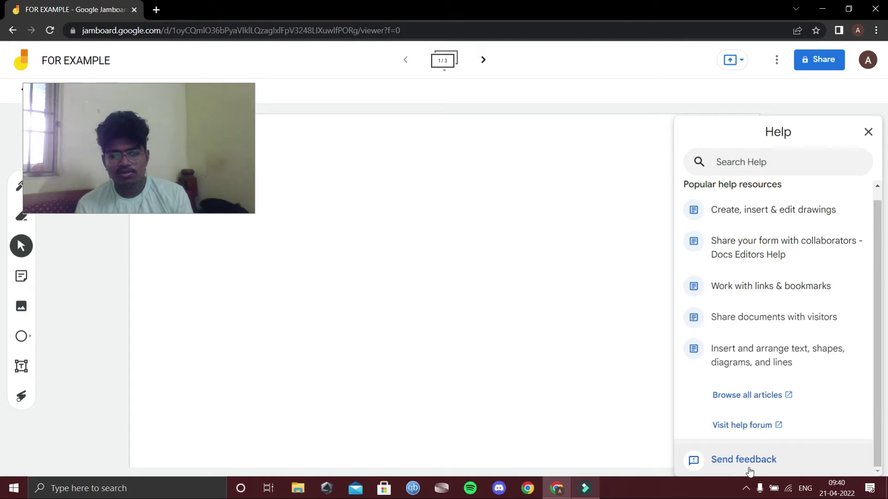
pyautogui.click(746, 457)
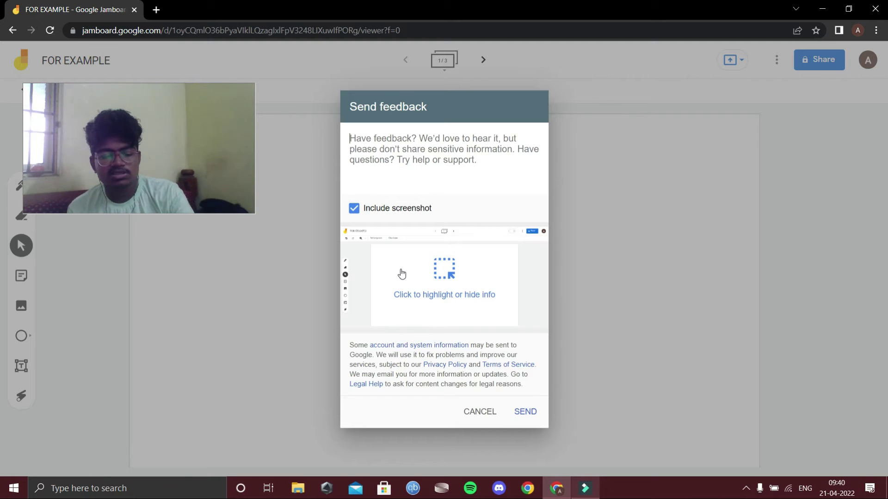
pyautogui.click(480, 411)
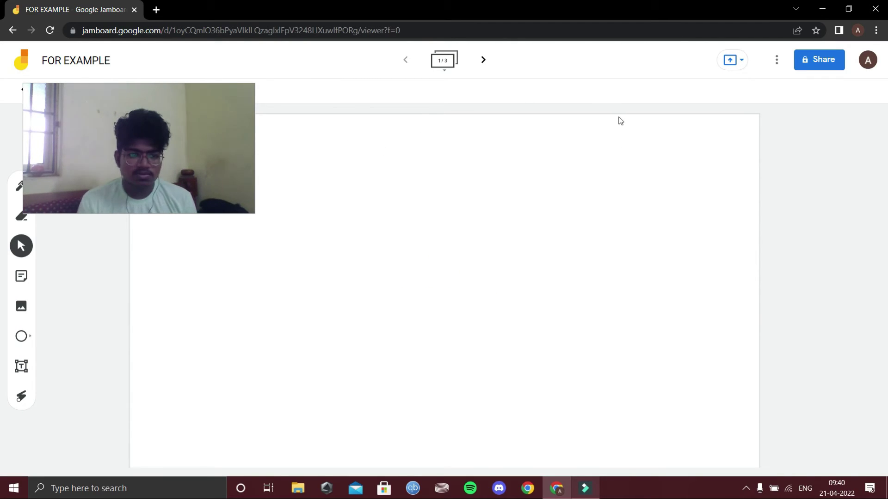
pyautogui.moveTo(142, 143); pyautogui.dragTo(763, 248)
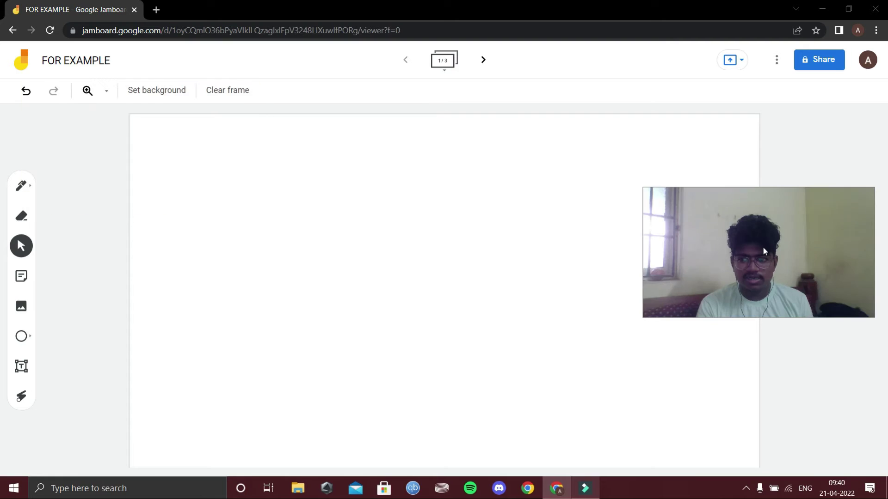
pyautogui.click(818, 61)
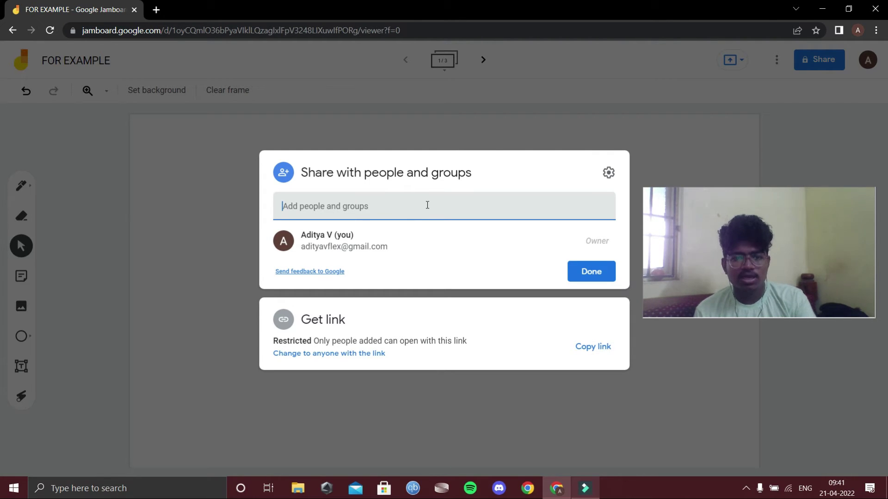
pyautogui.write('a')
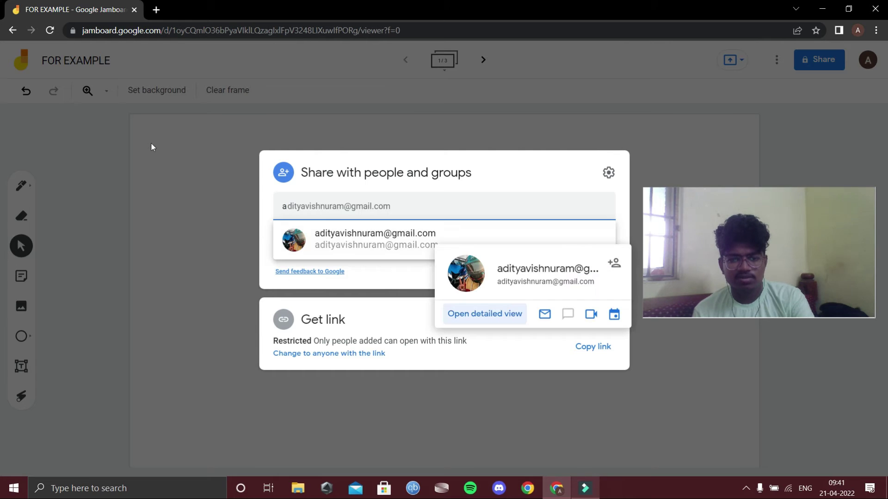
pyautogui.press('Escape')
pyautogui.press('Escape')
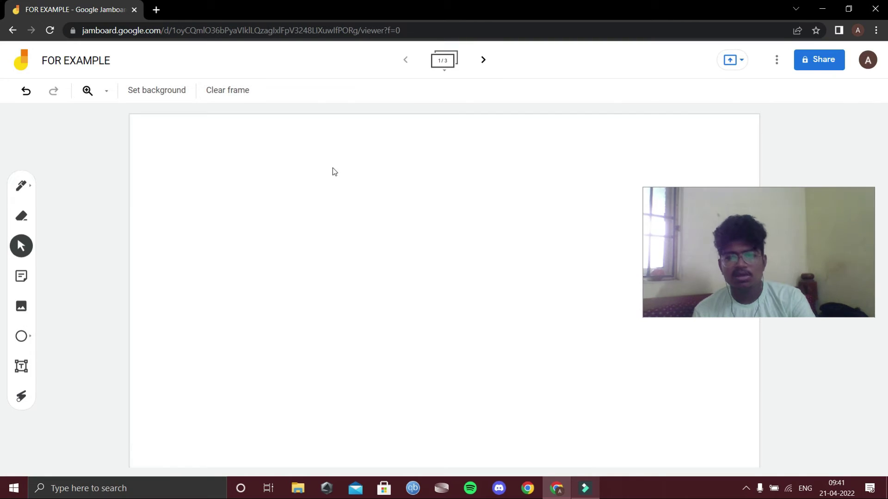
# - Copy the FOR EXAMPLE jam's sharing link and change its access to anyone with the link
pyautogui.click(839, 67)
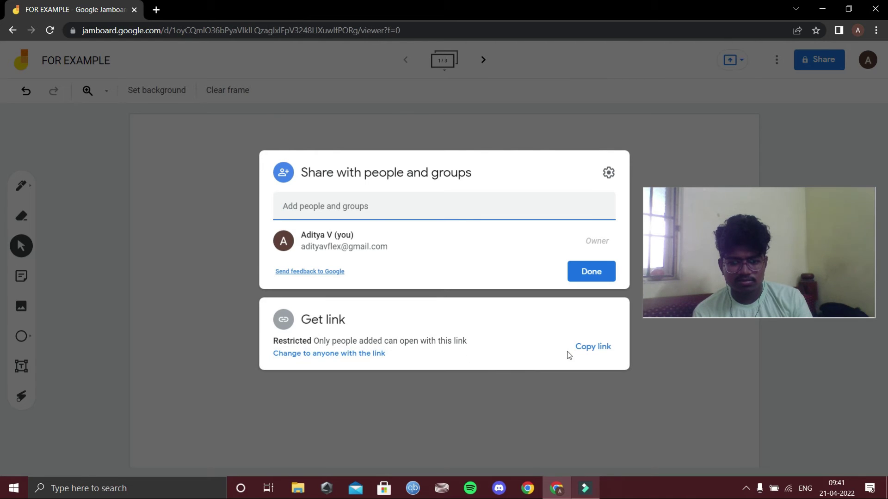
pyautogui.click(585, 353)
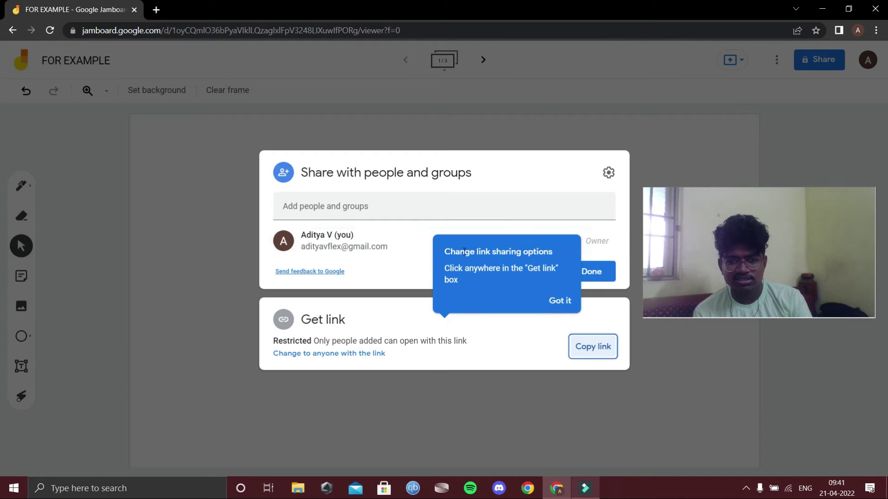
pyautogui.click(559, 301)
pyautogui.click(604, 255)
pyautogui.click(360, 354)
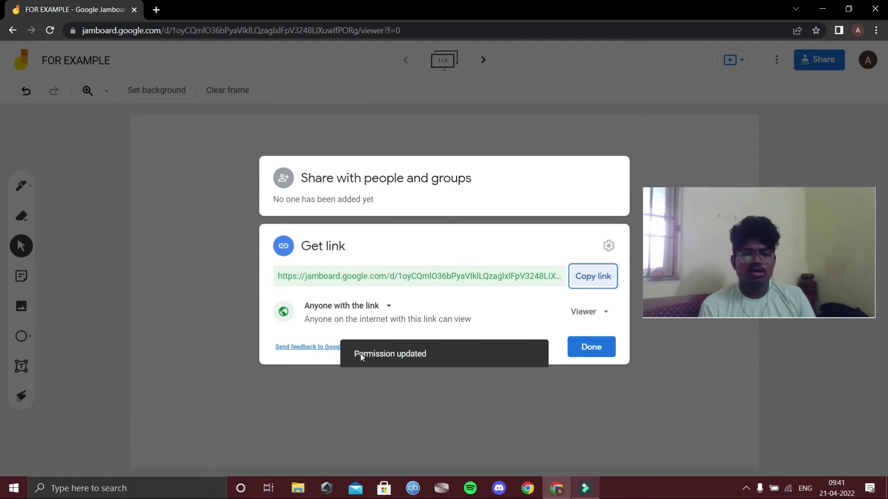
# - Switch the jam's link access to Restricted, back to Anyone with the link, and to Restricted again
pyautogui.click(376, 307)
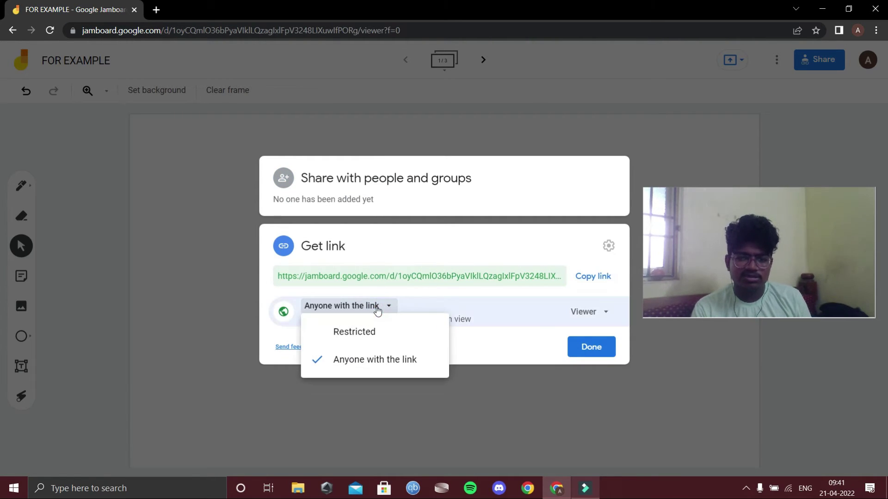
pyautogui.click(360, 333)
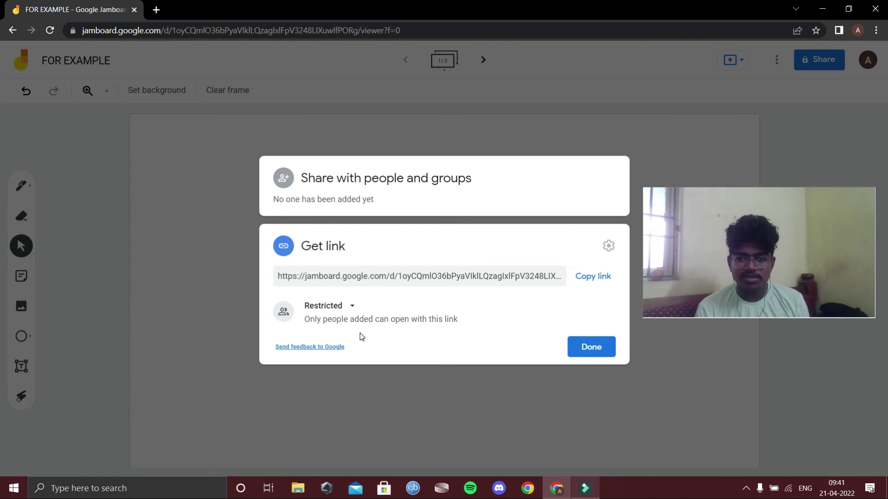
pyautogui.click(350, 305)
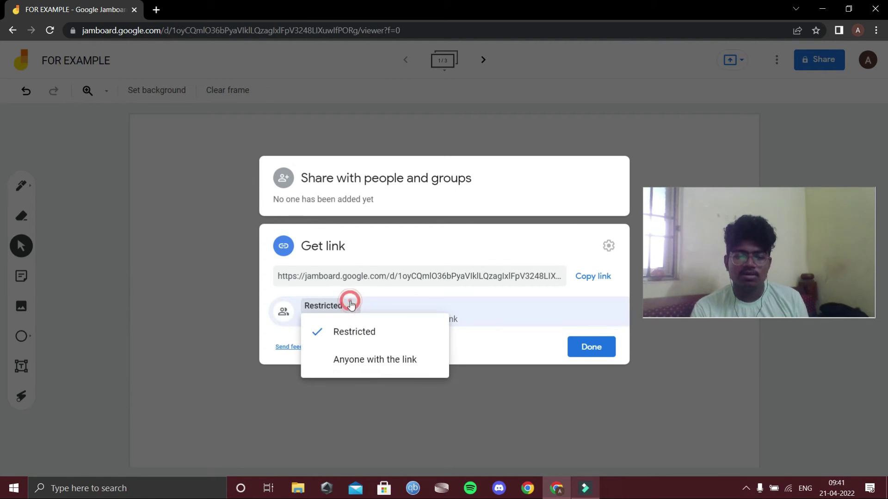
pyautogui.click(368, 366)
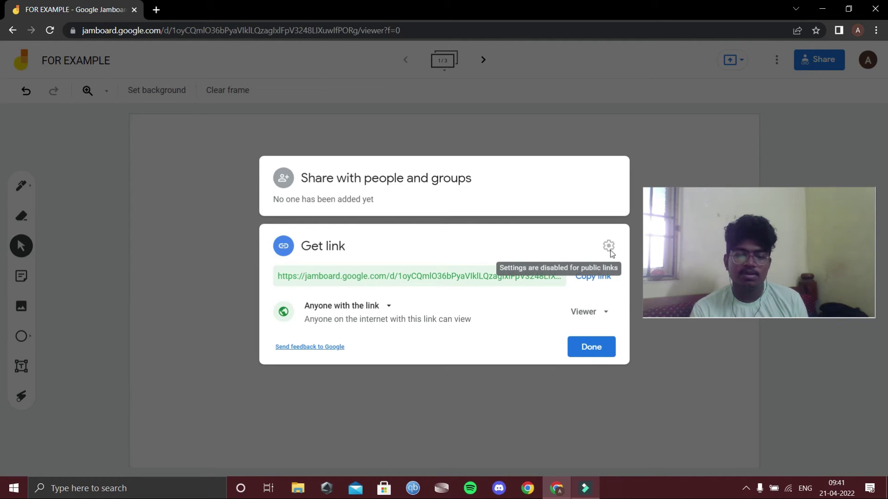
pyautogui.click(476, 314)
pyautogui.click(389, 309)
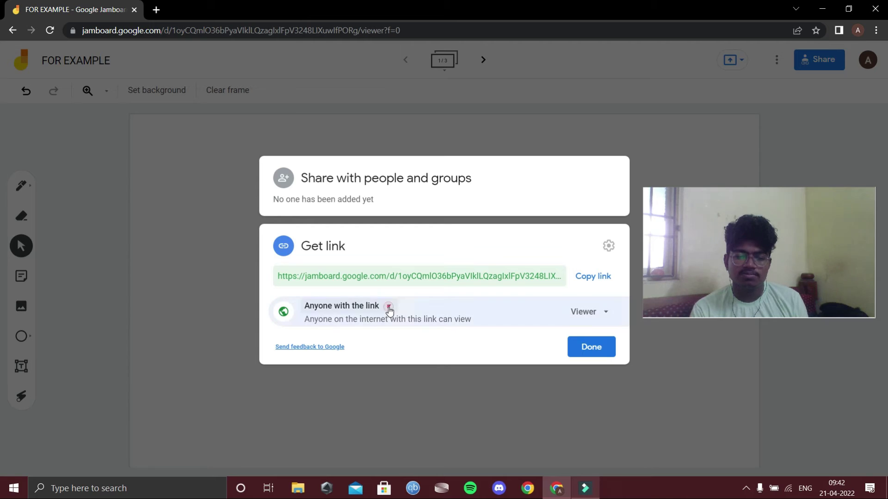
pyautogui.click(374, 336)
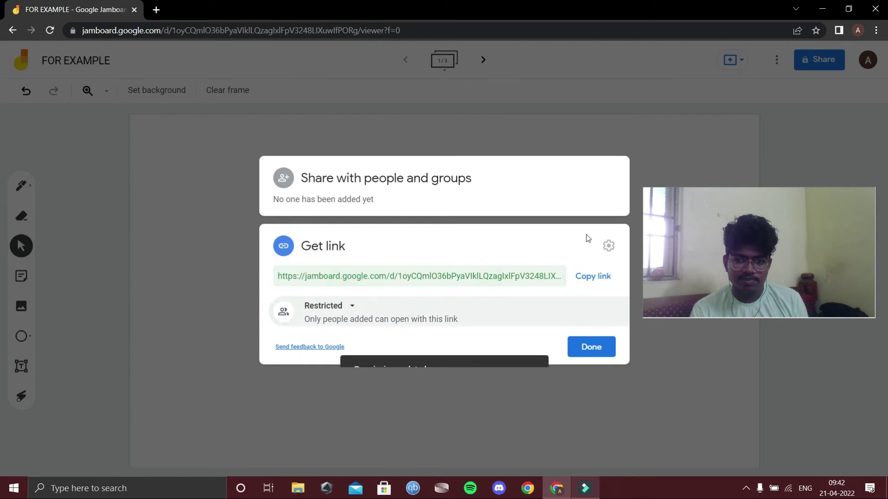
pyautogui.click(609, 246)
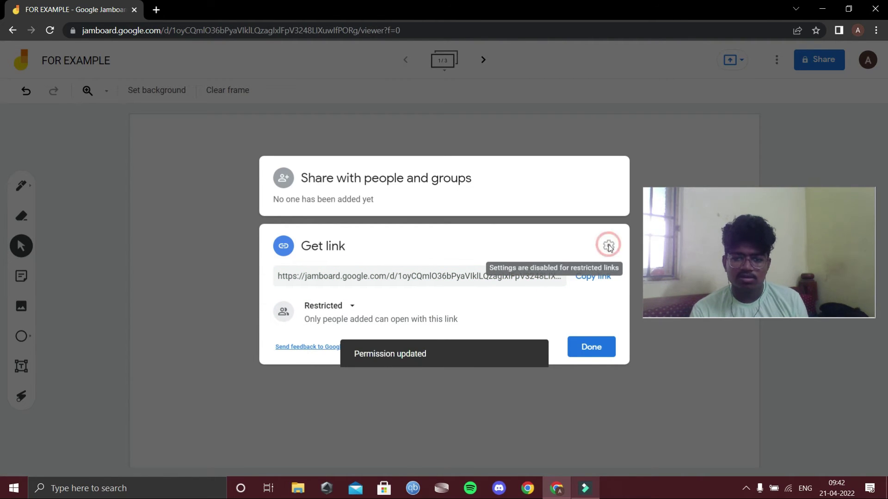
# - Set the jam's link access to Anyone with the link and finish sharing
pyautogui.click(351, 313)
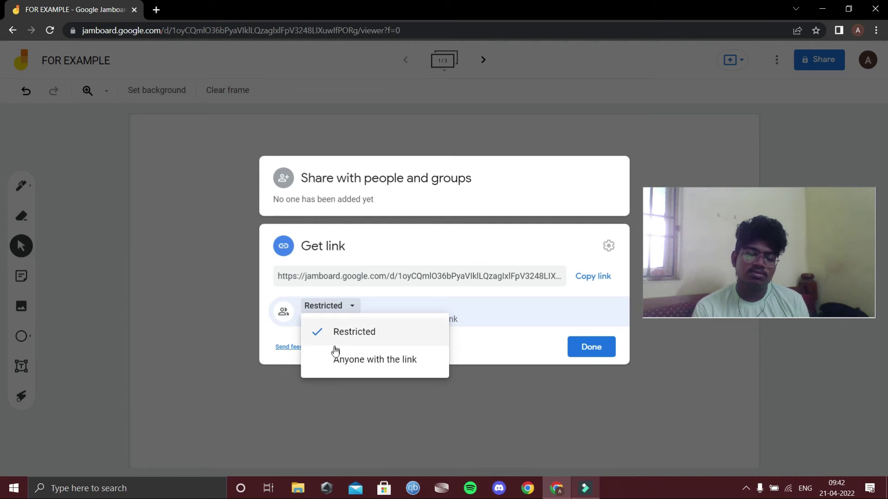
pyautogui.click(342, 358)
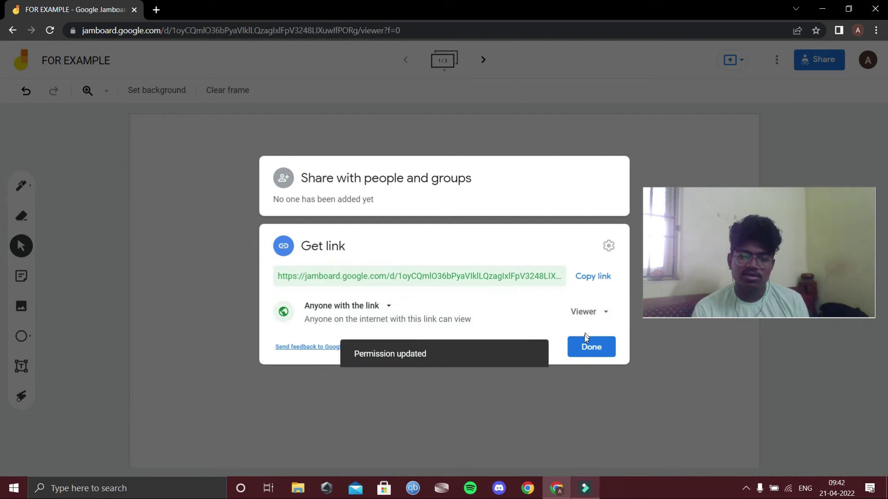
pyautogui.click(584, 352)
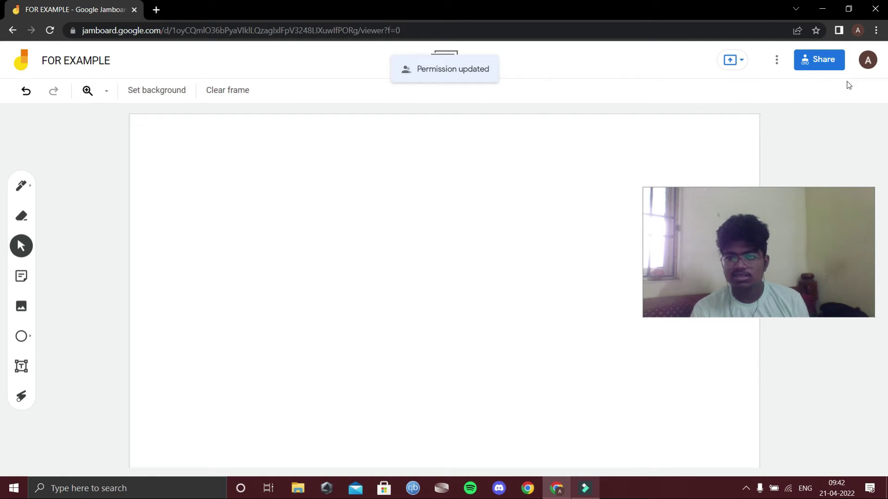
# - View the jam's "Share with people" permission settings for editors, viewers and commenters, and close the sharing dialog
pyautogui.click(835, 68)
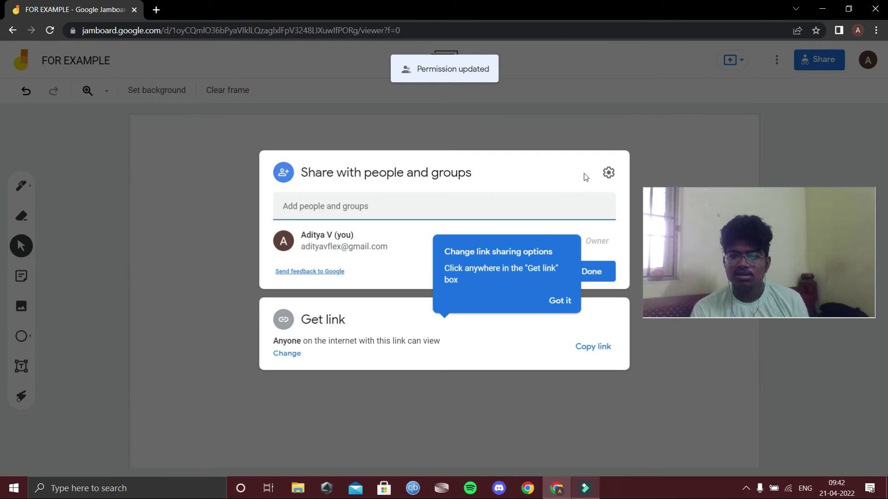
pyautogui.click(608, 173)
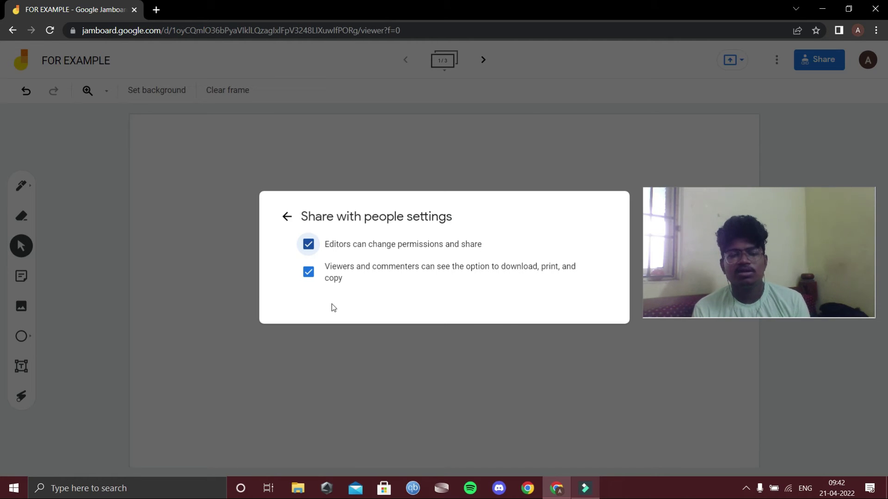
pyautogui.click(288, 217)
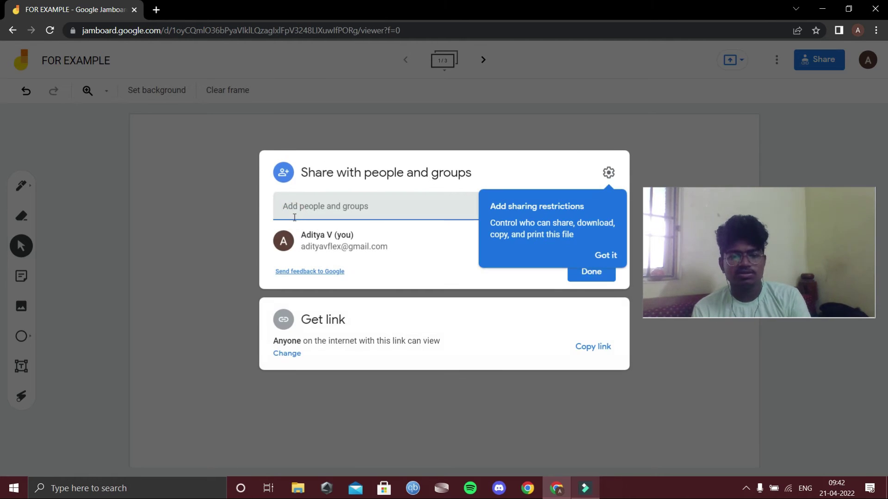
pyautogui.click(611, 131)
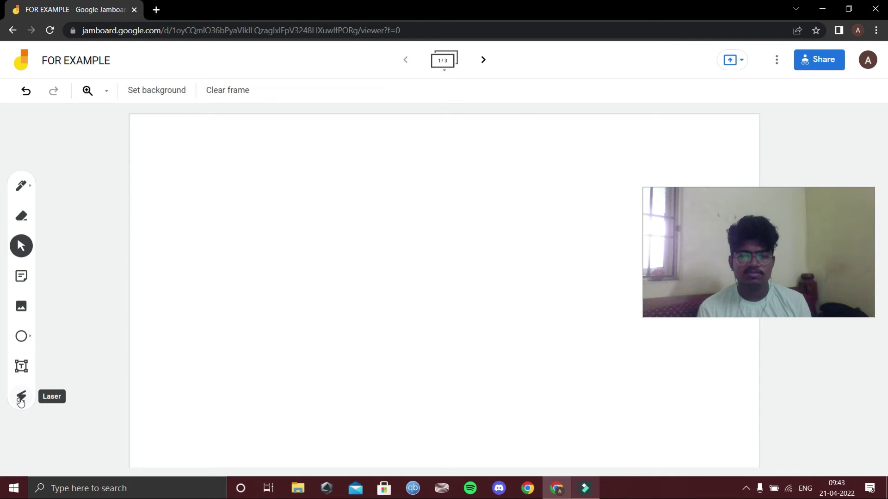
# - Handwrite the word "YES" with the pen in the upper-left area of the first frame
pyautogui.click(23, 185)
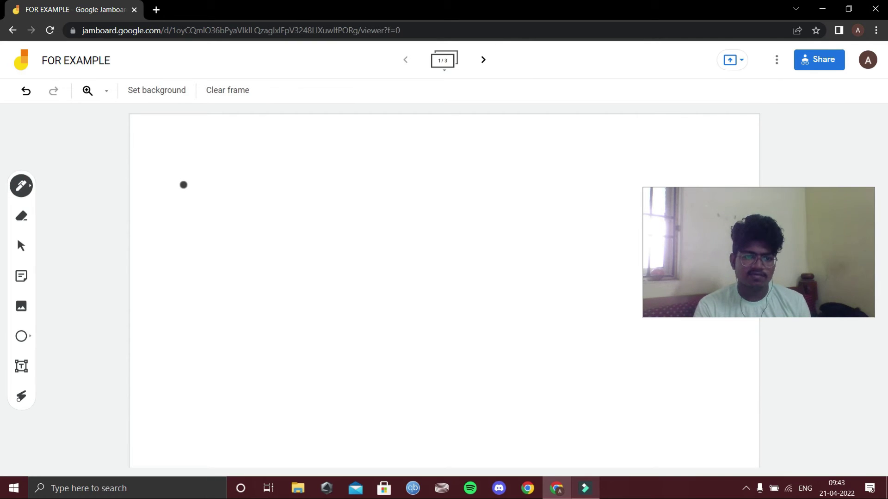
pyautogui.moveTo(184, 185); pyautogui.dragTo(196, 181)
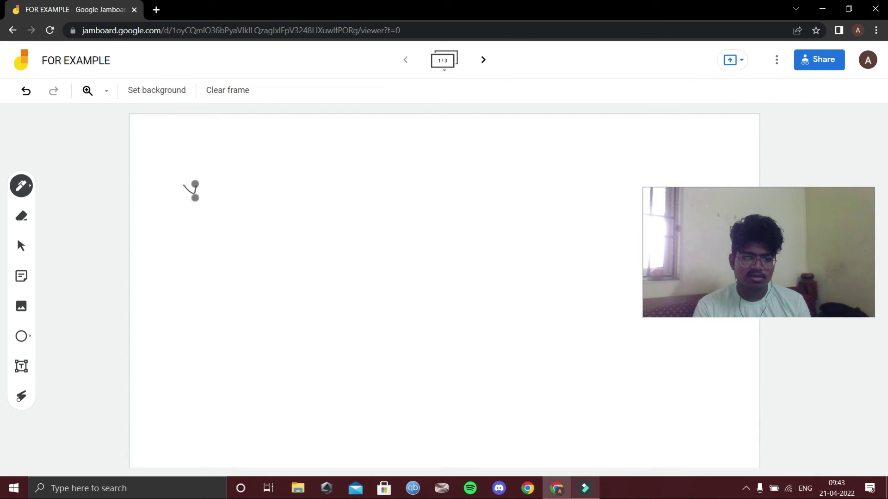
pyautogui.moveTo(199, 223); pyautogui.dragTo(196, 235)
pyautogui.moveTo(229, 184)
pyautogui.mouseDown()
pyautogui.moveTo(222, 186)
pyautogui.moveTo(239, 222)
pyautogui.moveTo(230, 205)
pyautogui.moveTo(245, 197)
pyautogui.moveTo(303, 191)
pyautogui.moveTo(271, 217)
pyautogui.mouseUp()
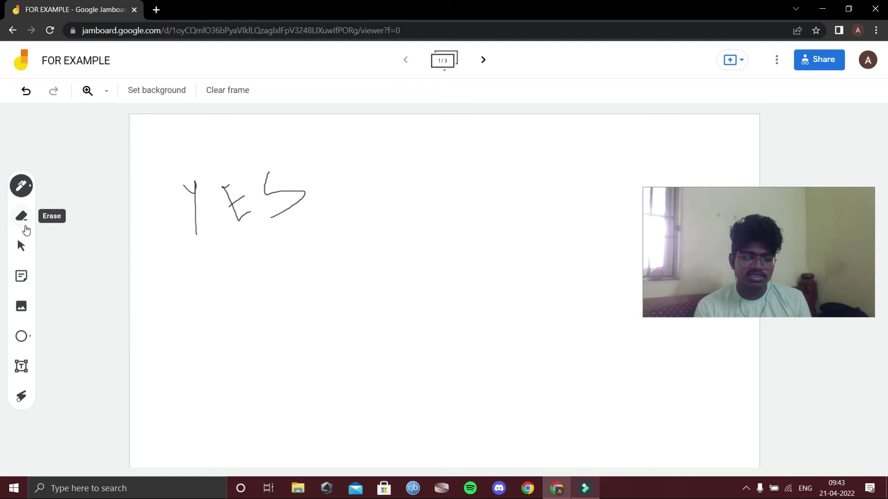
# - Erase the handwritten word "YES" from the first frame and switch to the Select tool
pyautogui.click(24, 223)
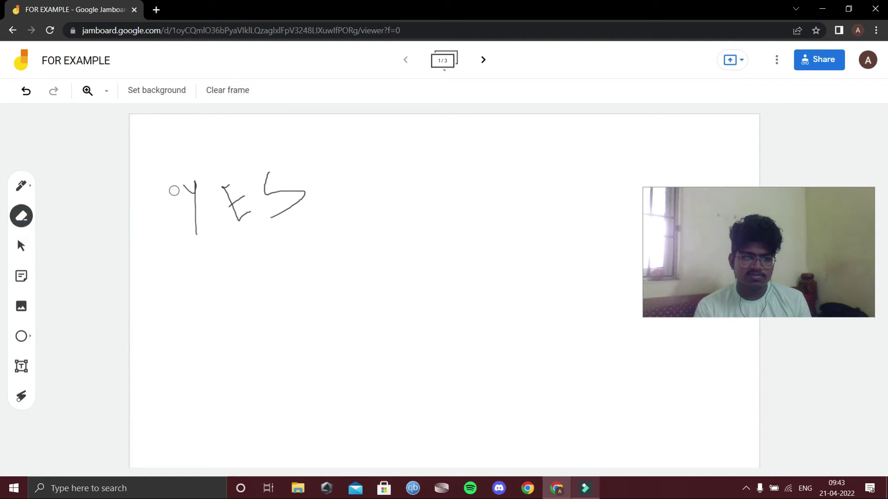
pyautogui.moveTo(196, 170)
pyautogui.mouseDown()
pyautogui.moveTo(173, 198)
pyautogui.moveTo(204, 180)
pyautogui.moveTo(191, 206)
pyautogui.moveTo(194, 275)
pyautogui.mouseUp()
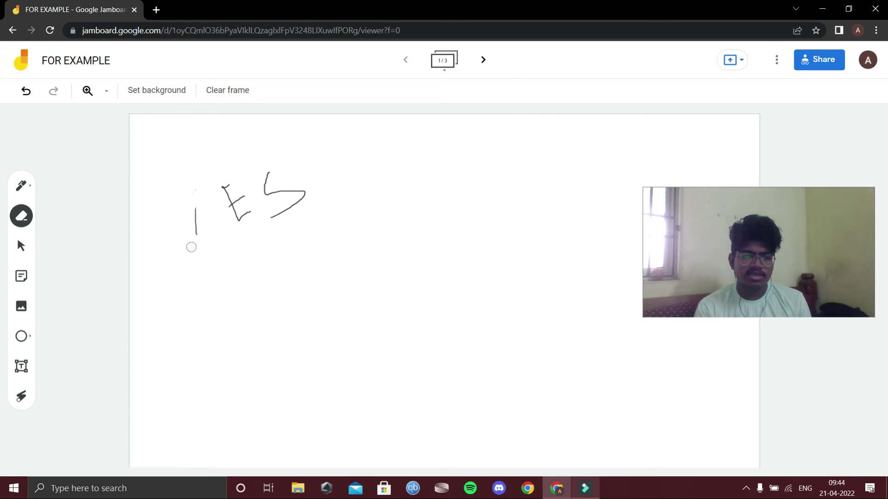
pyautogui.moveTo(195, 223)
pyautogui.mouseDown()
pyautogui.moveTo(224, 191)
pyautogui.moveTo(238, 219)
pyautogui.mouseUp()
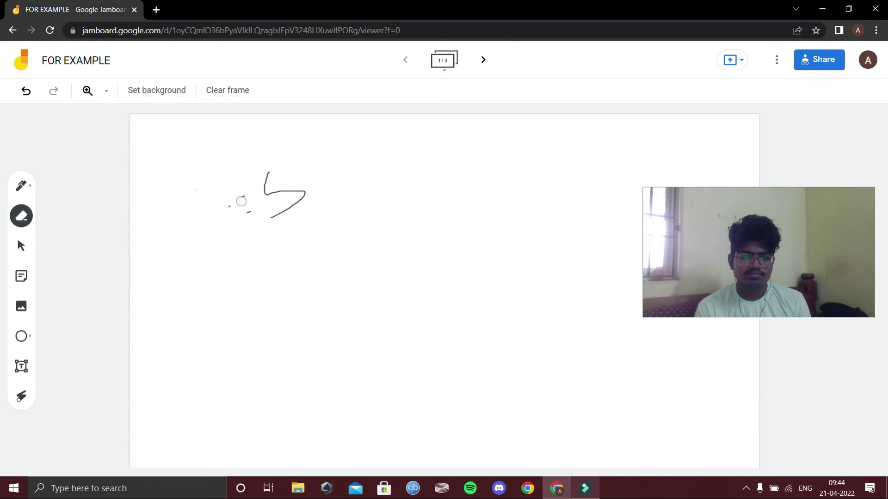
pyautogui.moveTo(233, 209)
pyautogui.mouseDown()
pyautogui.moveTo(230, 200)
pyautogui.moveTo(250, 188)
pyautogui.moveTo(250, 210)
pyautogui.moveTo(278, 168)
pyautogui.moveTo(269, 185)
pyautogui.moveTo(264, 175)
pyautogui.moveTo(308, 193)
pyautogui.moveTo(295, 197)
pyautogui.mouseUp()
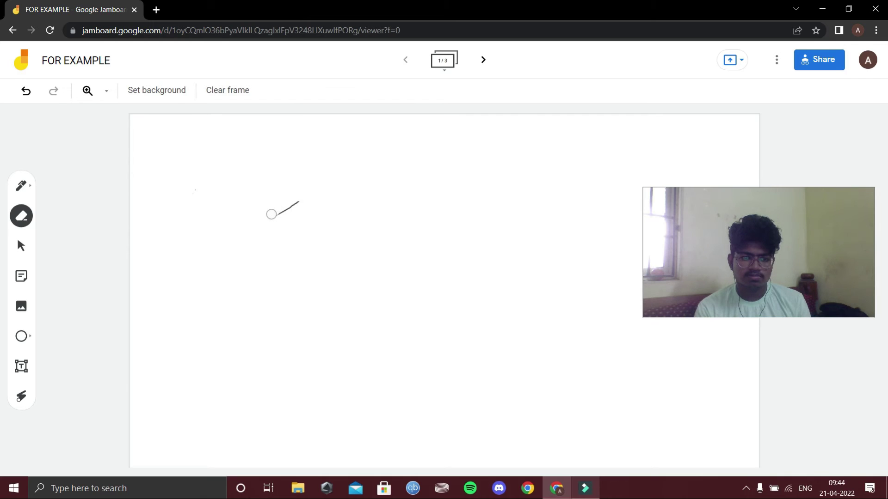
pyautogui.moveTo(285, 206); pyautogui.dragTo(296, 206)
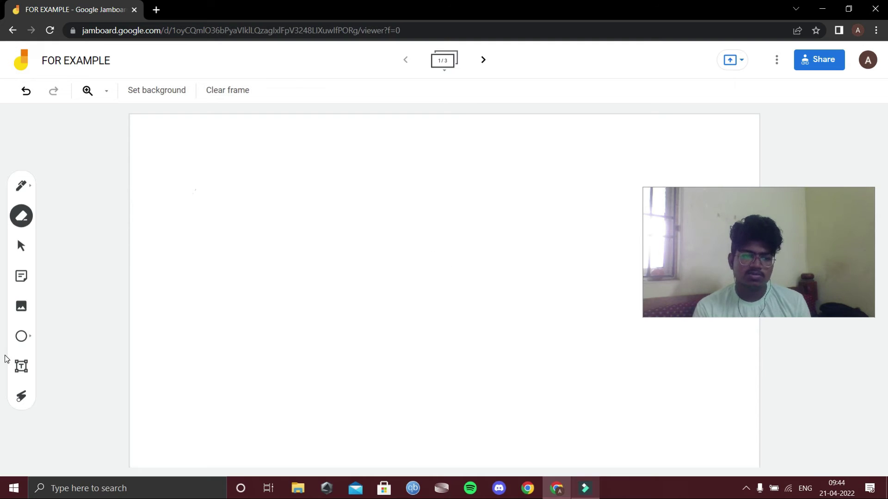
pyautogui.click(19, 257)
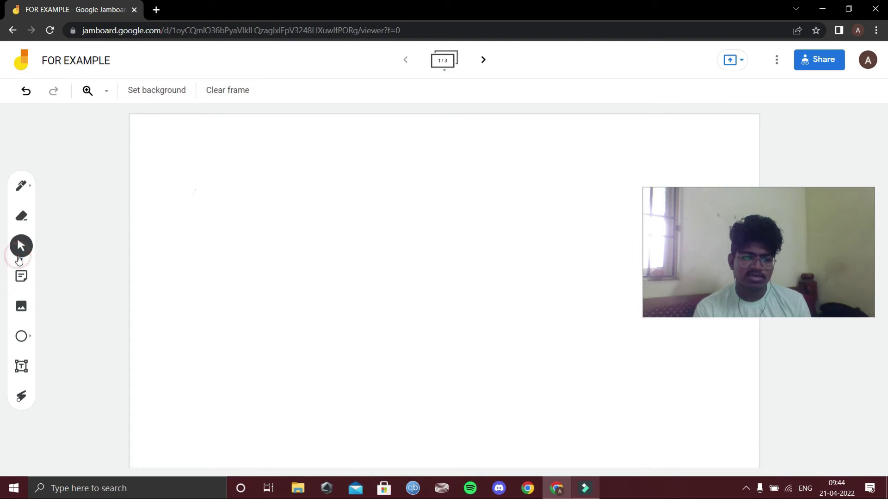
pyautogui.click(268, 163)
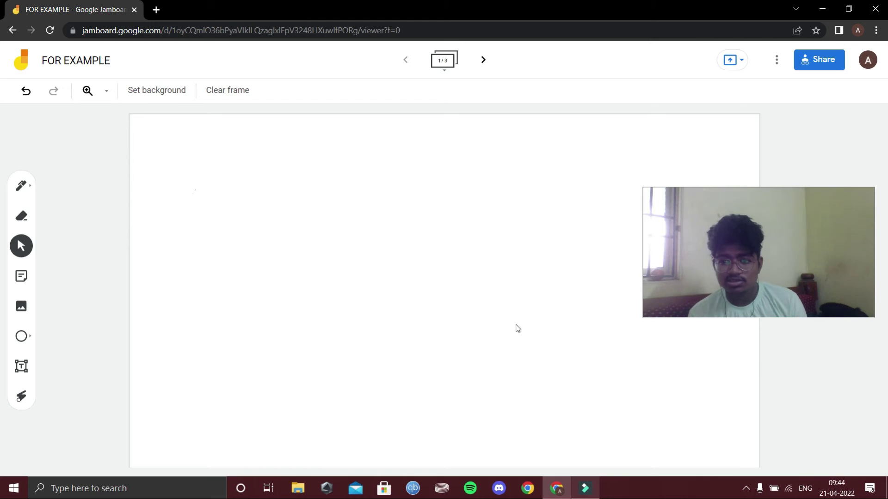
# - Handwrite a black letter "Y" with the Pen in the upper-left area of the frame
pyautogui.click(21, 189)
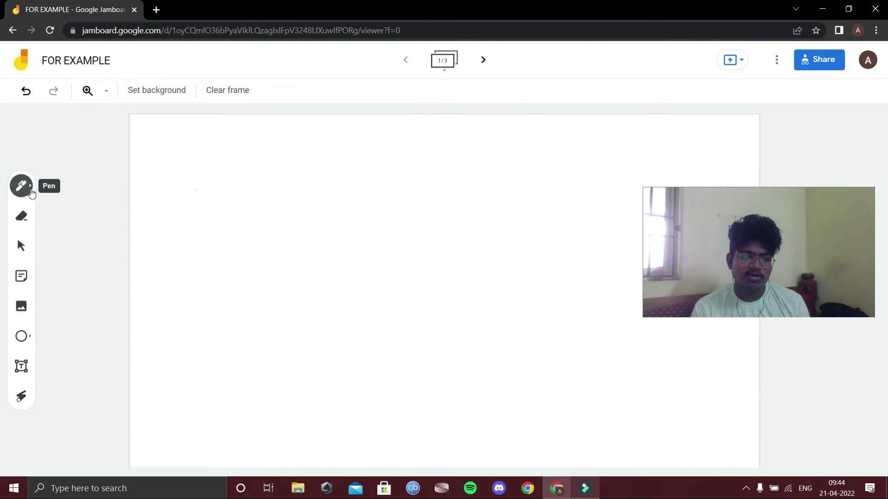
pyautogui.click(31, 192)
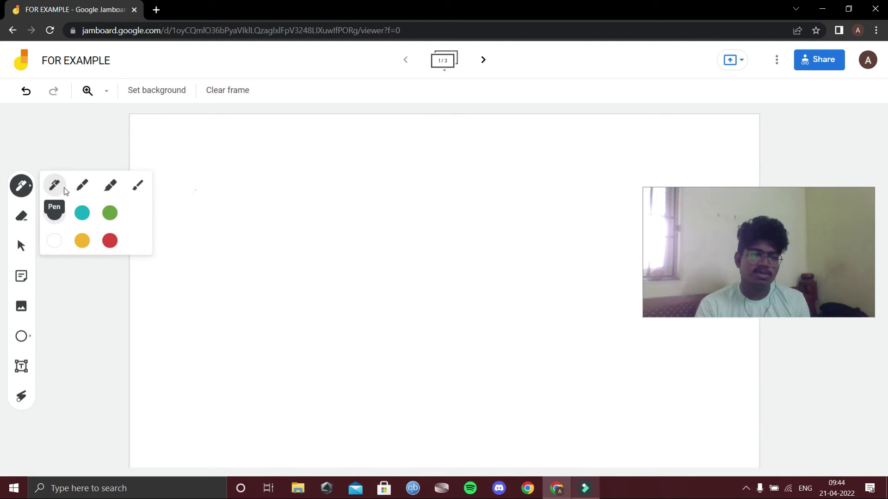
pyautogui.click(59, 213)
pyautogui.click(222, 160)
pyautogui.moveTo(218, 164)
pyautogui.mouseDown()
pyautogui.moveTo(200, 194)
pyautogui.moveTo(184, 168)
pyautogui.moveTo(201, 222)
pyautogui.mouseUp()
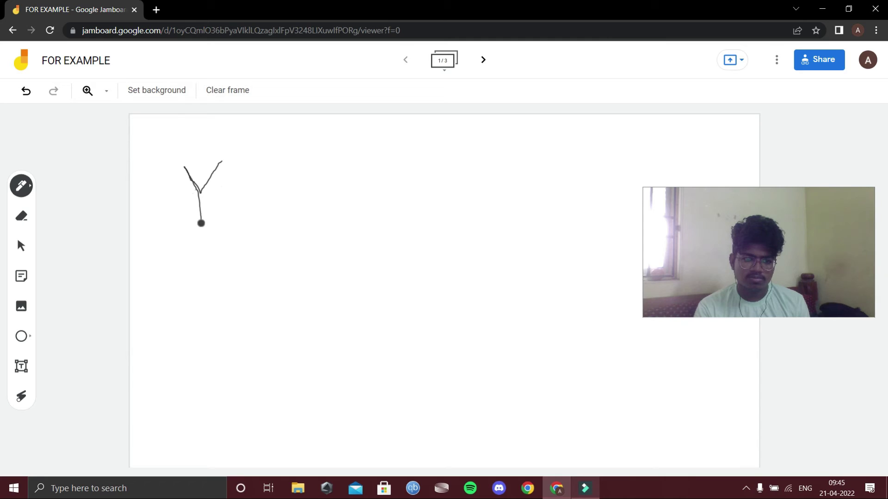
# - Handwrite a teal letter "E" with the Marker beside the "Y"
pyautogui.click(22, 186)
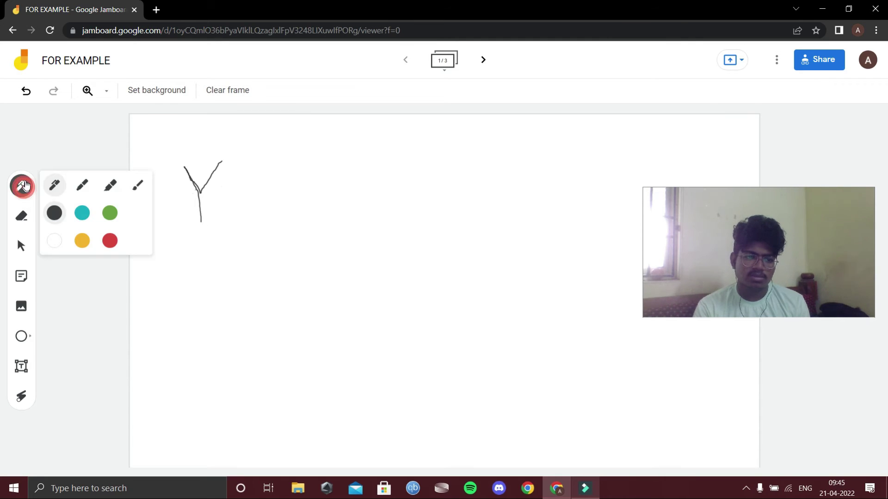
pyautogui.click(78, 186)
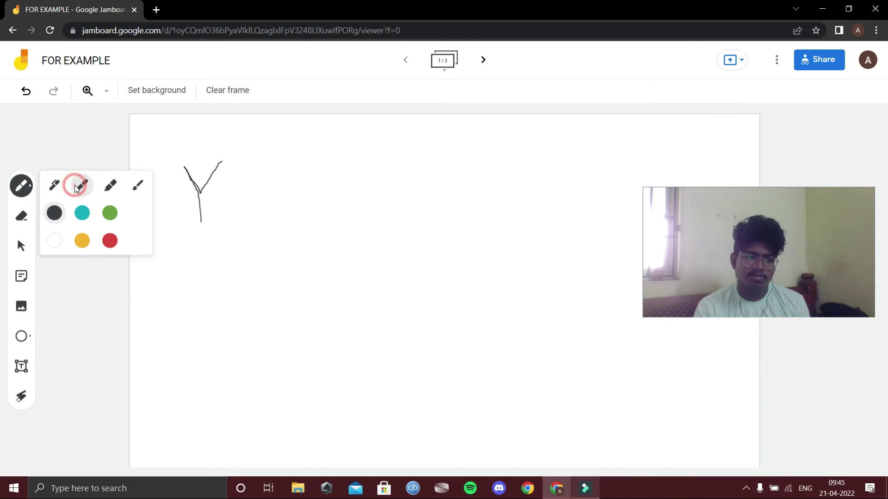
pyautogui.click(85, 216)
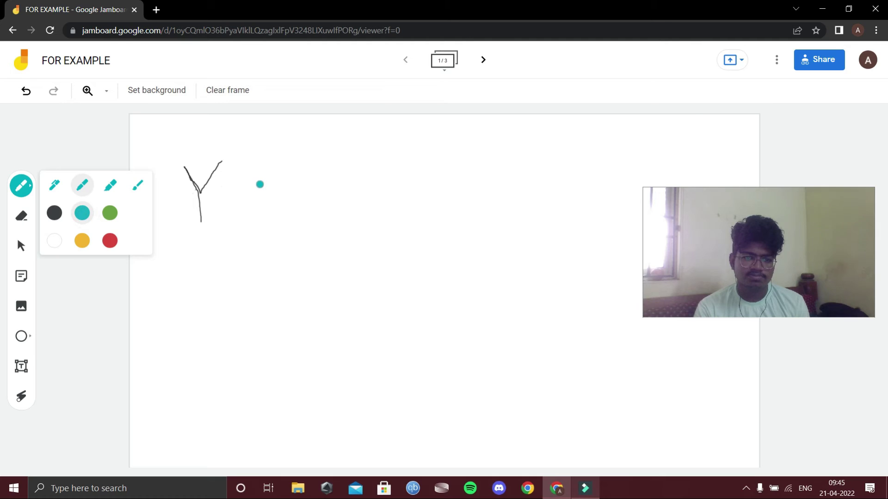
pyautogui.click(267, 172)
pyautogui.moveTo(252, 172); pyautogui.dragTo(247, 216)
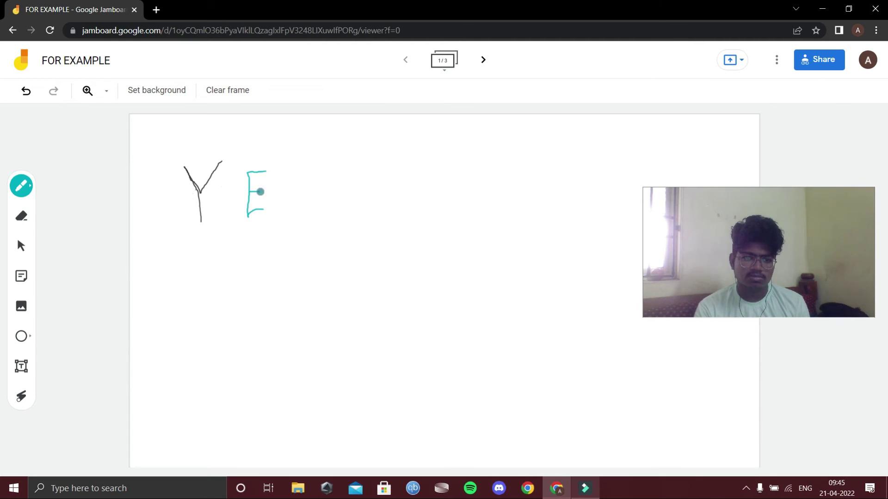
# - Handwrite a green letter "S" with the Highlighter to the right of the "E"
pyautogui.click(30, 191)
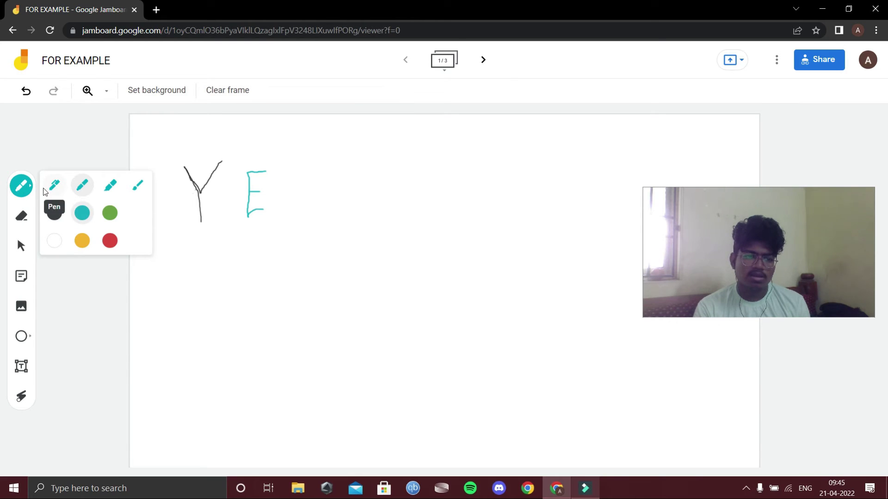
pyautogui.click(32, 188)
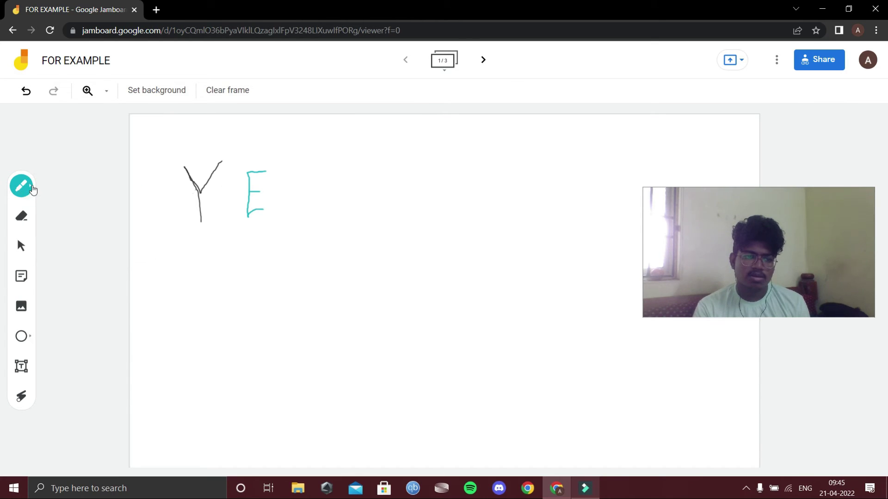
pyautogui.click(29, 189)
pyautogui.click(111, 190)
pyautogui.click(110, 212)
pyautogui.click(335, 173)
pyautogui.moveTo(335, 173)
pyautogui.mouseDown()
pyautogui.moveTo(317, 190)
pyautogui.moveTo(353, 198)
pyautogui.moveTo(314, 219)
pyautogui.mouseUp()
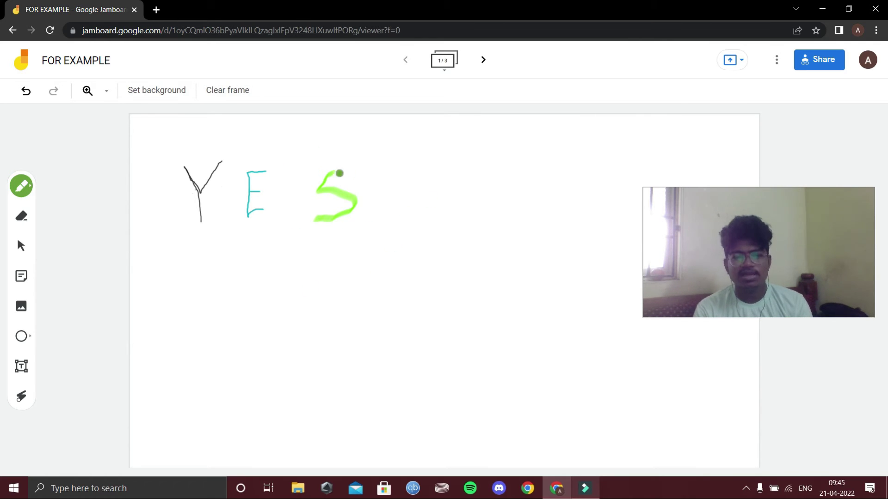
# - Draw a yellow exclamation mark with the Brush after the letter "S"
pyautogui.click(22, 186)
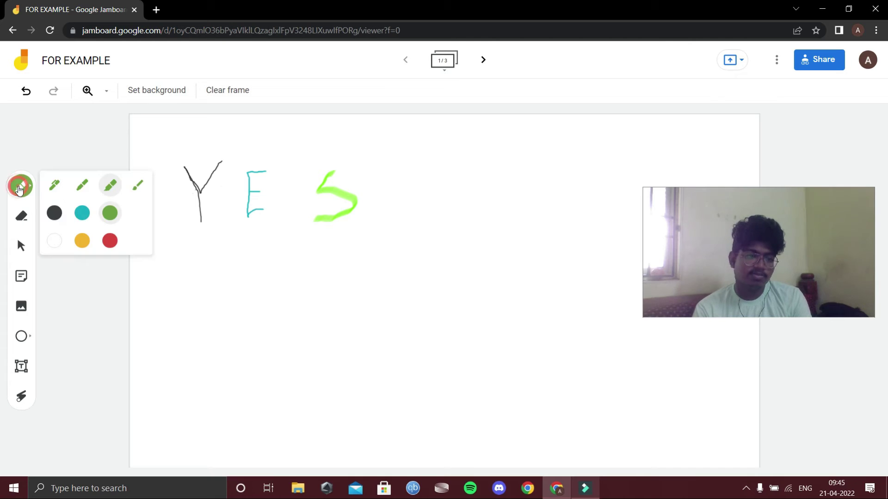
pyautogui.click(133, 186)
pyautogui.click(83, 241)
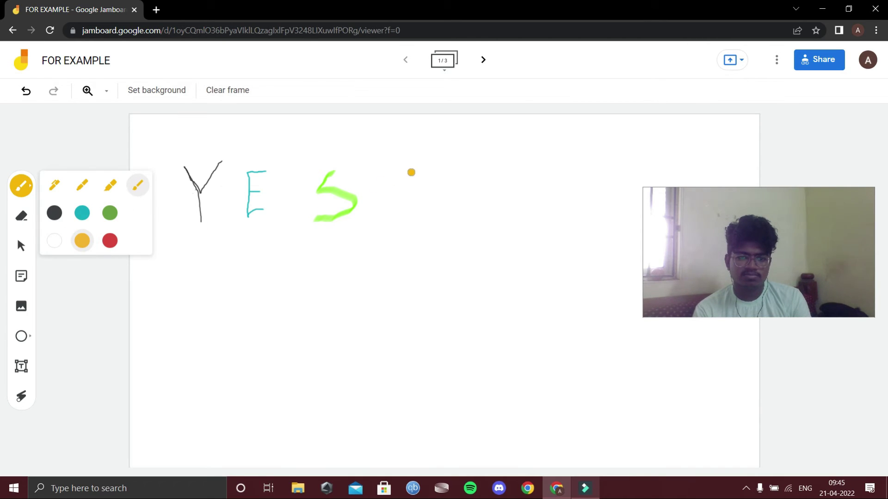
pyautogui.moveTo(390, 164); pyautogui.dragTo(390, 194)
pyautogui.click(392, 212)
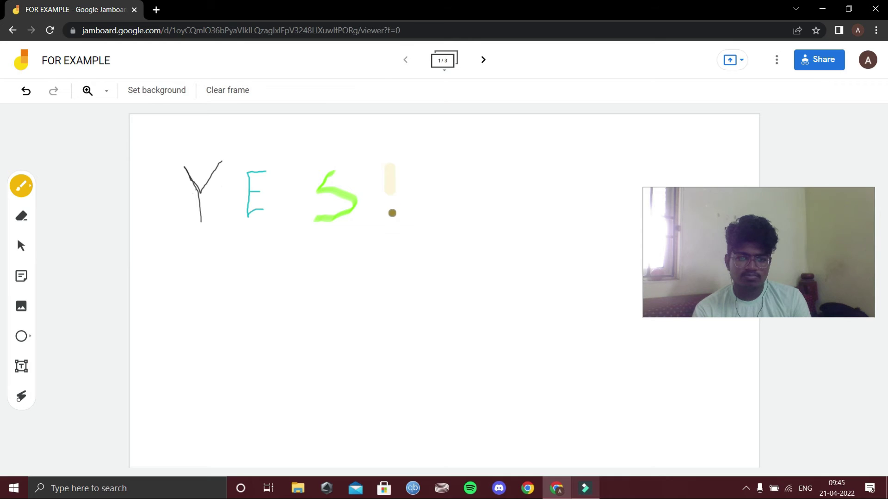
pyautogui.click(394, 238)
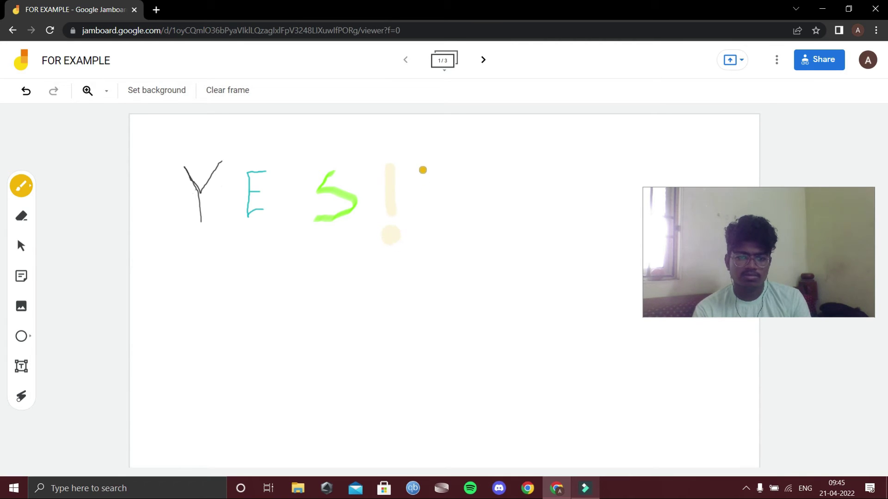
# - Try to select the handwritten black letter "Y" with the Select tool
pyautogui.click(28, 190)
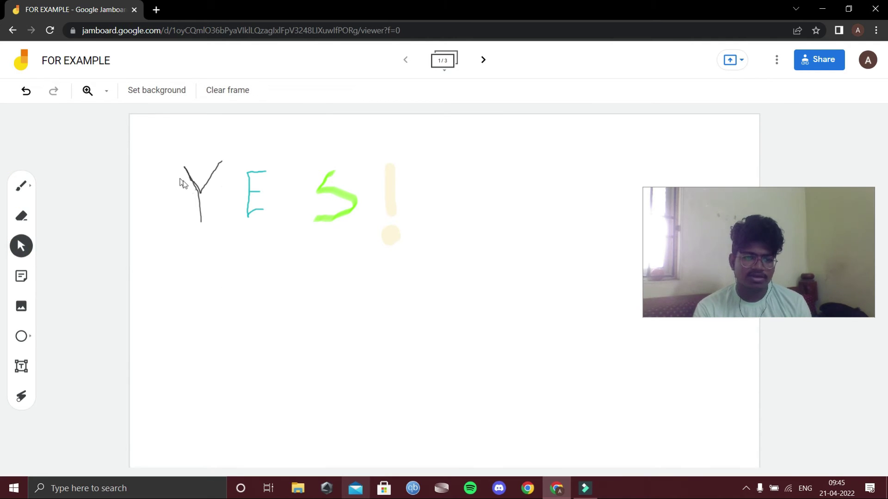
pyautogui.click(198, 195)
pyautogui.click(197, 190)
pyautogui.click(154, 175)
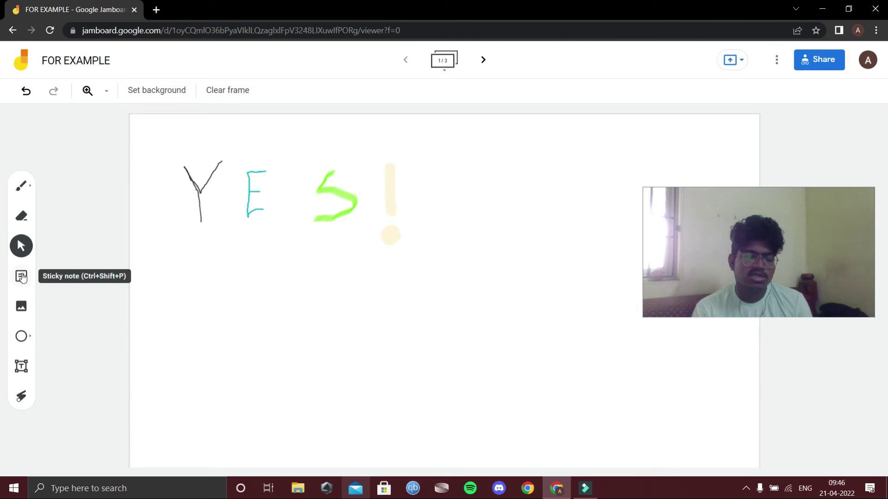
pyautogui.click(25, 243)
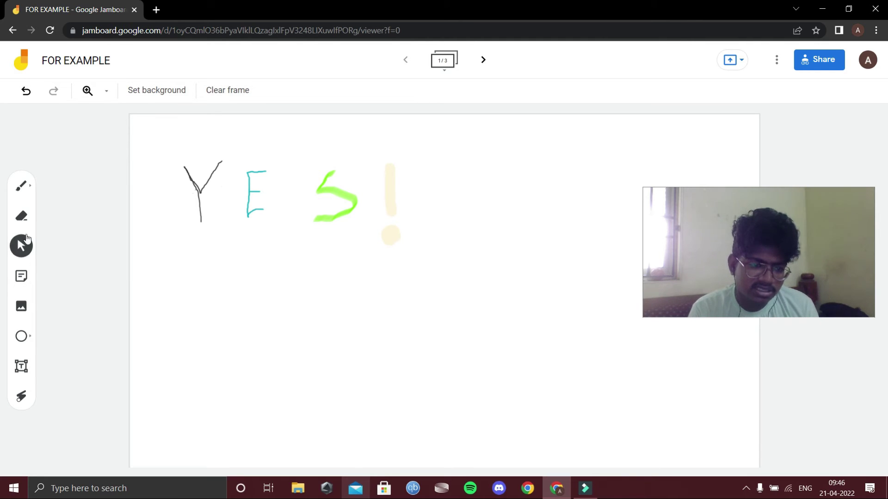
# - Start a new sticky note containing the text "This Is A Sticky Note"
pyautogui.click(25, 283)
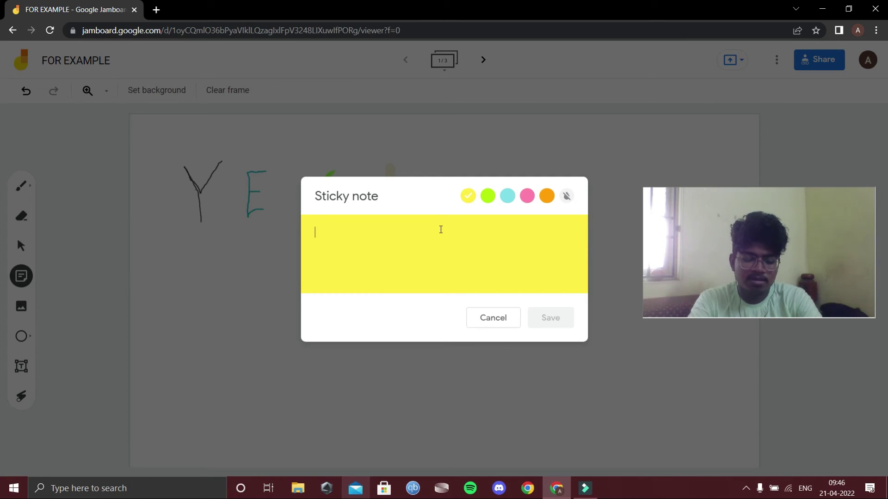
pyautogui.write('This I')
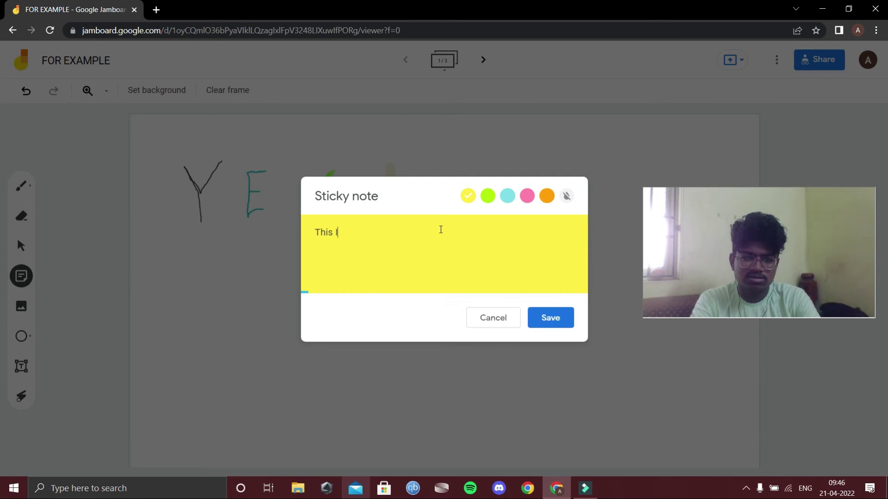
pyautogui.write('s A')
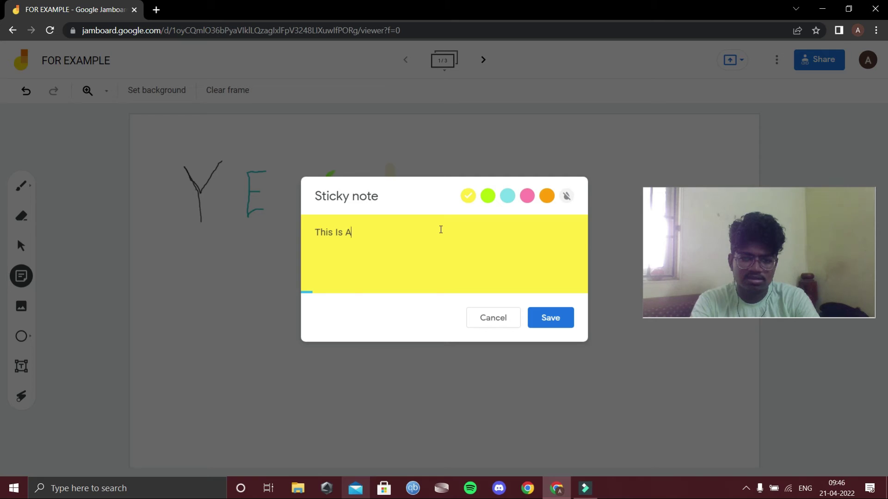
pyautogui.write(' D')
pyautogui.write('S')
pyautogui.write('ticky Note')
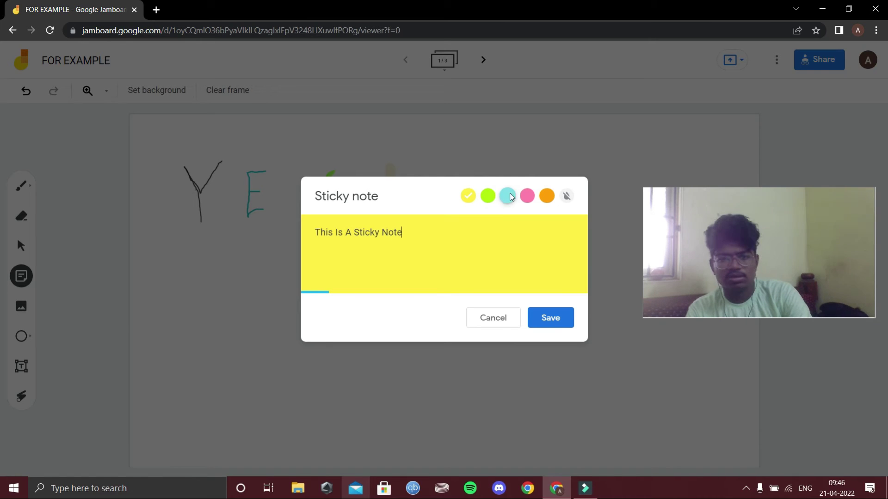
# - Preview the green, blue, pink, orange and transparent note colours, and save the sticky note in yellow
pyautogui.click(488, 195)
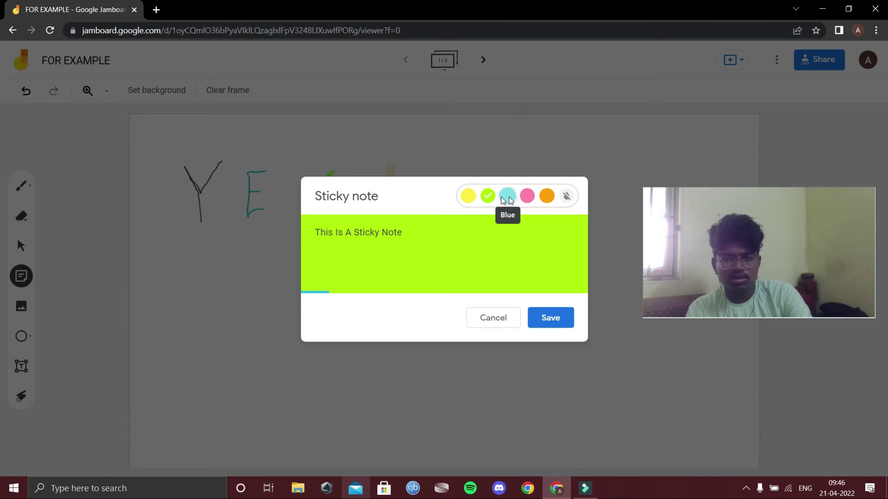
pyautogui.click(508, 201)
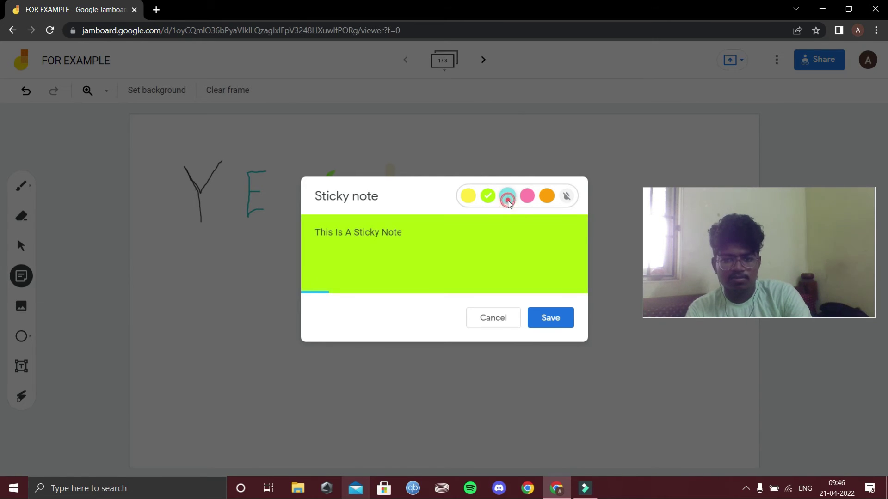
pyautogui.click(527, 201)
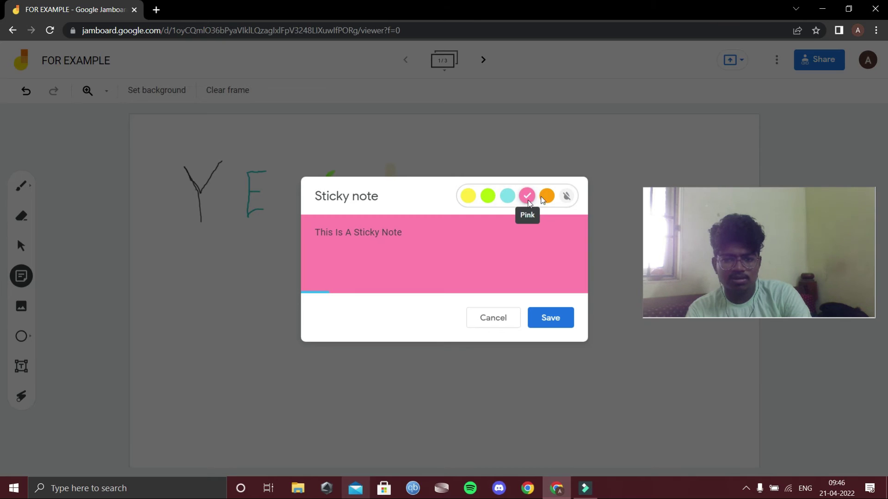
pyautogui.click(546, 196)
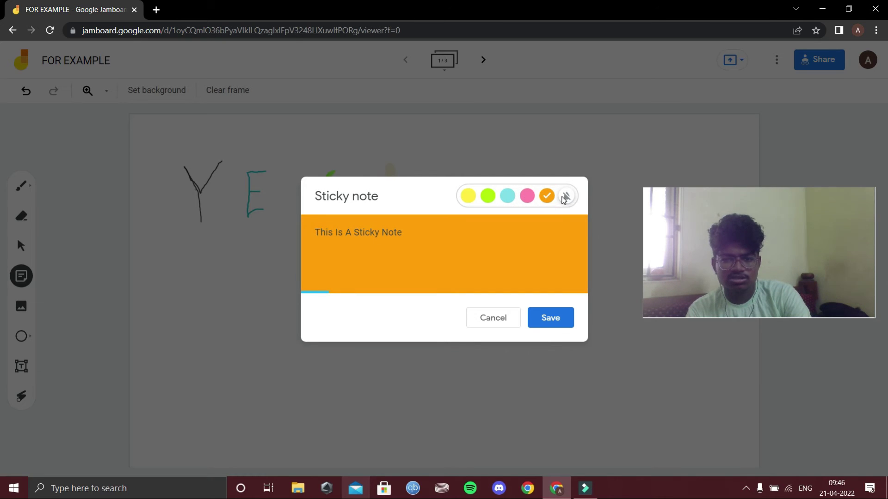
pyautogui.click(563, 198)
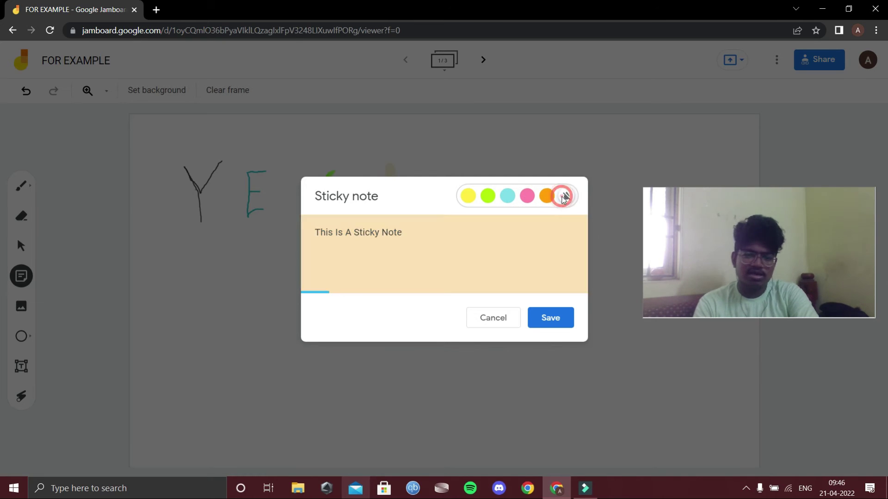
pyautogui.click(468, 196)
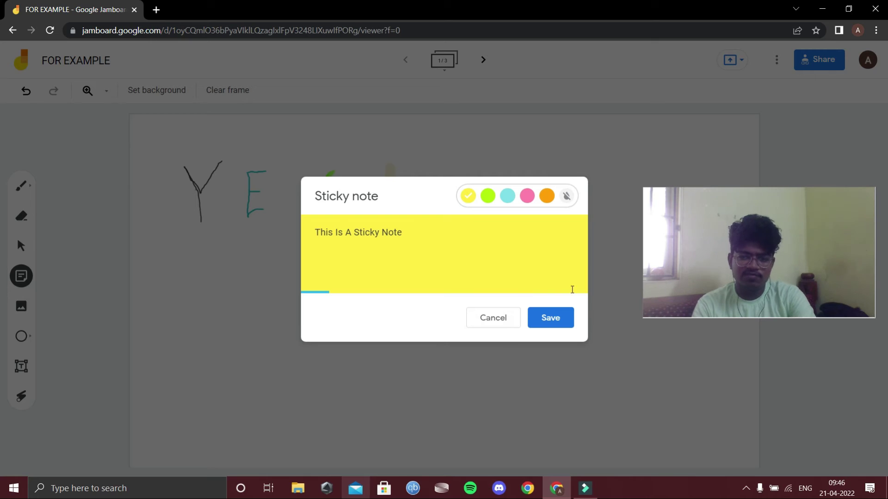
pyautogui.click(549, 312)
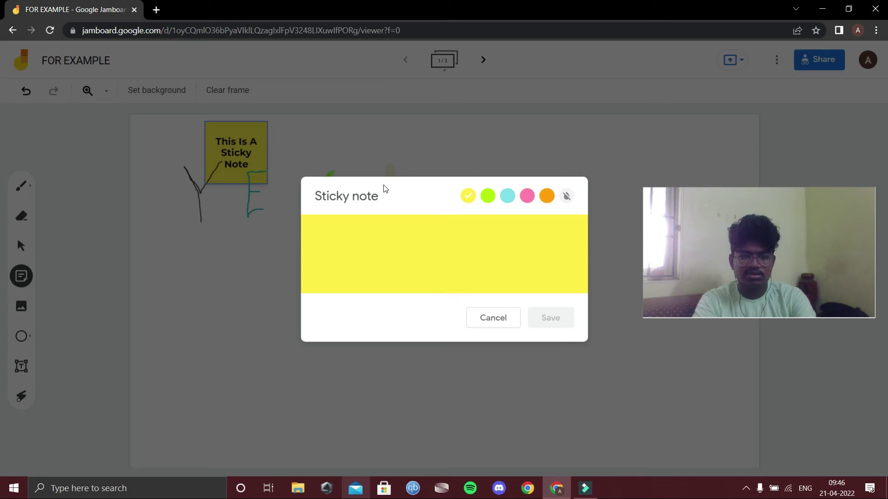
# - Enter "This Is An Extra Note" as the text of the new sticky note
pyautogui.write('T')
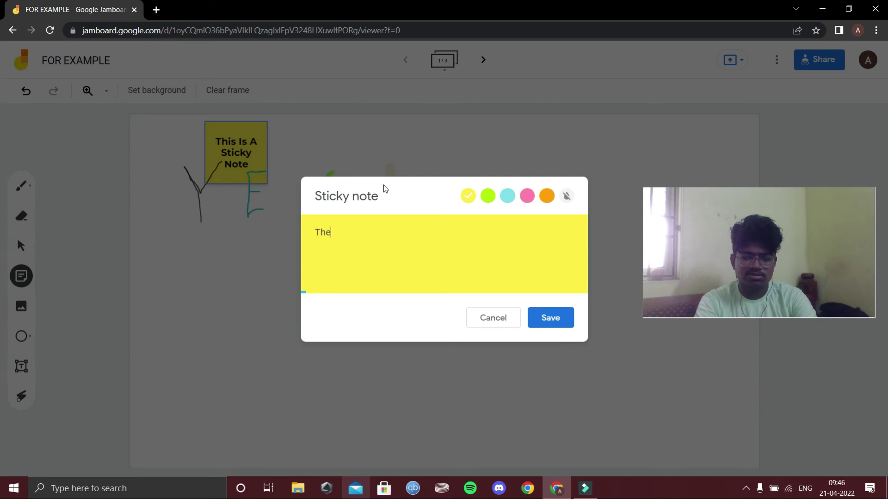
pyautogui.write('hid')
pyautogui.press('BackSpace')
pyautogui.write('d')
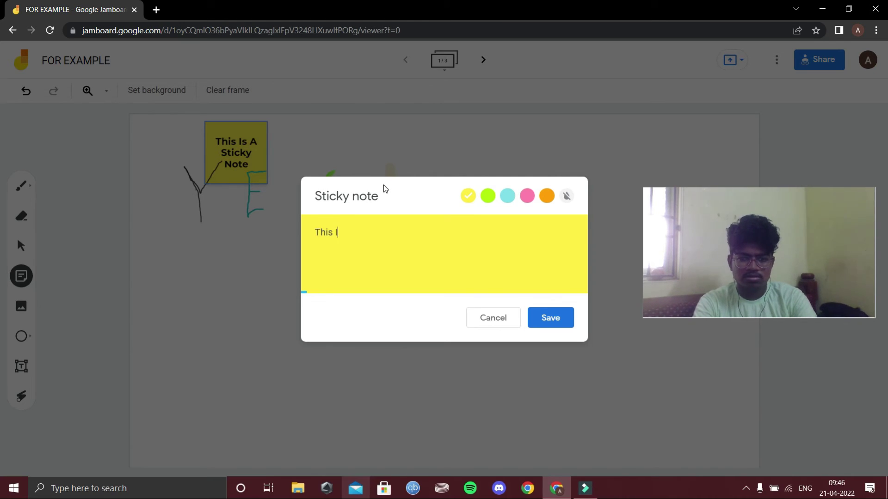
pyautogui.write('Is An')
pyautogui.write(' Exa')
pyautogui.press('BackSpace')
pyautogui.write('tra No')
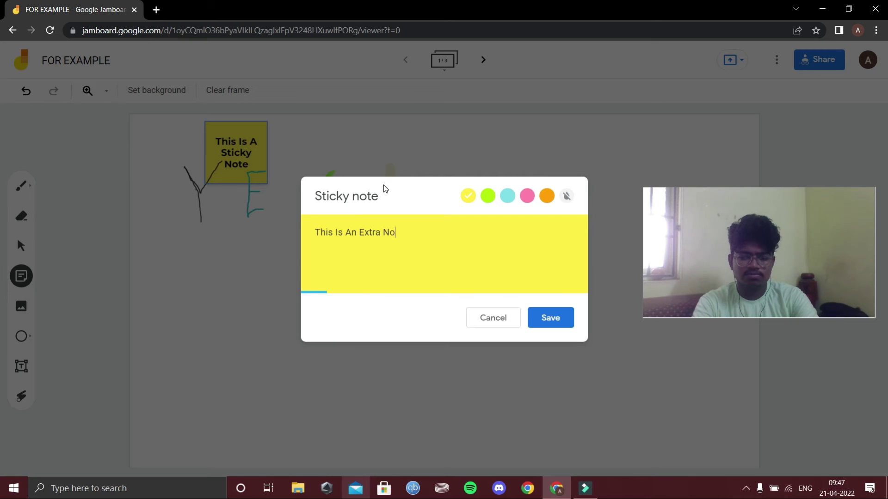
pyautogui.write('te')
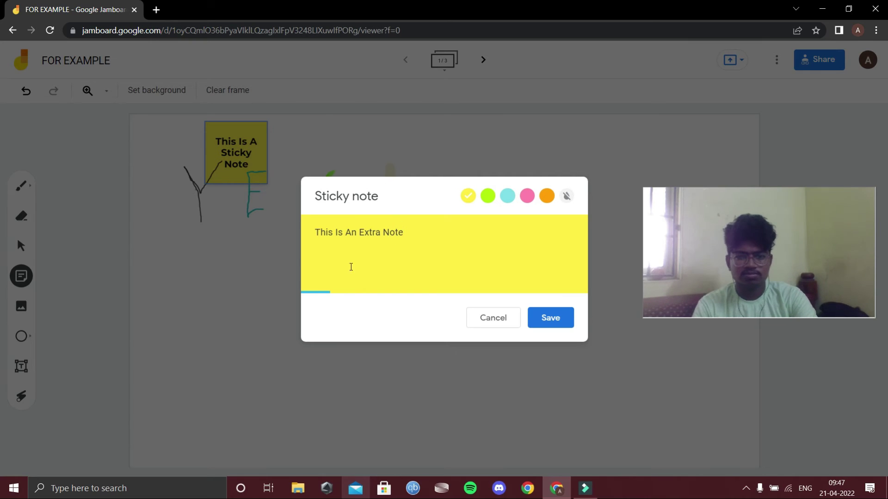
# - Colour the extra note orange, save it to the frame, and discard the blank follow-up note
pyautogui.click(489, 195)
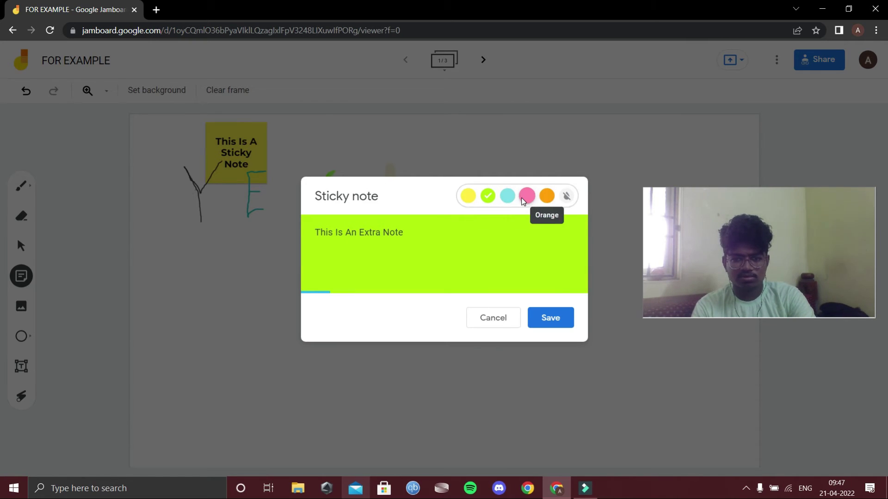
pyautogui.click(546, 196)
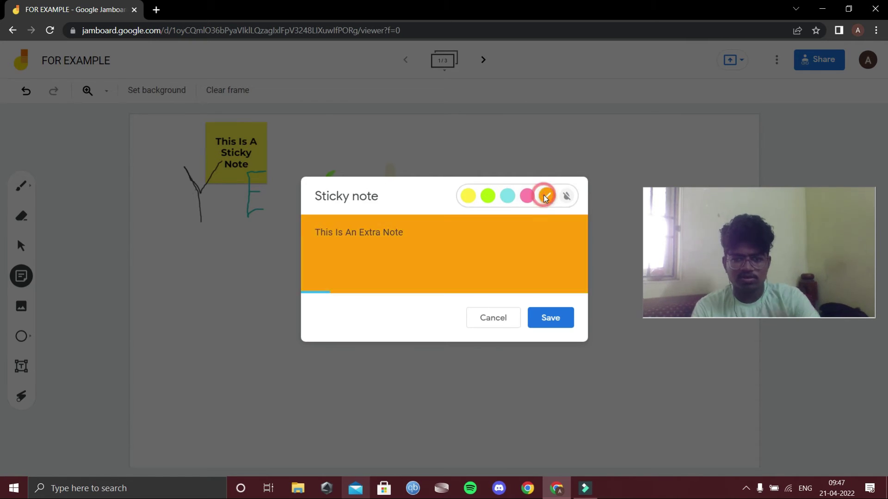
pyautogui.click(548, 323)
pyautogui.click(548, 323)
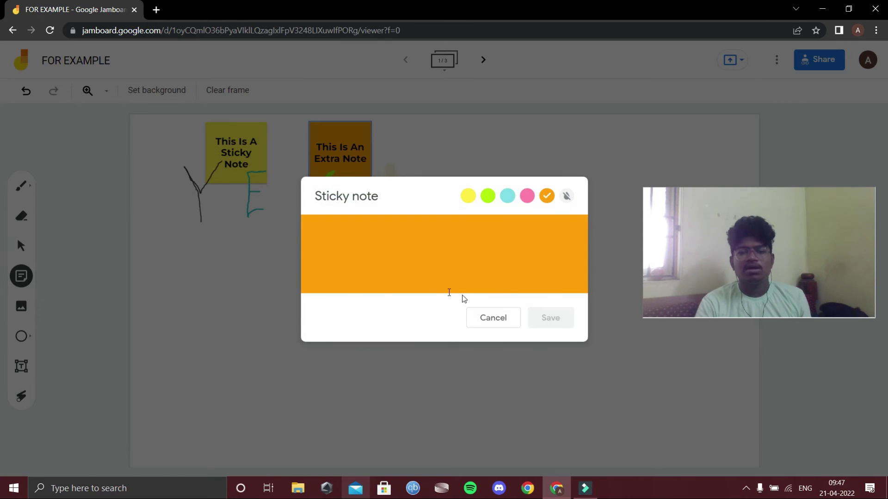
pyautogui.click(491, 318)
# - Move the orange note below the letter "E", and place the yellow note, enlarged to nearly double size, on the frame's right side
pyautogui.moveTo(330, 136)
pyautogui.mouseDown()
pyautogui.moveTo(329, 181)
pyautogui.moveTo(444, 178)
pyautogui.moveTo(415, 210)
pyautogui.moveTo(375, 173)
pyautogui.moveTo(211, 172)
pyautogui.moveTo(270, 321)
pyautogui.moveTo(236, 302)
pyautogui.moveTo(239, 288)
pyautogui.mouseUp()
pyautogui.moveTo(256, 153); pyautogui.dragTo(465, 344)
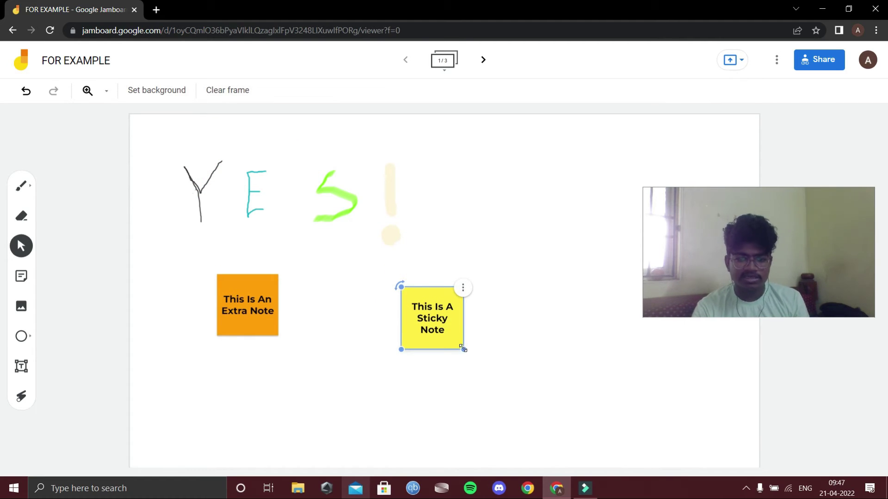
pyautogui.moveTo(462, 347); pyautogui.dragTo(533, 387)
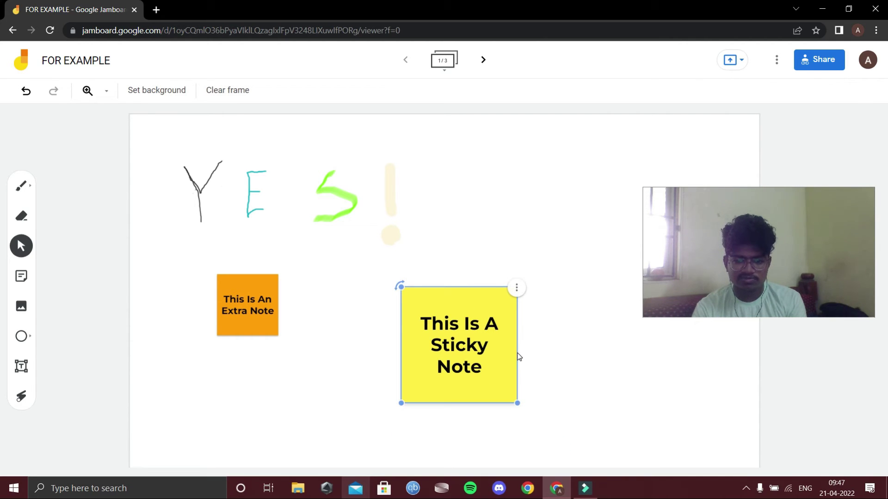
pyautogui.moveTo(517, 315); pyautogui.dragTo(625, 298)
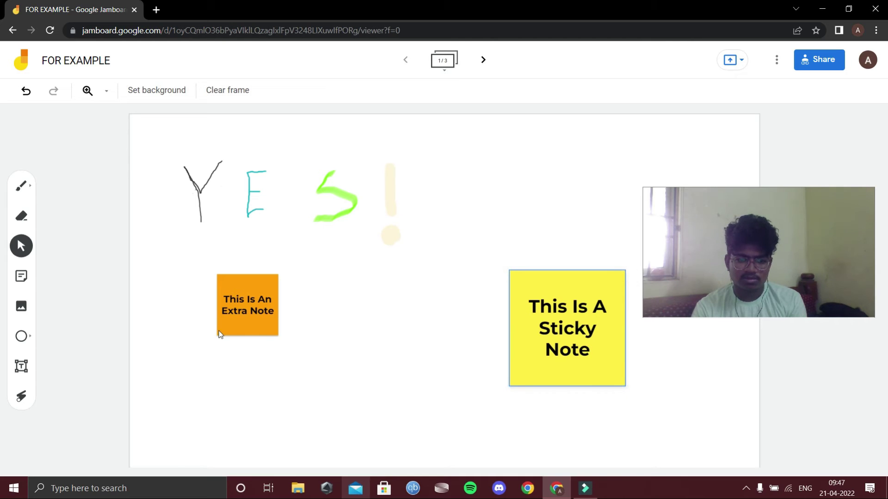
# - Slightly enlarge the orange "This Is An Extra Note" sticky note and nudge it upward
pyautogui.click(238, 320)
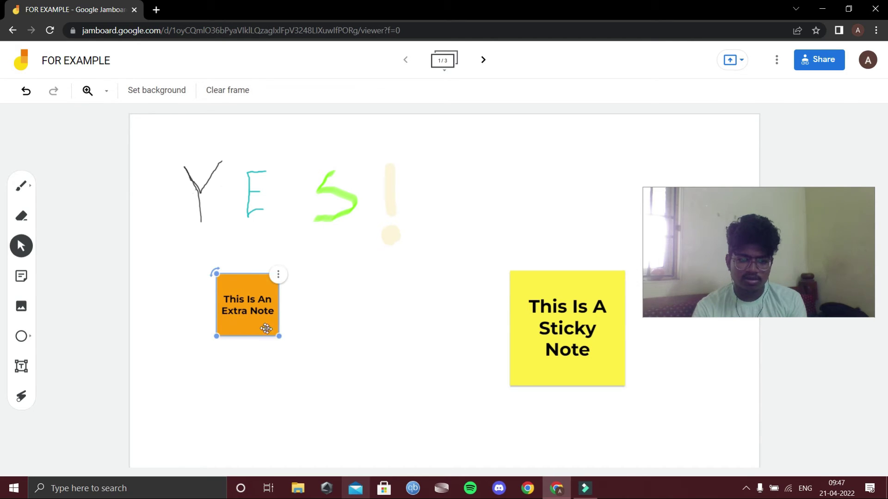
pyautogui.moveTo(279, 336); pyautogui.dragTo(283, 338)
pyautogui.click(344, 316)
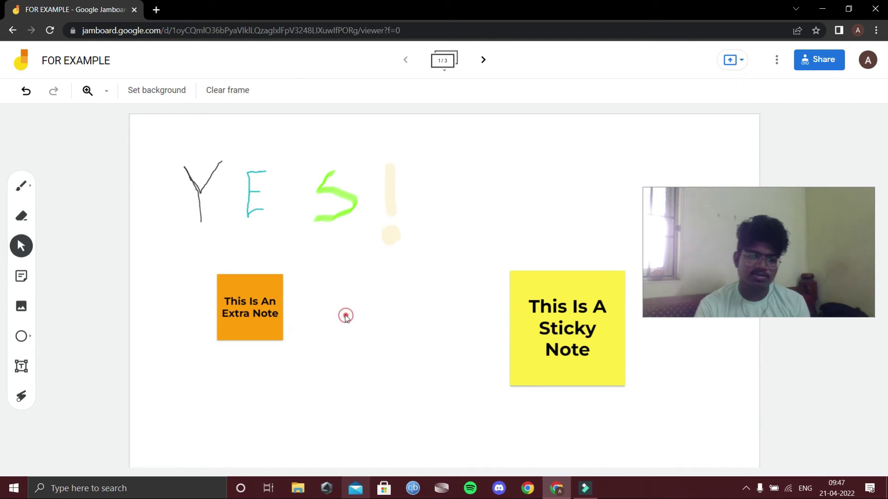
pyautogui.click(265, 282)
pyautogui.moveTo(265, 282); pyautogui.dragTo(264, 278)
pyautogui.click(248, 252)
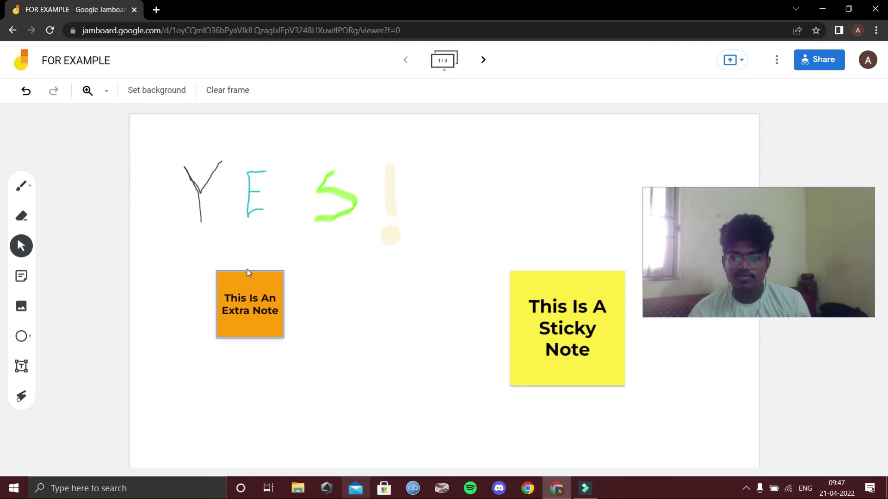
pyautogui.click(21, 179)
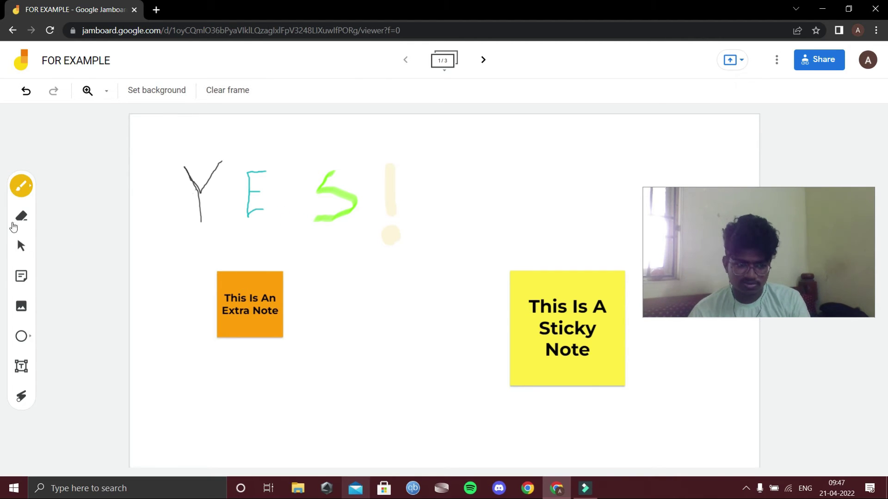
pyautogui.click(23, 220)
pyautogui.click(21, 275)
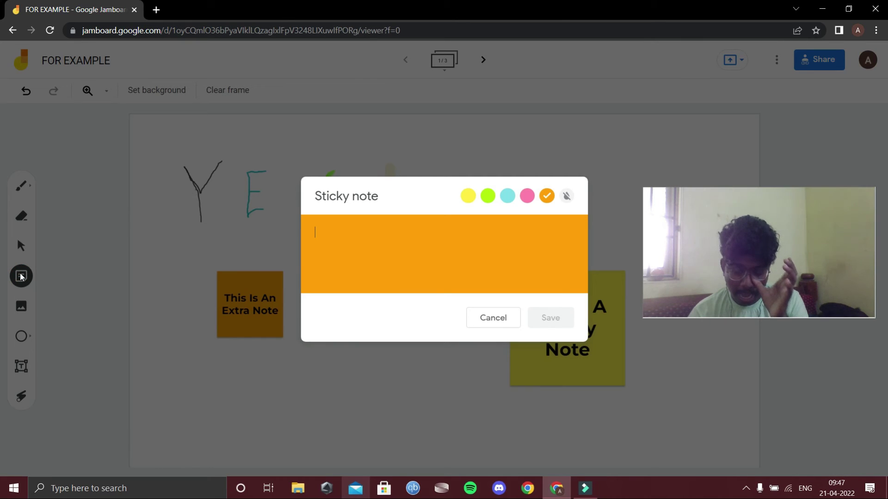
pyautogui.click(492, 317)
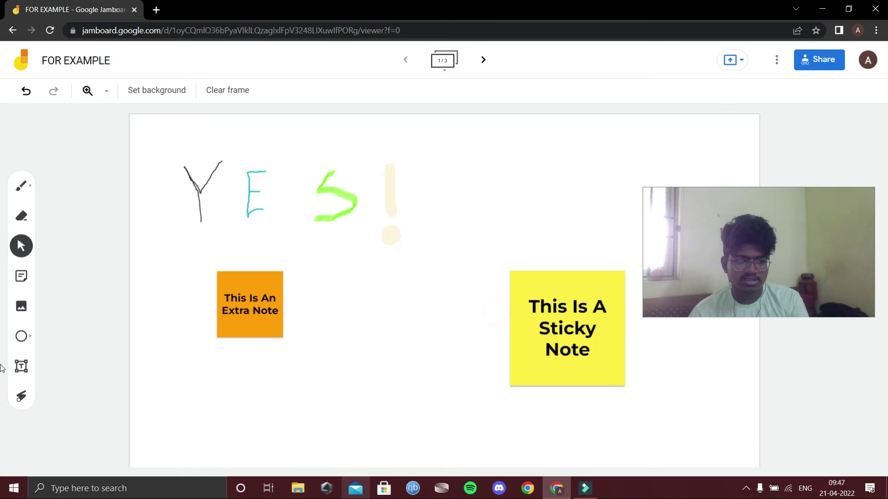
# - Review the image sources for adding a picture: Upload, By URL, Camera, Google Image Search, Google Drive and Google Photos, without granting camera access
pyautogui.click(21, 306)
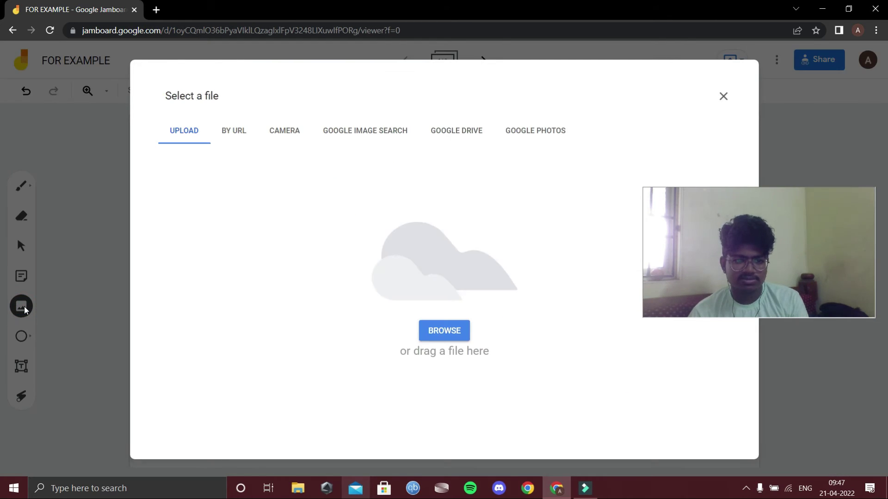
pyautogui.click(252, 135)
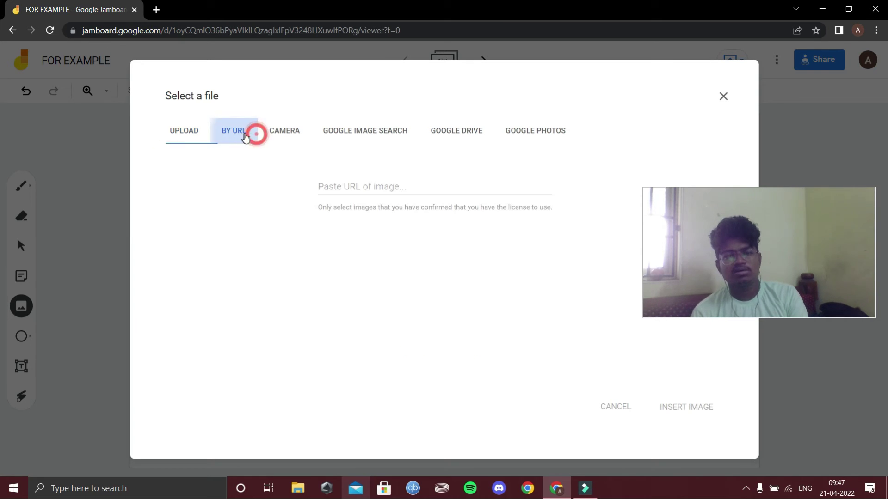
pyautogui.click(304, 132)
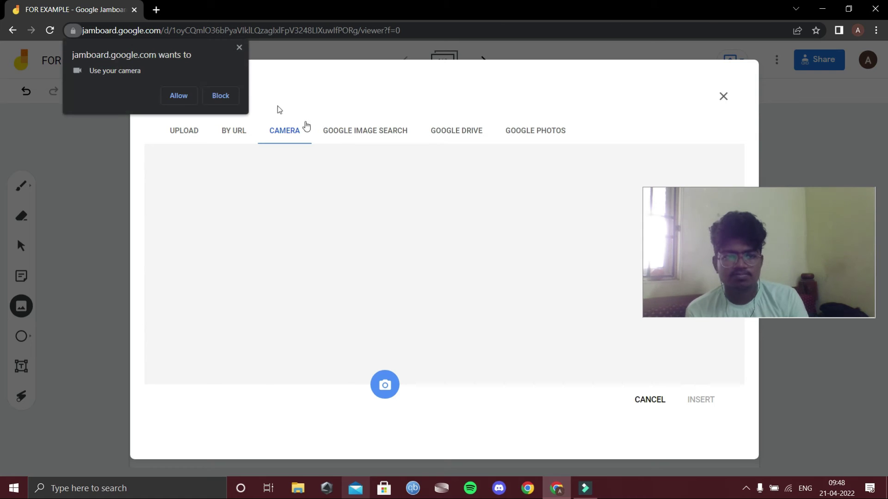
pyautogui.click(238, 48)
pyautogui.click(353, 130)
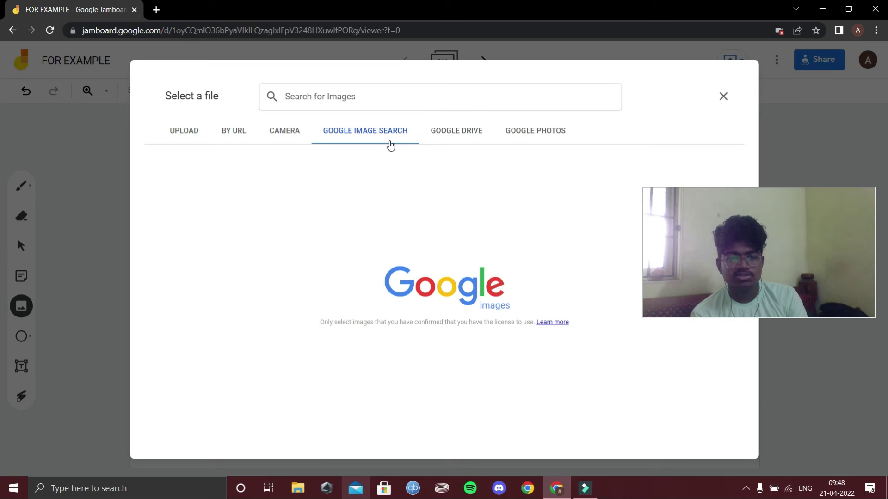
pyautogui.click(435, 131)
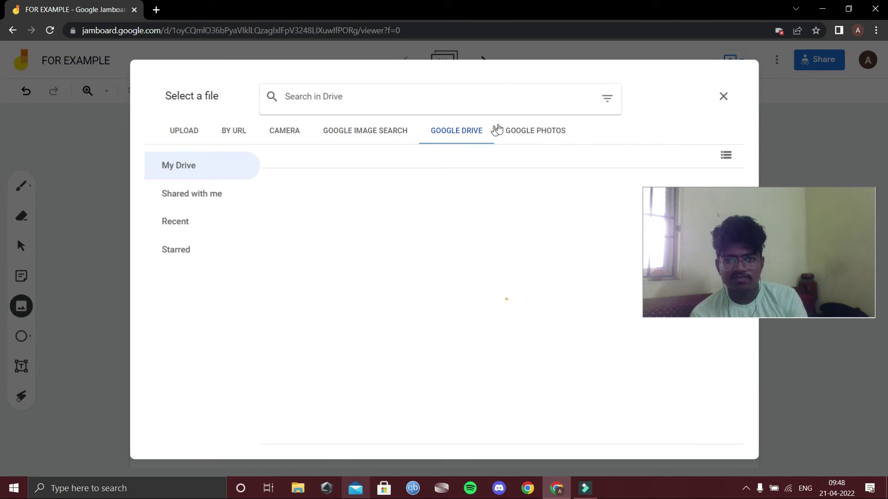
pyautogui.click(518, 135)
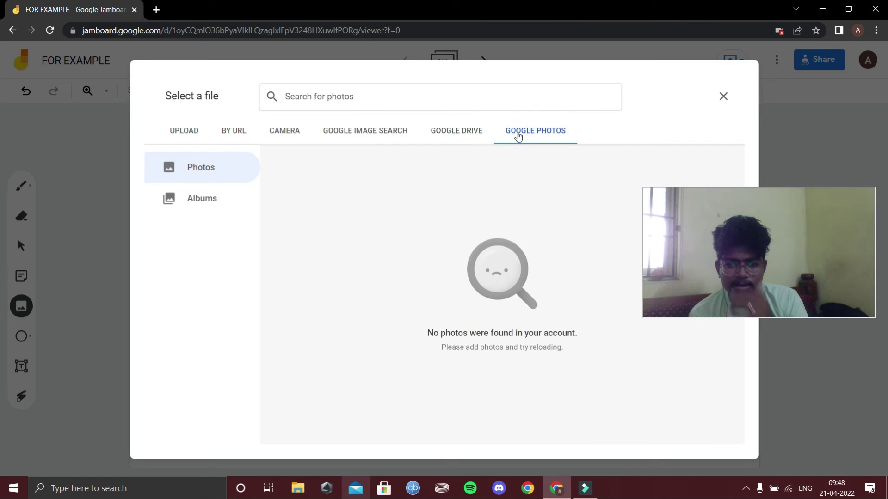
# - Insert download.jpg from Google Drive into the first frame and move the image above the yellow note
pyautogui.click(454, 132)
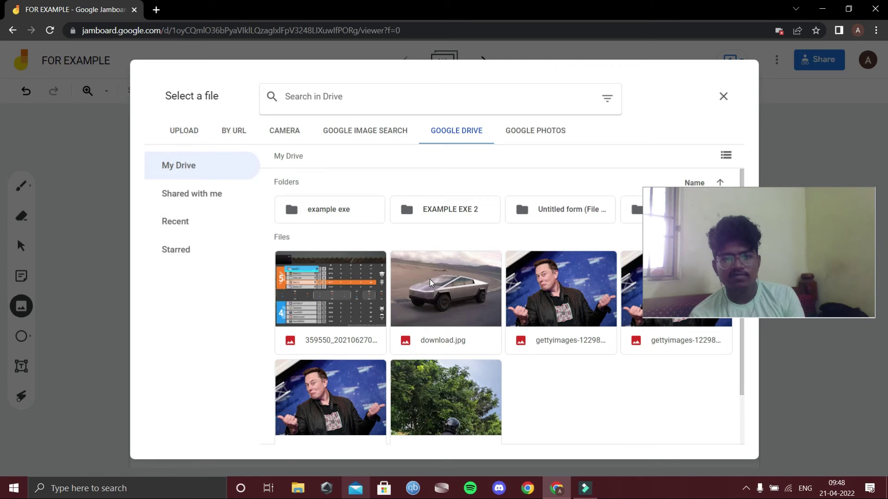
pyautogui.click(429, 280)
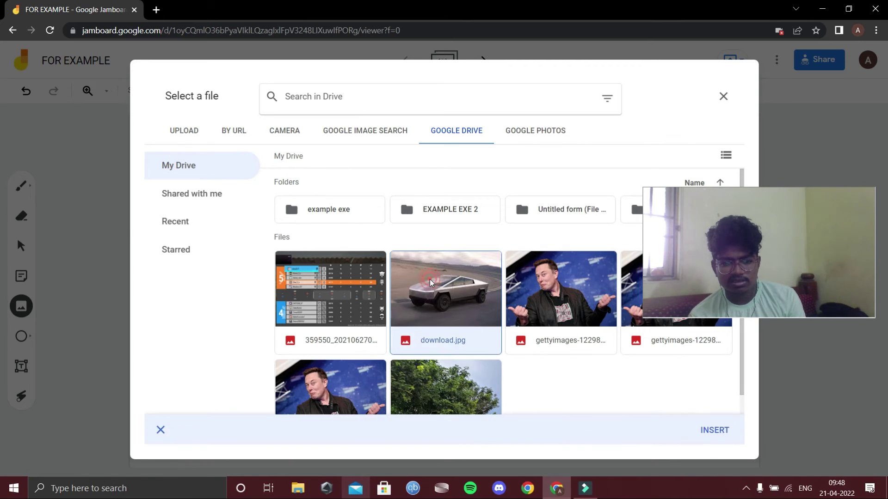
pyautogui.doubleClick(429, 279)
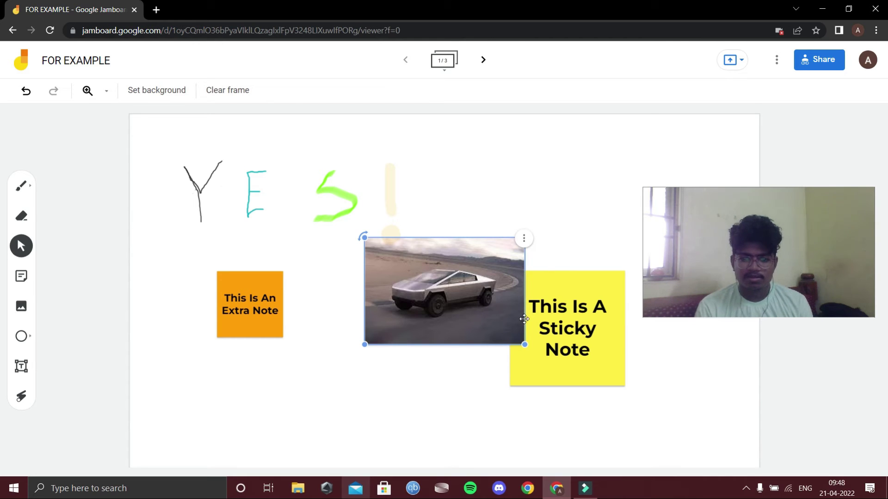
pyautogui.moveTo(448, 275); pyautogui.dragTo(565, 173)
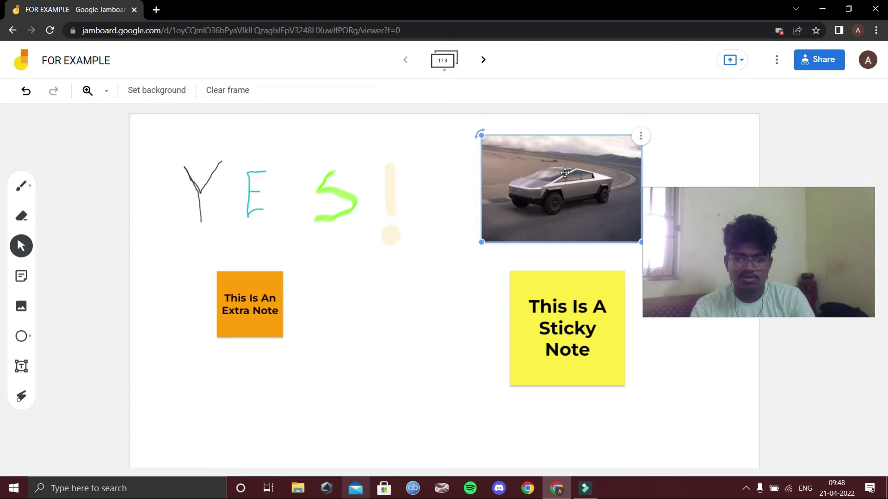
# - Undo the car image's move and its insertion on the first frame
pyautogui.rightClick(564, 173)
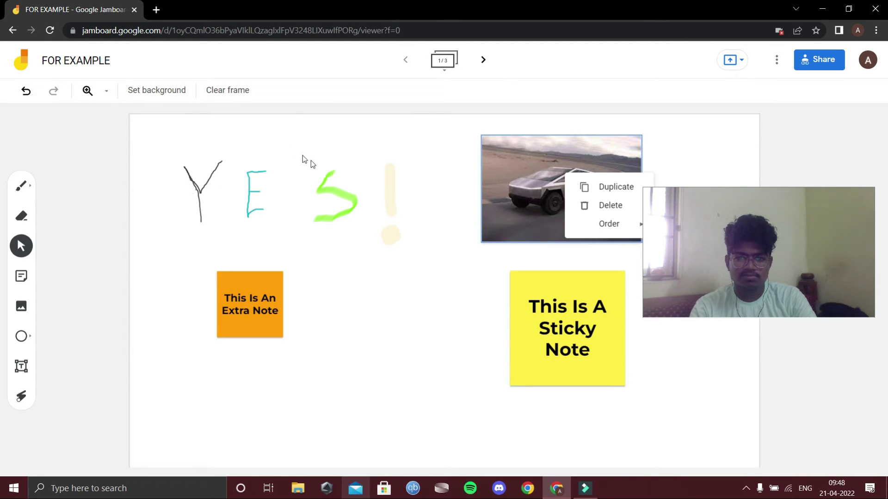
pyautogui.click(469, 262)
pyautogui.hotkey('ctrl', 'z')
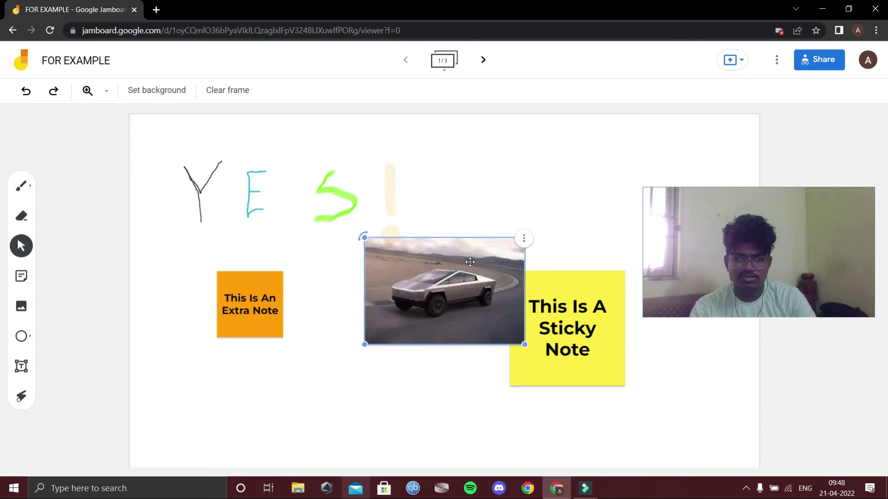
pyautogui.hotkey('ctrl', 'z')
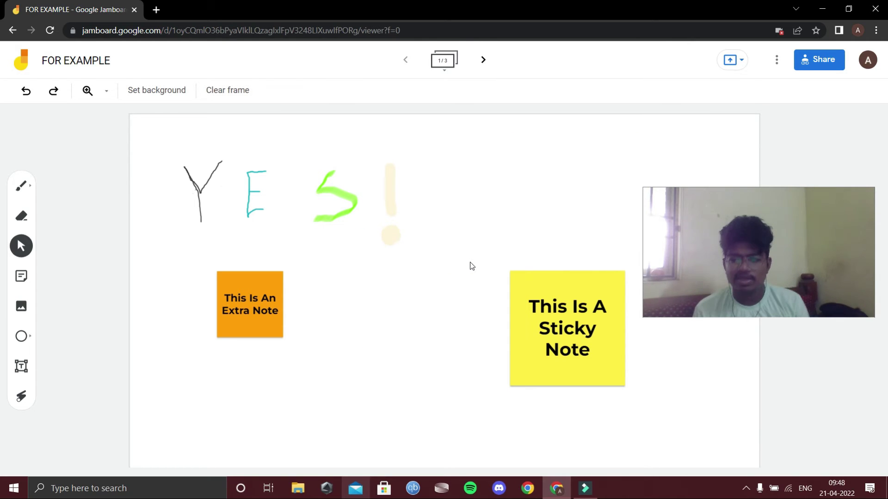
# - Insert download.jpg from Google Drive on the second frame and place it, slightly enlarged, in the frame's upper-left area
pyautogui.click(475, 62)
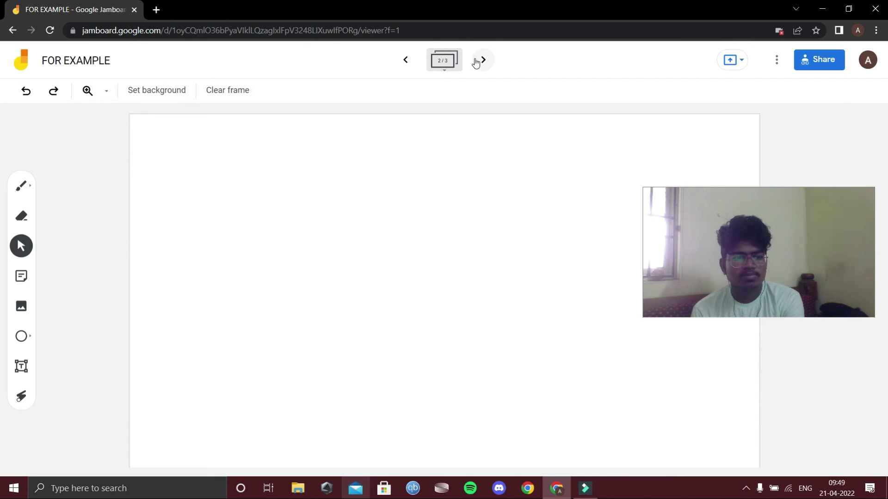
pyautogui.click(23, 303)
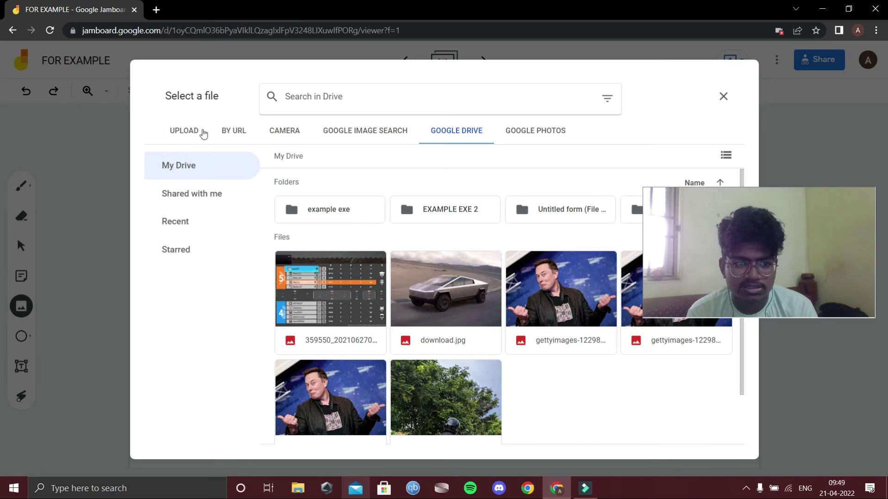
pyautogui.click(468, 316)
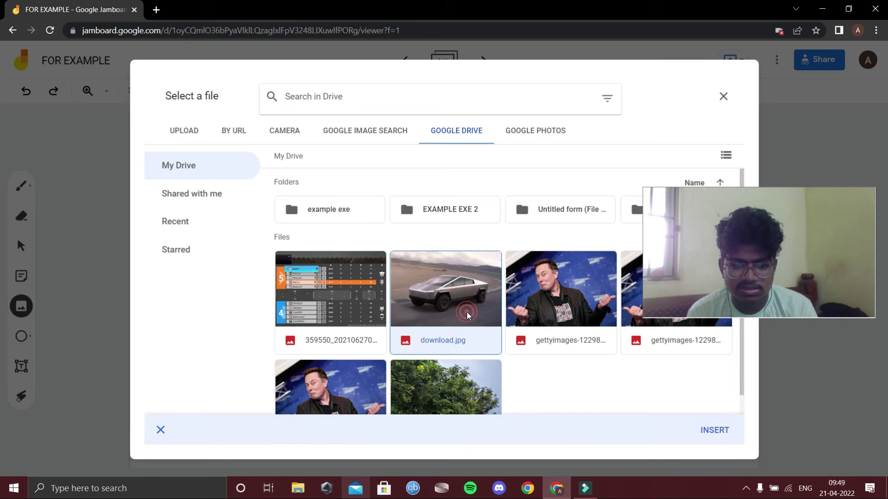
pyautogui.click(700, 434)
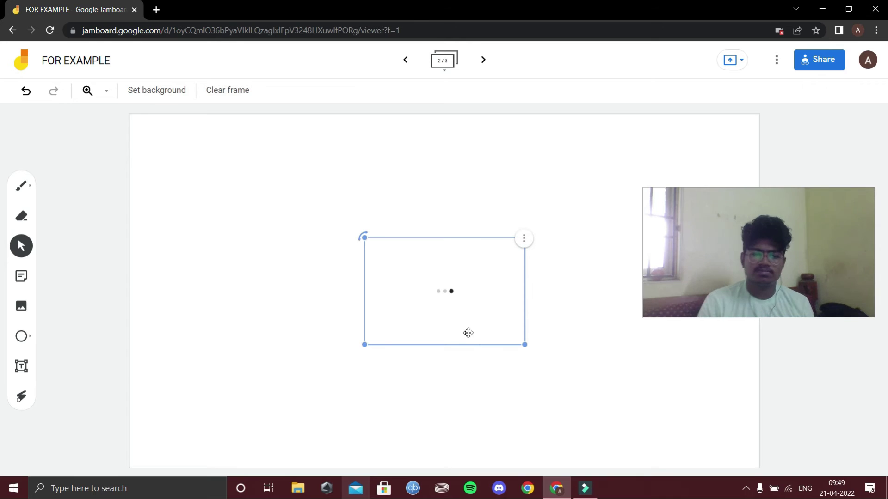
pyautogui.moveTo(452, 321); pyautogui.dragTo(269, 225)
pyautogui.moveTo(343, 249); pyautogui.dragTo(363, 262)
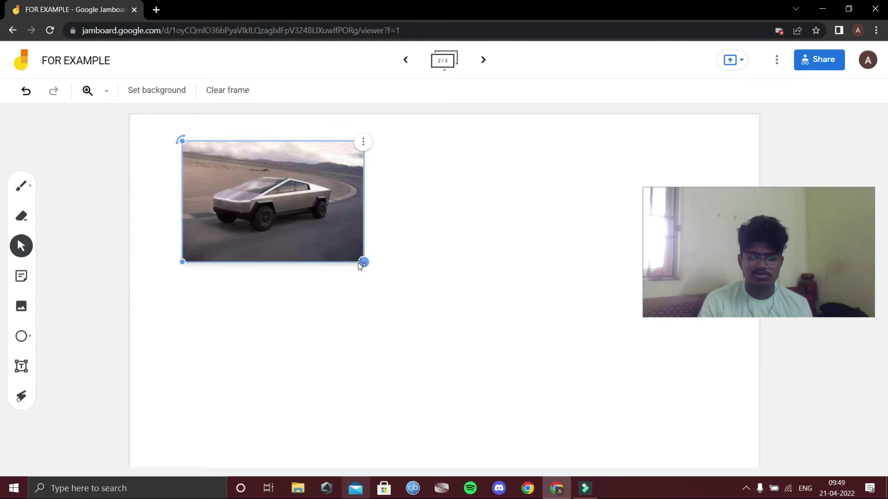
# - Choose By URL as the source for a new image and search Google for "apple images" in a new browser tab
pyautogui.click(30, 302)
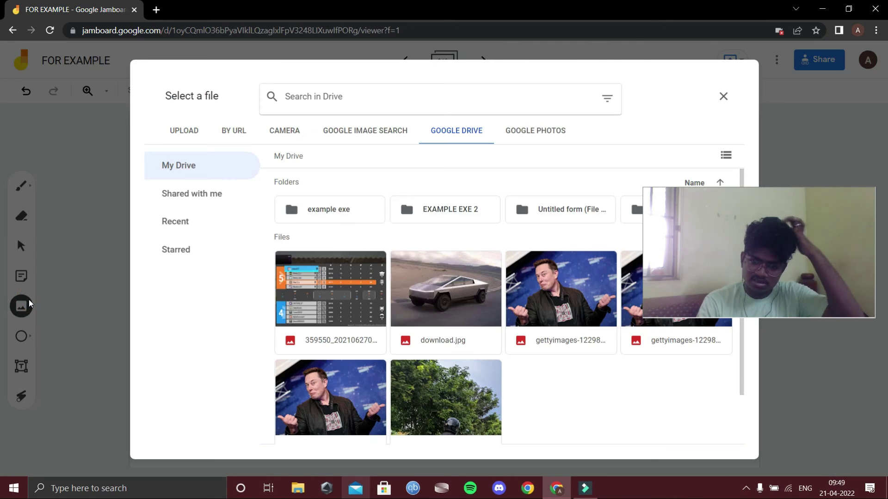
pyautogui.click(238, 131)
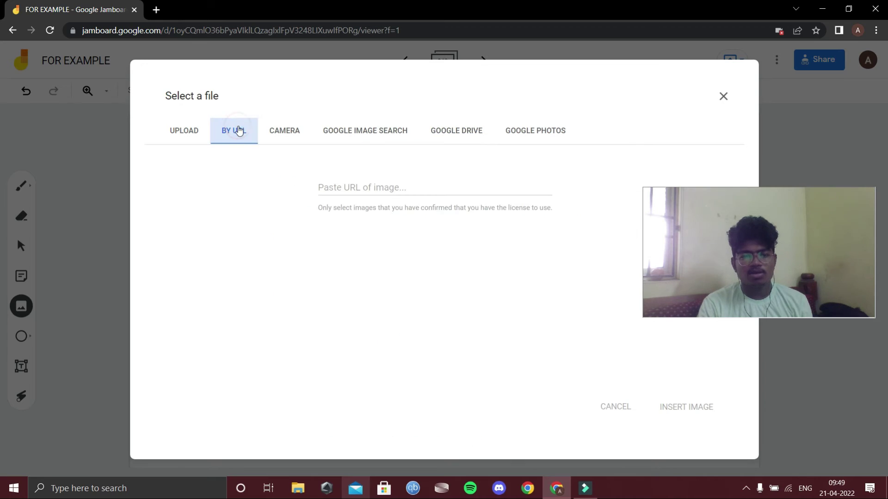
pyautogui.click(155, 10)
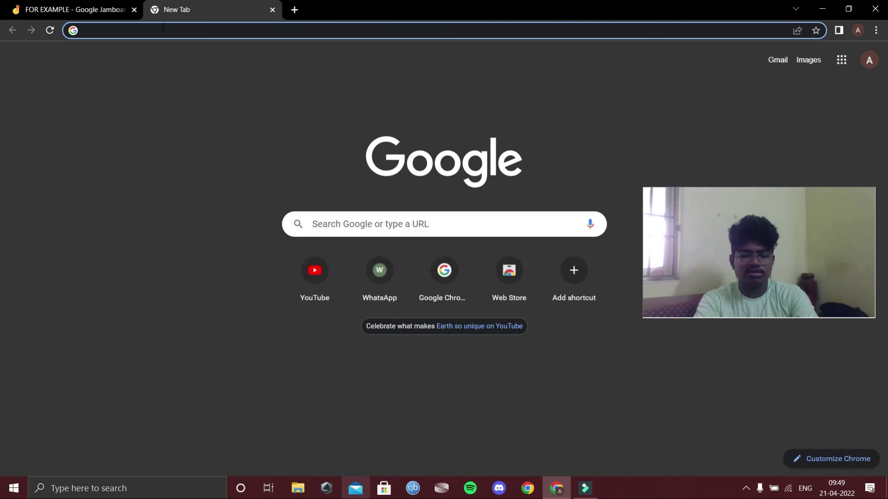
pyautogui.write('apple images')
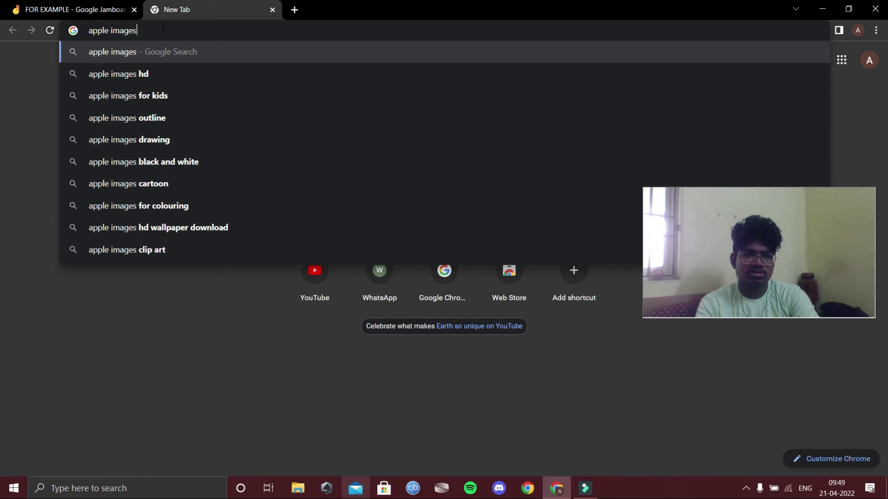
pyautogui.press('Return')
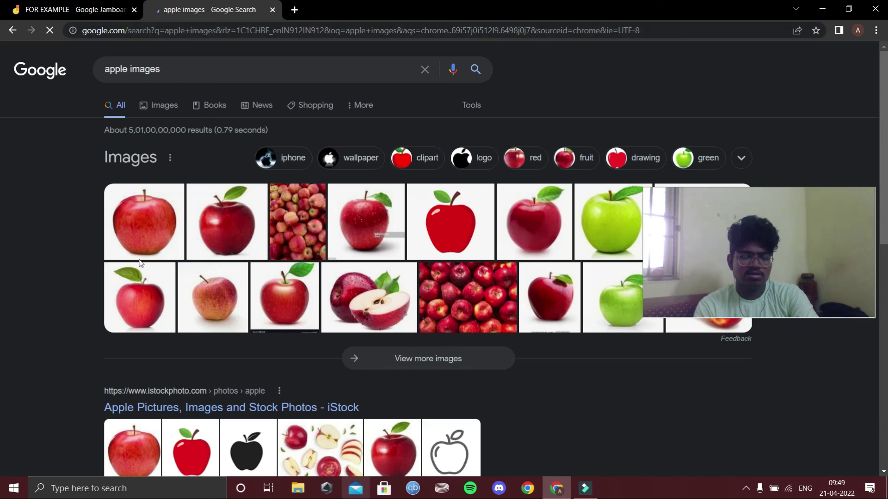
# - Open the first red apple result, copy its link address and paste it as the image URL in the jam
pyautogui.click(435, 162)
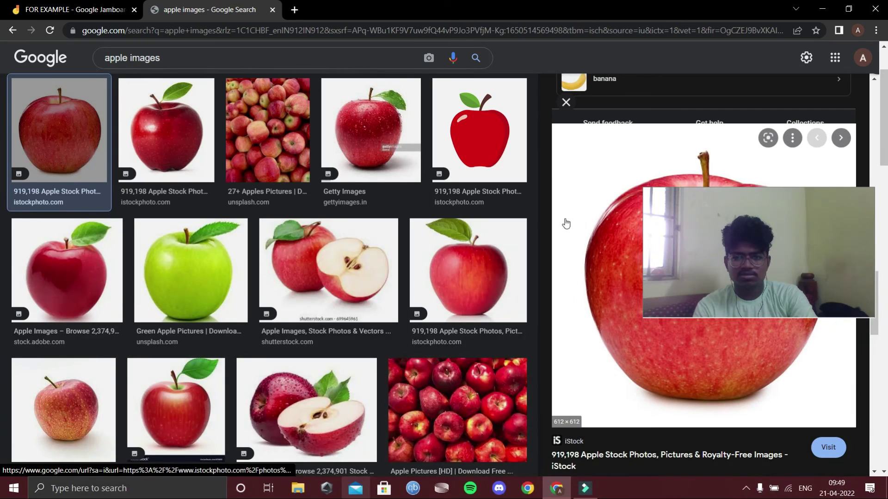
pyautogui.rightClick(594, 214)
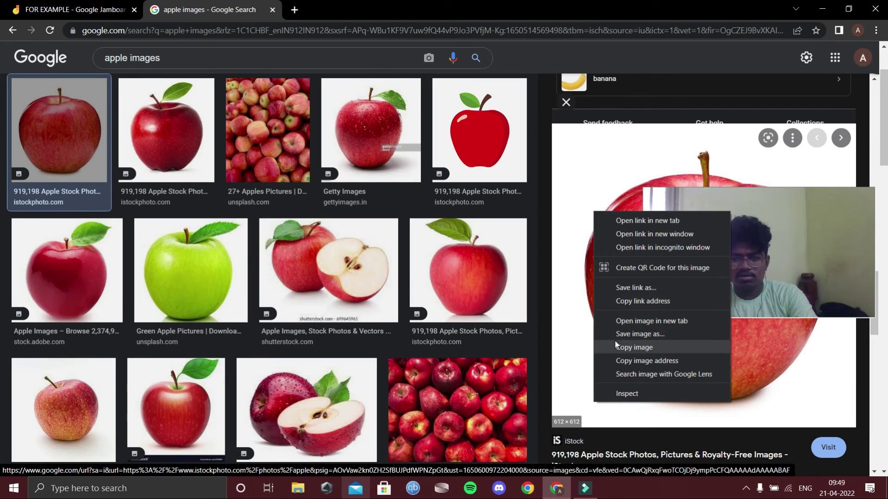
pyautogui.click(645, 301)
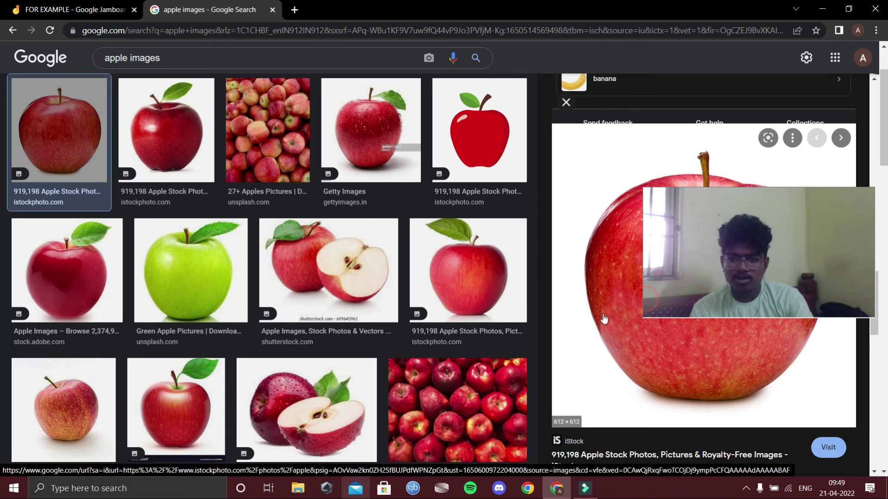
pyautogui.click(82, 5)
pyautogui.click(367, 185)
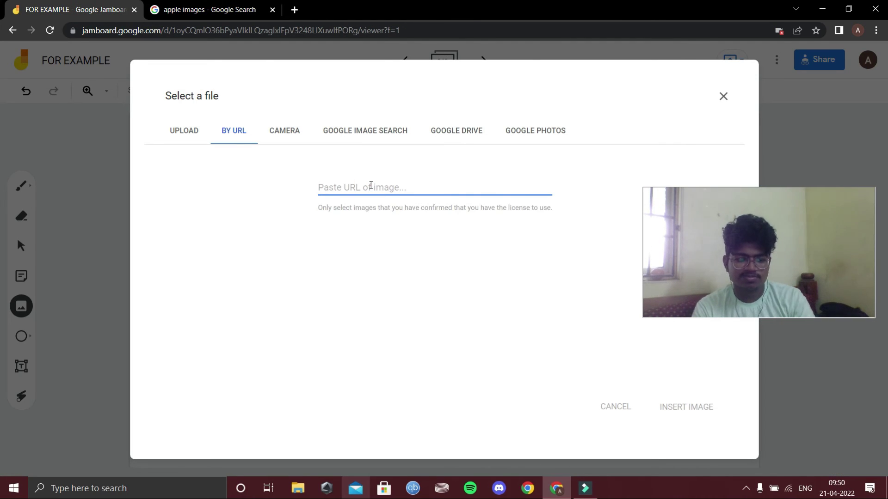
pyautogui.rightClick(371, 185)
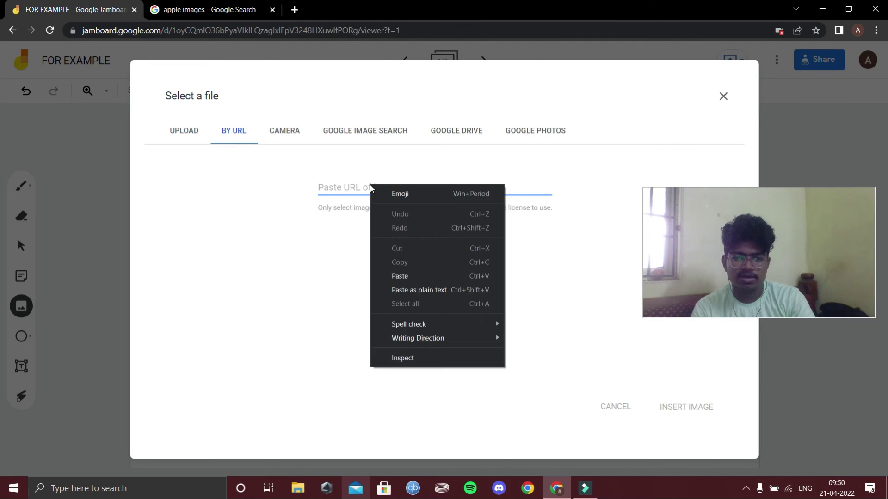
pyautogui.click(399, 274)
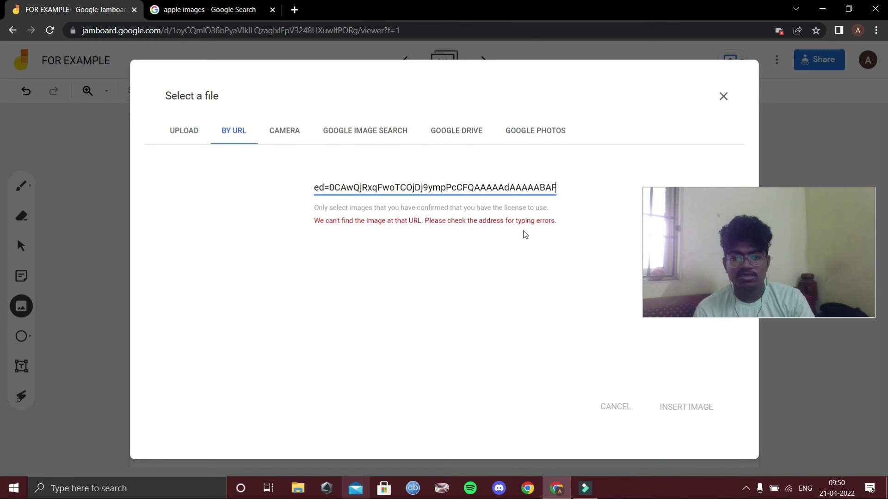
# - Clear the pasted apple link from the image URL field
pyautogui.press('BackSpace')
pyautogui.press('BackSpace')
pyautogui.press('BackSpace')
pyautogui.press('BackSpace')
pyautogui.press('BackSpace')
pyautogui.press('BackSpace')
pyautogui.press('BackSpace')
pyautogui.press('BackSpace')
pyautogui.press('BackSpace')
pyautogui.press('BackSpace')
pyautogui.press('BackSpace')
pyautogui.press('BackSpace')
pyautogui.press('BackSpace')
pyautogui.press('BackSpace')
pyautogui.press('BackSpace')
pyautogui.press('BackSpace')
pyautogui.press('BackSpace')
pyautogui.press('BackSpace')
pyautogui.press('BackSpace')
pyautogui.press('BackSpace')
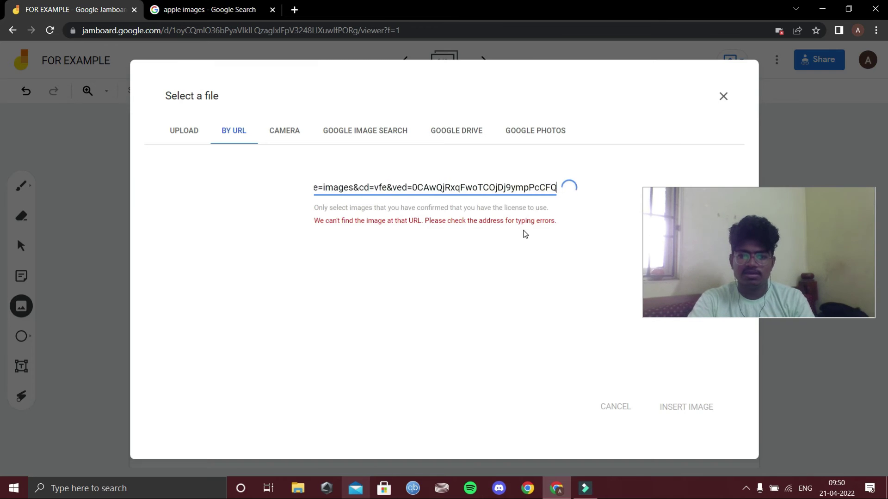
pyautogui.press('BackSpace')
pyautogui.press('BackSpace')
pyautogui.press('BackSpace')
pyautogui.press('BackSpace')
pyautogui.press('BackSpace')
pyautogui.press('BackSpace')
pyautogui.press('BackSpace')
pyautogui.press('BackSpace')
pyautogui.press('BackSpace')
pyautogui.press('BackSpace')
pyautogui.press('BackSpace')
pyautogui.press('BackSpace')
pyautogui.press('BackSpace')
pyautogui.press('BackSpace')
pyautogui.press('BackSpace')
pyautogui.press('BackSpace')
pyautogui.press('BackSpace')
pyautogui.press('BackSpace')
pyautogui.press('BackSpace')
pyautogui.press('BackSpace')
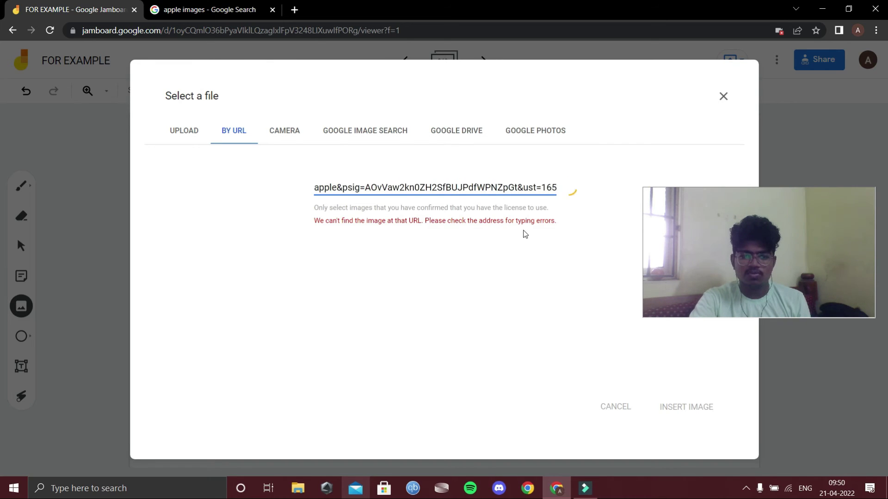
pyautogui.press('BackSpace')
pyautogui.press('BackSpace')
pyautogui.press('BackSpace')
pyautogui.press('BackSpace')
pyautogui.press('BackSpace')
pyautogui.press('BackSpace')
pyautogui.press('BackSpace')
pyautogui.press('BackSpace')
pyautogui.press('BackSpace')
pyautogui.press('BackSpace')
pyautogui.press('BackSpace')
pyautogui.press('BackSpace')
pyautogui.press('BackSpace')
pyautogui.press('BackSpace')
pyautogui.press('BackSpace')
pyautogui.press('BackSpace')
pyautogui.press('BackSpace')
pyautogui.press('BackSpace')
pyautogui.press('BackSpace')
pyautogui.press('BackSpace')
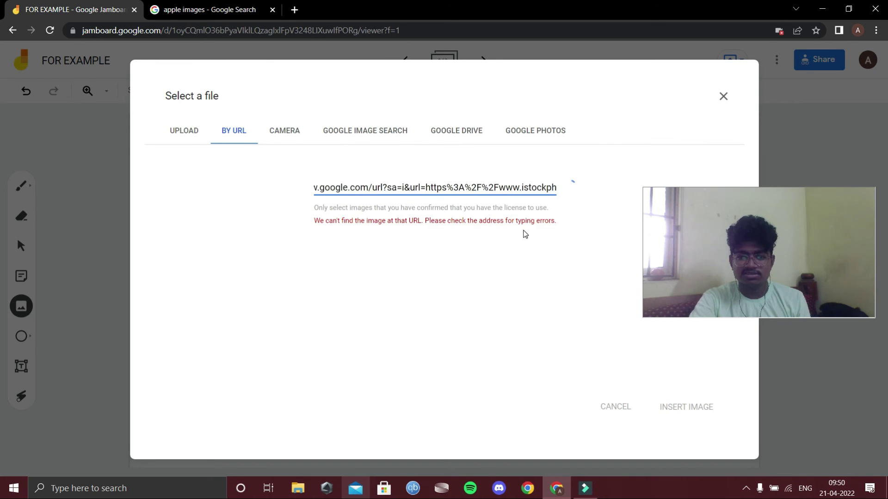
pyautogui.press('BackSpace')
pyautogui.press('BackSpace')
pyautogui.press('BackSpace')
pyautogui.press('BackSpace')
pyautogui.press('BackSpace')
pyautogui.press('BackSpace')
pyautogui.press('BackSpace')
pyautogui.press('BackSpace')
pyautogui.press('BackSpace')
pyautogui.press('BackSpace')
pyautogui.press('BackSpace')
pyautogui.press('BackSpace')
pyautogui.press('BackSpace')
pyautogui.press('BackSpace')
pyautogui.press('BackSpace')
pyautogui.press('BackSpace')
pyautogui.press('BackSpace')
pyautogui.press('BackSpace')
pyautogui.press('BackSpace')
pyautogui.press('BackSpace')
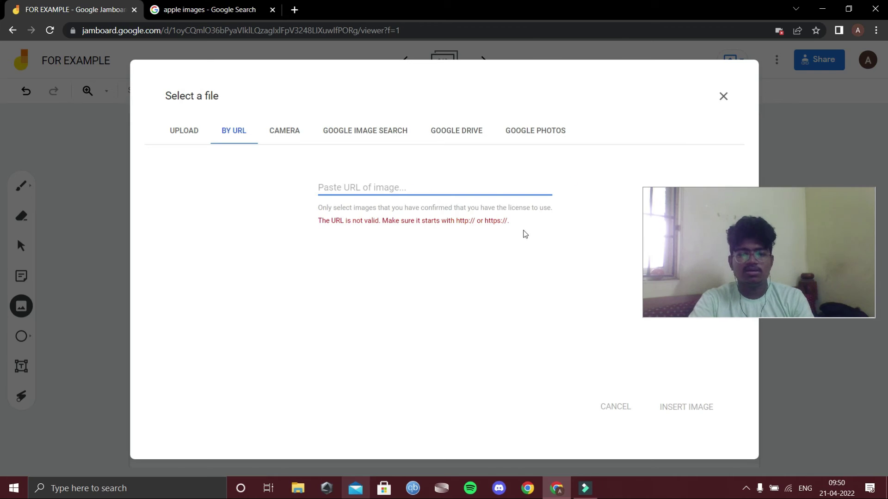
# - Copy the full web address of the apple image results page and paste it as the image URL in the jam
pyautogui.click(176, 7)
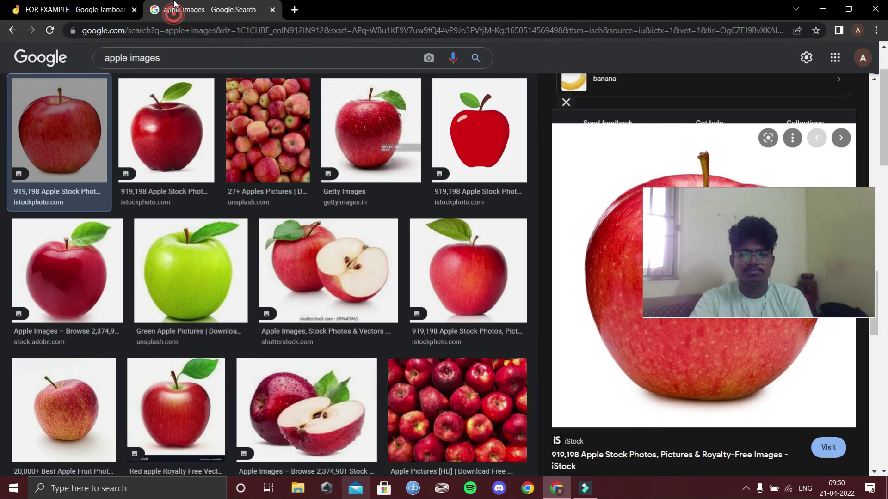
pyautogui.click(250, 33)
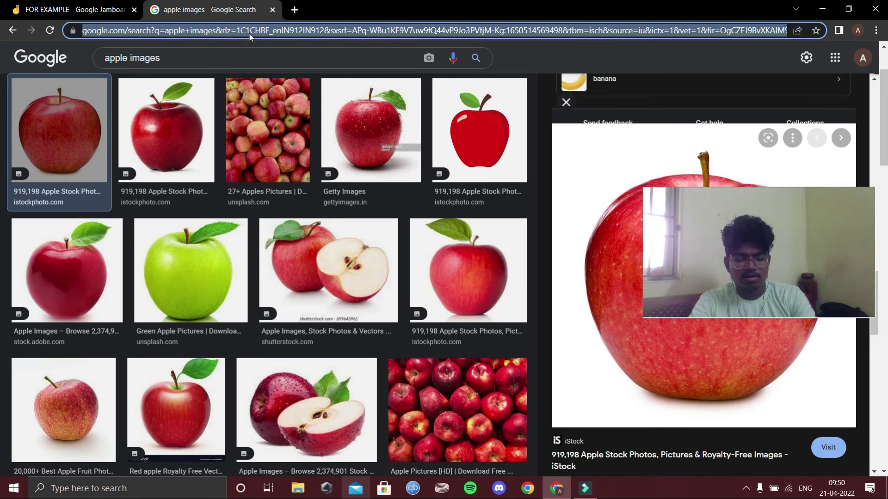
pyautogui.click(76, 9)
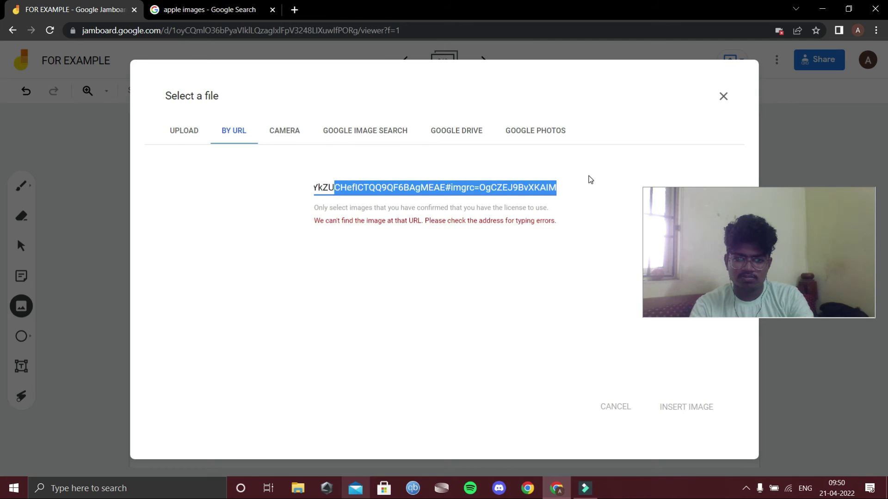
# - Select the entire pasted apple results address in the image URL field and delete it
pyautogui.hotkey('shift', 'Left')
pyautogui.hotkey('shift', 'Left')
pyautogui.hotkey('shift', 'Left')
pyautogui.hotkey('shift', 'Left')
pyautogui.hotkey('shift', 'Left')
pyautogui.hotkey('shift', 'Left')
pyautogui.hotkey('shift', 'Left')
pyautogui.hotkey('shift', 'Left')
pyautogui.hotkey('shift', 'Left')
pyautogui.hotkey('shift', 'Left')
pyautogui.hotkey('shift', 'Left')
pyautogui.hotkey('shift', 'Left')
pyautogui.hotkey('shift', 'Left')
pyautogui.hotkey('shift', 'Left')
pyautogui.hotkey('shift', 'Left')
pyautogui.hotkey('shift', 'Left')
pyautogui.hotkey('shift', 'Left')
pyautogui.hotkey('shift', 'Left')
pyautogui.hotkey('shift', 'Left')
pyautogui.hotkey('shift', 'Left')
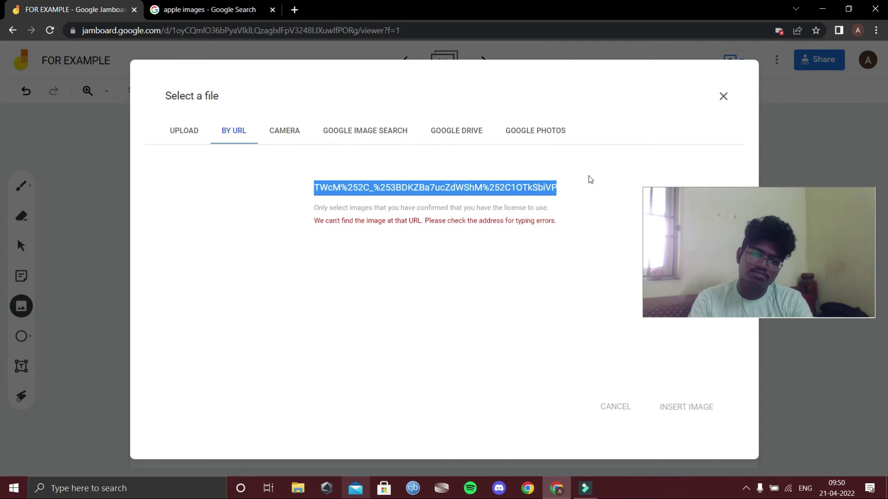
pyautogui.hotkey('shift', 'Left')
pyautogui.hotkey('shift', 'Left')
pyautogui.hotkey('shift', 'Left')
pyautogui.hotkey('shift', 'Left')
pyautogui.hotkey('shift', 'Left')
pyautogui.hotkey('shift', 'Left')
pyautogui.hotkey('shift', 'Left')
pyautogui.hotkey('shift', 'Left')
pyautogui.hotkey('shift', 'Left')
pyautogui.hotkey('shift', 'Left')
pyautogui.hotkey('shift', 'Left')
pyautogui.hotkey('shift', 'Left')
pyautogui.hotkey('shift', 'Left')
pyautogui.hotkey('shift', 'Left')
pyautogui.hotkey('shift', 'Left')
pyautogui.hotkey('shift', 'Left')
pyautogui.hotkey('shift', 'Left')
pyautogui.hotkey('shift', 'Left')
pyautogui.hotkey('shift', 'Left')
pyautogui.hotkey('shift', 'Left')
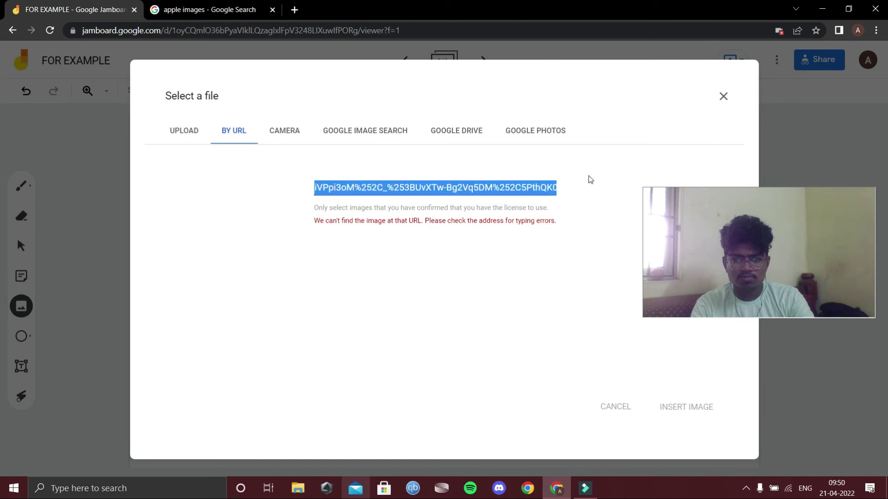
pyautogui.hotkey('shift', 'Left')
pyautogui.hotkey('shift', 'Left')
pyautogui.hotkey('shift', 'Left')
pyautogui.hotkey('shift', 'Left')
pyautogui.hotkey('shift', 'Left')
pyautogui.hotkey('shift', 'Left')
pyautogui.hotkey('shift', 'Left')
pyautogui.hotkey('shift', 'Left')
pyautogui.hotkey('shift', 'Left')
pyautogui.hotkey('shift', 'Left')
pyautogui.hotkey('shift', 'Left')
pyautogui.hotkey('shift', 'Left')
pyautogui.hotkey('shift', 'Left')
pyautogui.hotkey('shift', 'Left')
pyautogui.hotkey('shift', 'Left')
pyautogui.hotkey('shift', 'Left')
pyautogui.hotkey('shift', 'Left')
pyautogui.hotkey('shift', 'Left')
pyautogui.hotkey('shift', 'Left')
pyautogui.hotkey('shift', 'Left')
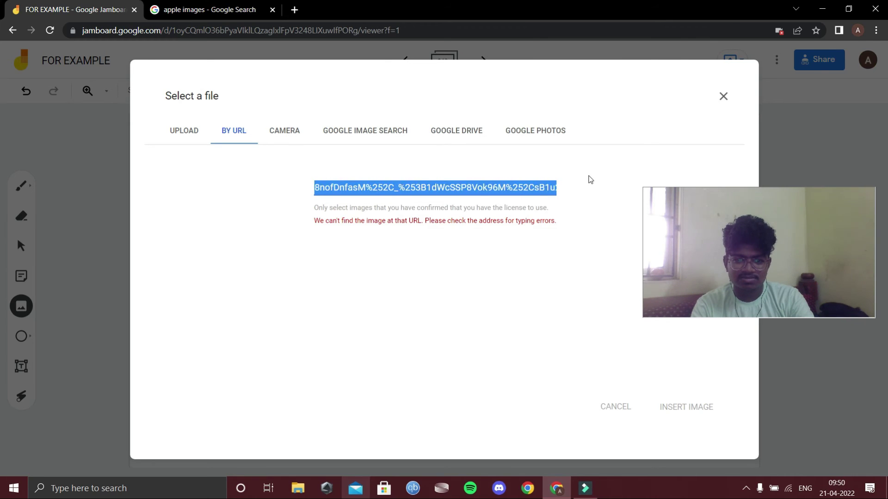
pyautogui.hotkey('shift', 'Left')
pyautogui.hotkey('shift', 'Left')
pyautogui.hotkey('shift', 'Left')
pyautogui.hotkey('shift', 'Left')
pyautogui.hotkey('shift', 'Left')
pyautogui.hotkey('shift', 'Left')
pyautogui.hotkey('shift', 'Left')
pyautogui.hotkey('shift', 'Left')
pyautogui.hotkey('shift', 'Left')
pyautogui.hotkey('shift', 'Left')
pyautogui.hotkey('shift', 'Left')
pyautogui.hotkey('shift', 'Left')
pyautogui.hotkey('shift', 'Left')
pyautogui.hotkey('shift', 'Left')
pyautogui.hotkey('shift', 'Left')
pyautogui.hotkey('shift', 'Left')
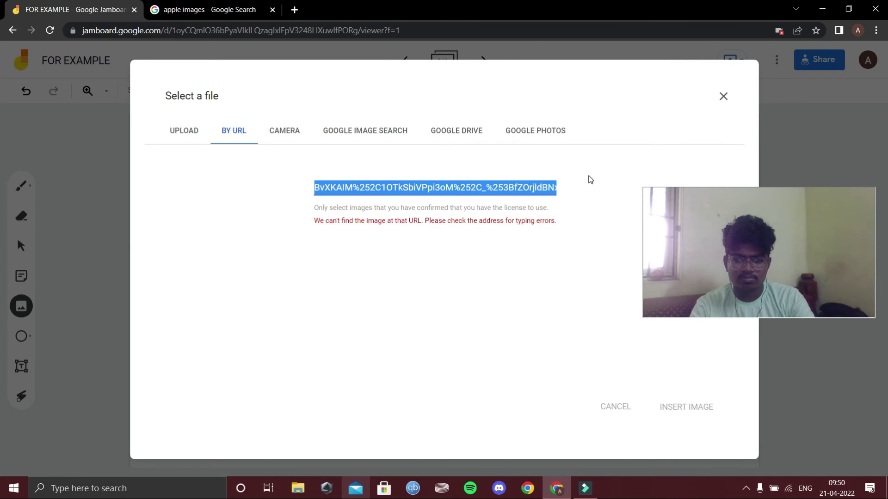
pyautogui.hotkey('ctrl', 'v')
pyautogui.hotkey('shift', 'Left')
pyautogui.hotkey('shift', 'Left')
pyautogui.hotkey('shift', 'Left')
pyautogui.hotkey('shift', 'Left')
pyautogui.hotkey('shift', 'Left')
pyautogui.hotkey('shift', 'Left')
pyautogui.hotkey('shift', 'Left')
pyautogui.hotkey('shift', 'Left')
pyautogui.hotkey('shift', 'Left')
pyautogui.hotkey('shift', 'Left')
pyautogui.hotkey('shift', 'Left')
pyautogui.hotkey('shift', 'Left')
pyautogui.hotkey('shift', 'Left')
pyautogui.hotkey('shift', 'Left')
pyautogui.hotkey('shift', 'Left')
pyautogui.hotkey('shift', 'Left')
pyautogui.hotkey('shift', 'Left')
pyautogui.hotkey('shift', 'Left')
pyautogui.hotkey('shift', 'Left')
pyautogui.hotkey('shift', 'Left')
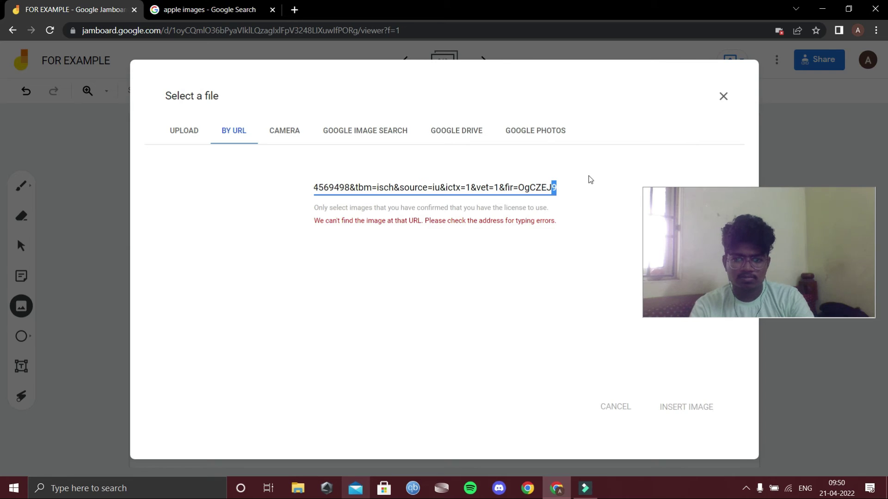
pyautogui.hotkey('shift', 'Left')
pyautogui.hotkey('shift', 'Left')
pyautogui.hotkey('shift', 'Left')
pyautogui.hotkey('shift', 'Left')
pyautogui.hotkey('shift', 'Left')
pyautogui.hotkey('shift', 'Left')
pyautogui.hotkey('shift', 'Left')
pyautogui.hotkey('shift', 'Left')
pyautogui.hotkey('shift', 'Left')
pyautogui.hotkey('shift', 'Left')
pyautogui.hotkey('shift', 'Left')
pyautogui.hotkey('shift', 'Left')
pyautogui.hotkey('shift', 'Left')
pyautogui.hotkey('shift', 'Left')
pyautogui.hotkey('shift', 'Left')
pyautogui.hotkey('shift', 'Left')
pyautogui.hotkey('shift', 'Left')
pyautogui.hotkey('shift', 'Left')
pyautogui.hotkey('shift', 'Left')
pyautogui.hotkey('shift', 'Left')
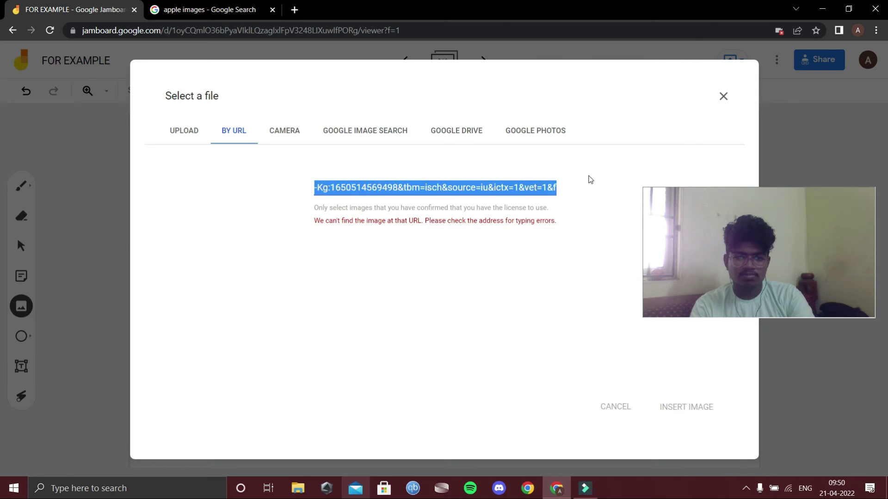
pyautogui.hotkey('shift', 'Left')
pyautogui.hotkey('shift', 'Left')
pyautogui.hotkey('shift', 'Left')
pyautogui.hotkey('shift', 'Left')
pyautogui.hotkey('shift', 'Left')
pyautogui.hotkey('shift', 'Left')
pyautogui.hotkey('shift', 'Left')
pyautogui.hotkey('shift', 'Left')
pyautogui.hotkey('shift', 'Left')
pyautogui.hotkey('shift', 'Left')
pyautogui.hotkey('shift', 'Left')
pyautogui.hotkey('shift', 'Left')
pyautogui.hotkey('shift', 'Left')
pyautogui.hotkey('shift', 'Left')
pyautogui.hotkey('shift', 'Left')
pyautogui.hotkey('shift', 'Left')
pyautogui.hotkey('shift', 'Left')
pyautogui.hotkey('shift', 'Left')
pyautogui.hotkey('shift', 'Left')
pyautogui.hotkey('shift', 'Left')
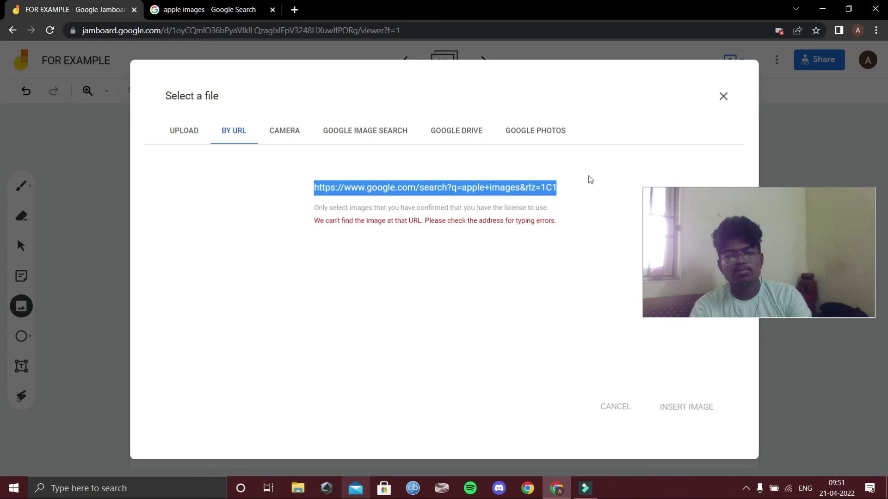
pyautogui.press('BackSpace')
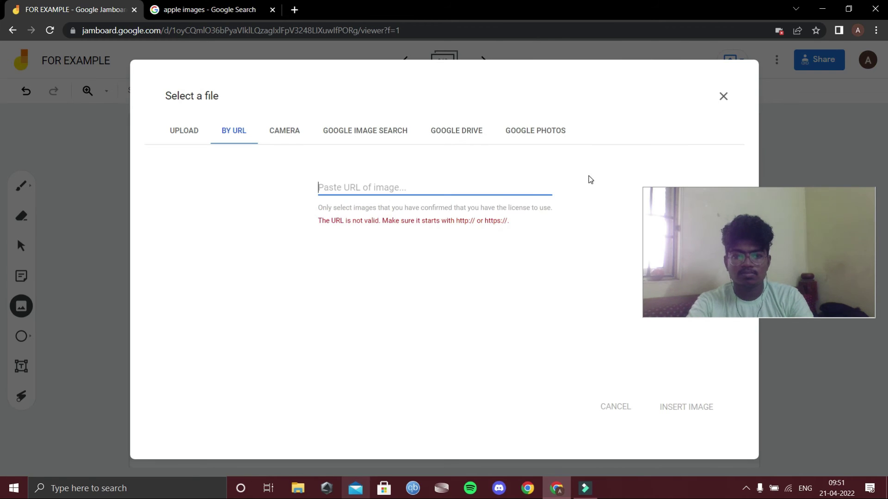
# - Search for "apple images" through Google Image Search and insert the photo of a red apple on a teal background
pyautogui.click(208, 10)
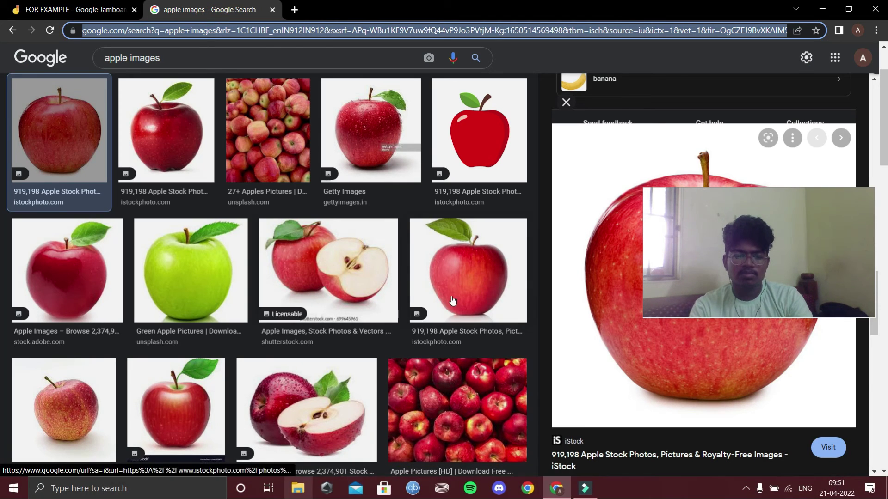
pyautogui.click(77, 9)
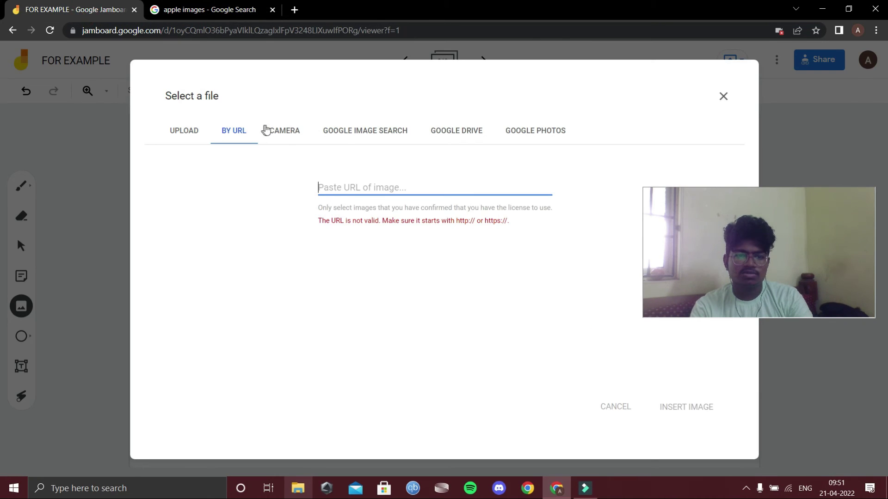
pyautogui.click(346, 134)
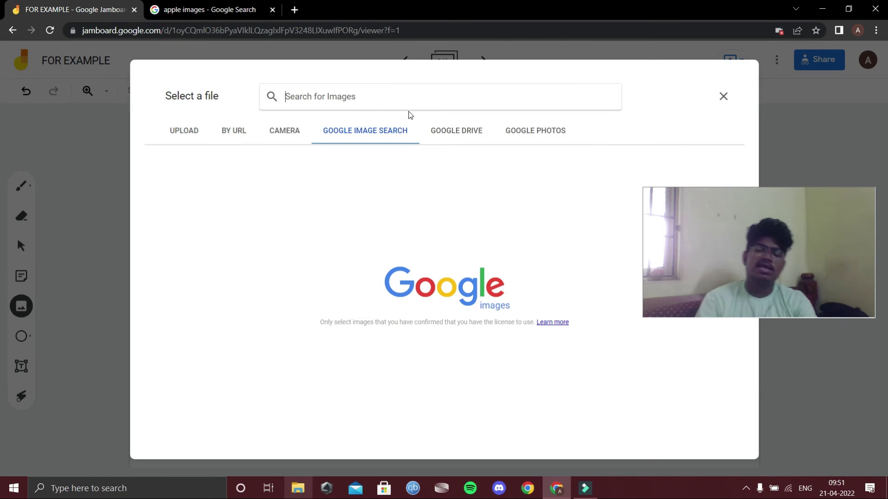
pyautogui.write('app')
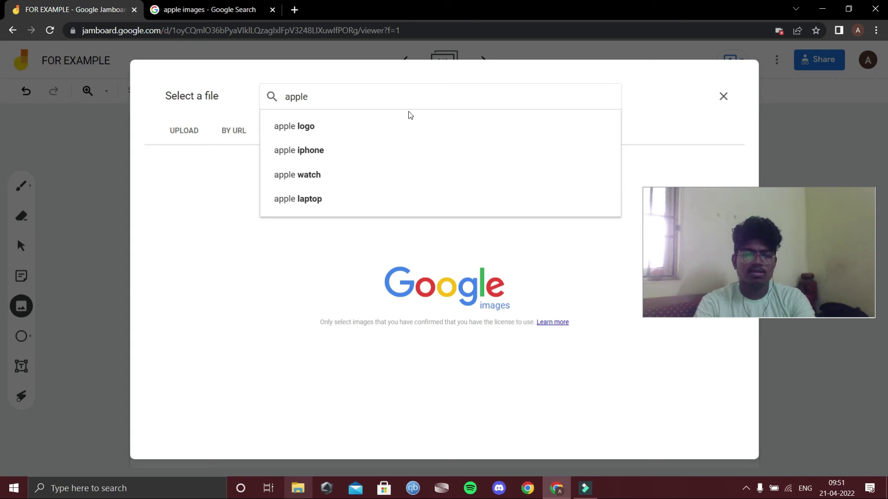
pyautogui.write('le ')
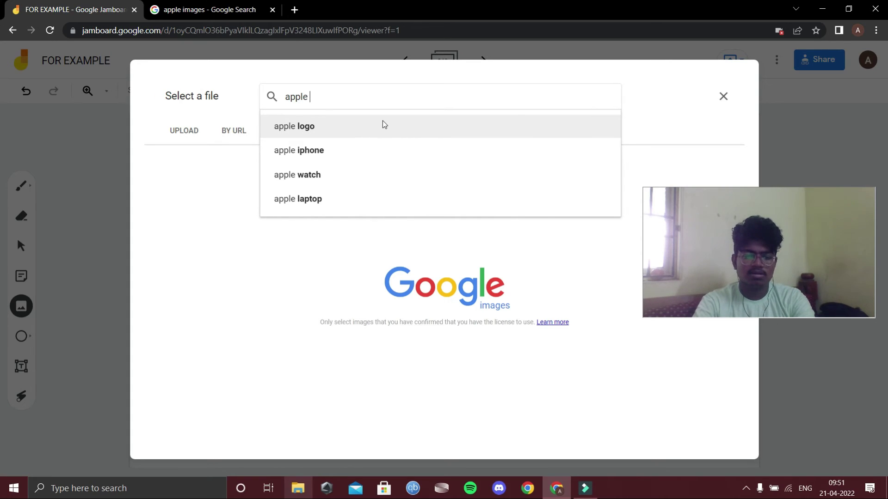
pyautogui.write('ima')
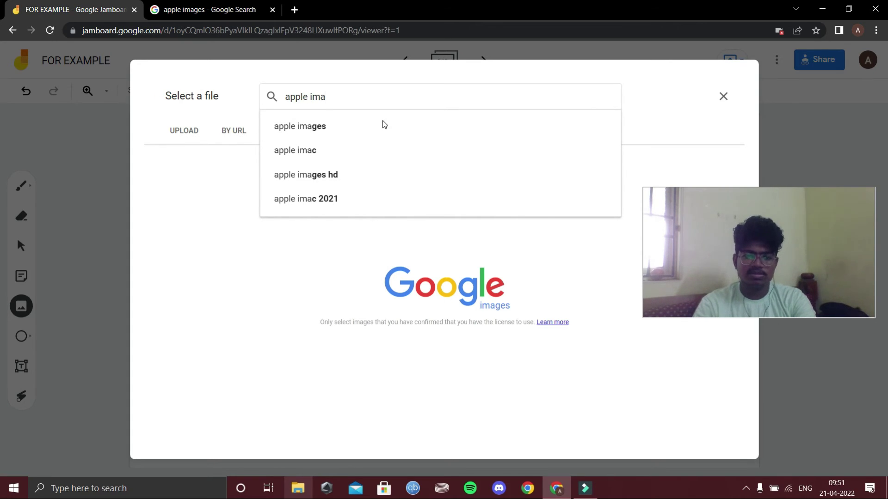
pyautogui.click(310, 133)
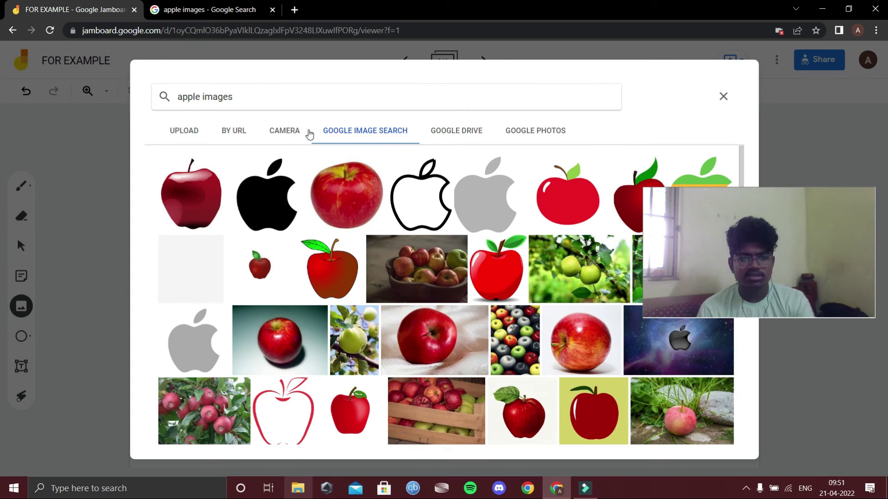
pyautogui.click(284, 336)
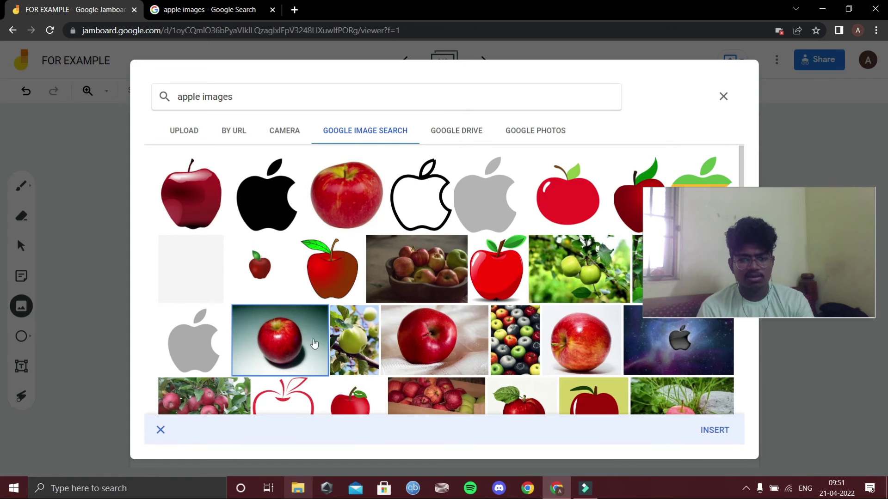
pyautogui.click(726, 431)
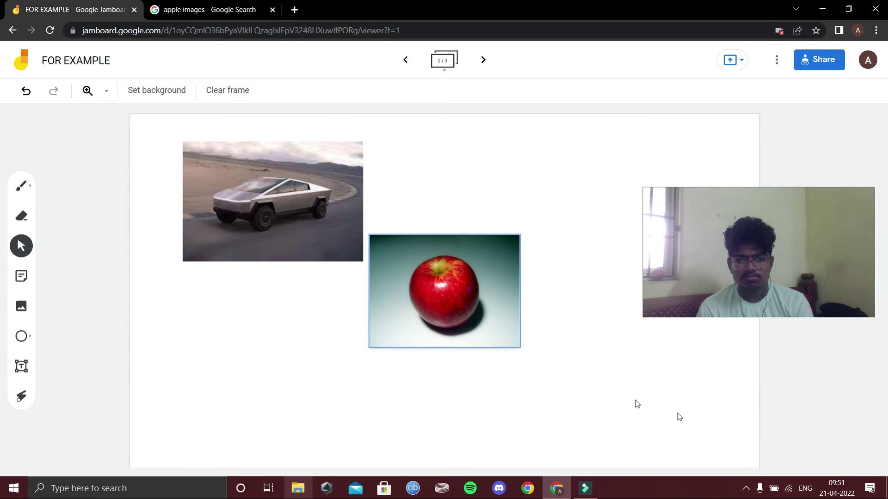
# - Enlarge the apple image, move it to the lower right area of the frame and deselect it
pyautogui.click(520, 348)
pyautogui.moveTo(520, 348); pyautogui.dragTo(614, 436)
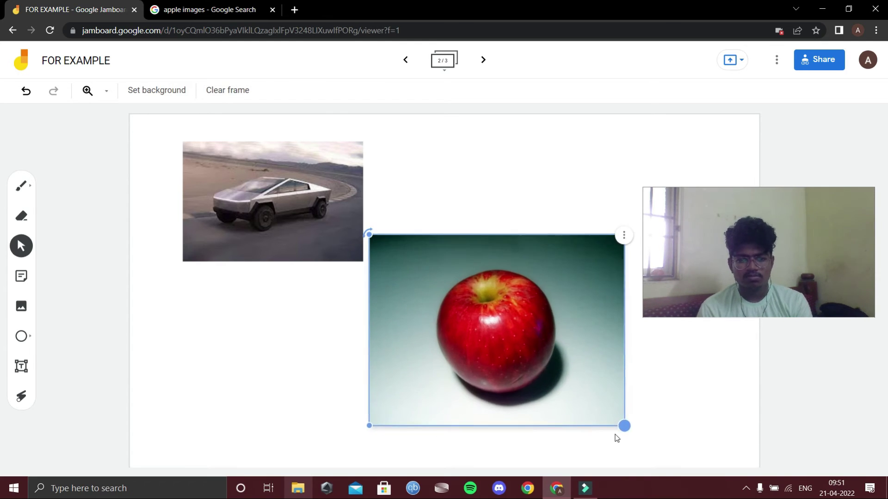
pyautogui.moveTo(467, 320); pyautogui.dragTo(527, 350)
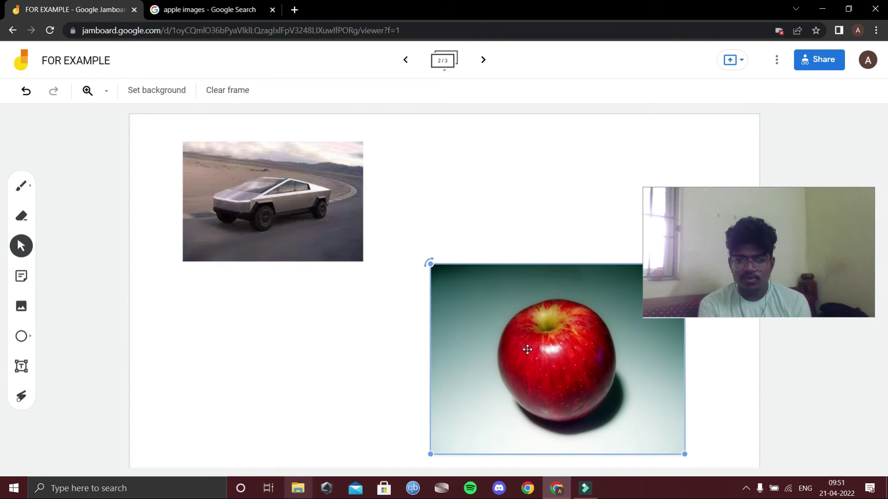
pyautogui.click(394, 332)
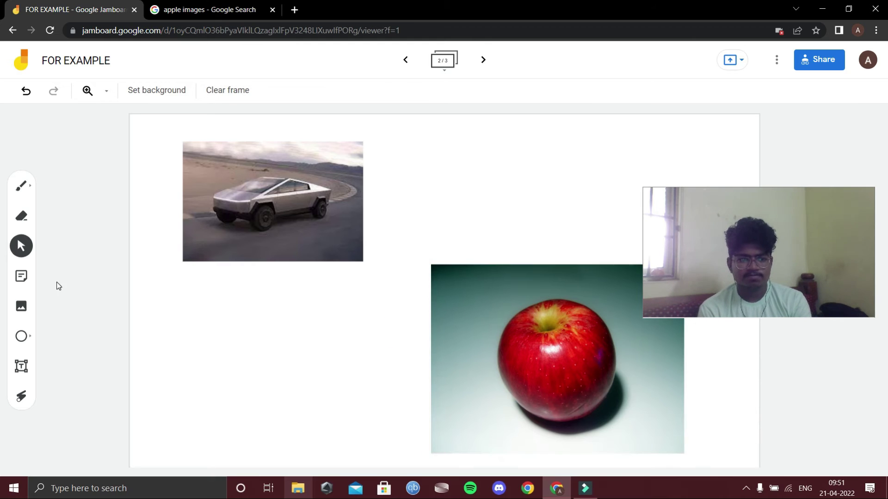
# - Look at the Google Drive and Google Photos image sources, including Albums, and close the file picker
pyautogui.click(20, 305)
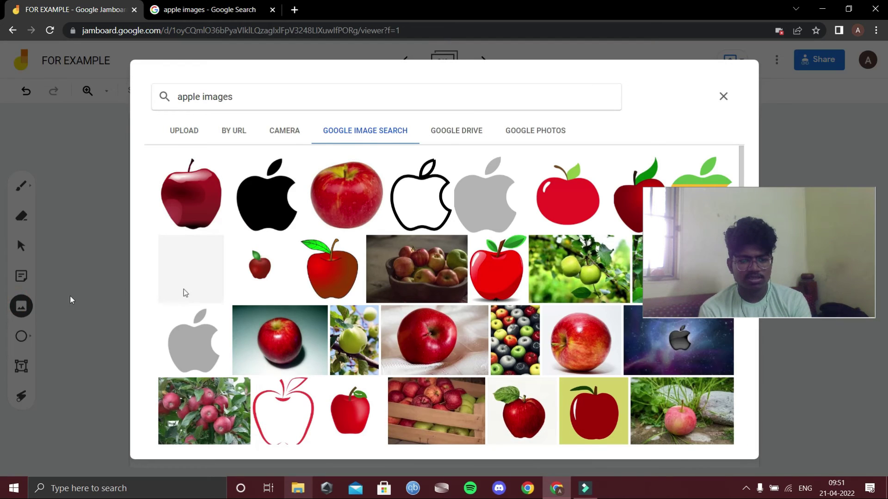
pyautogui.click(456, 130)
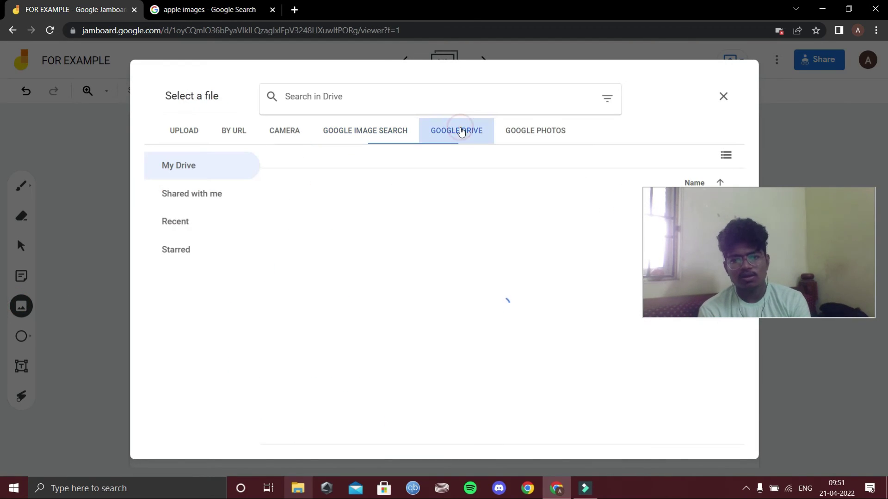
pyautogui.click(527, 130)
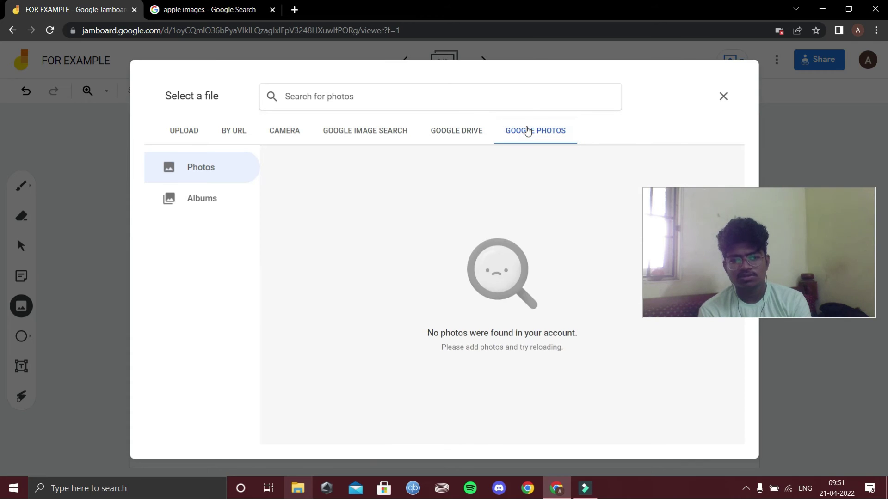
pyautogui.click(153, 199)
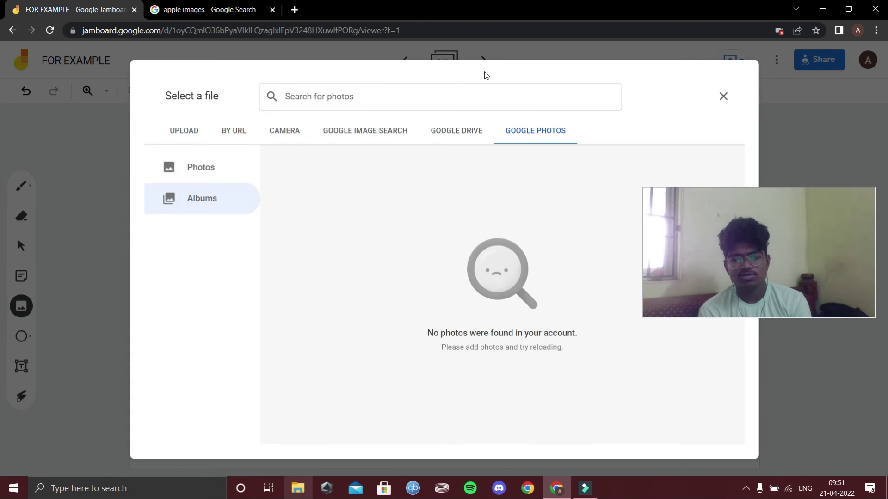
pyautogui.click(722, 96)
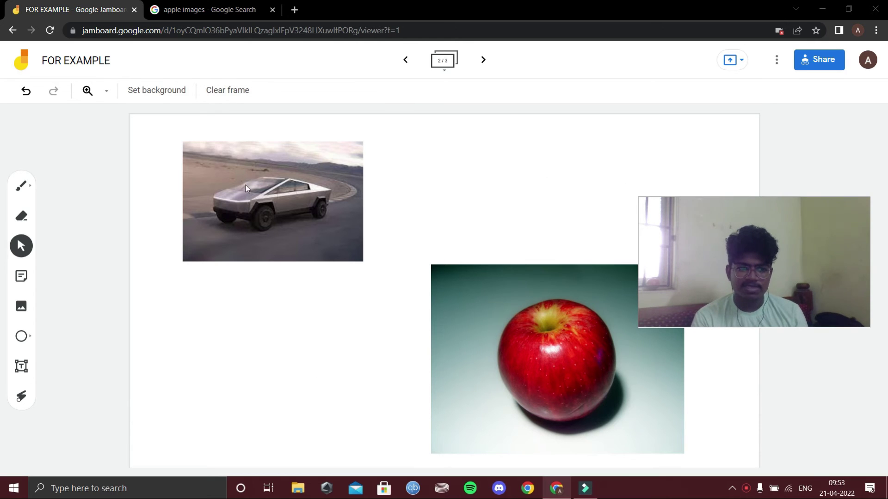
# - Clear the second frame of its car and apple images
pyautogui.click(218, 92)
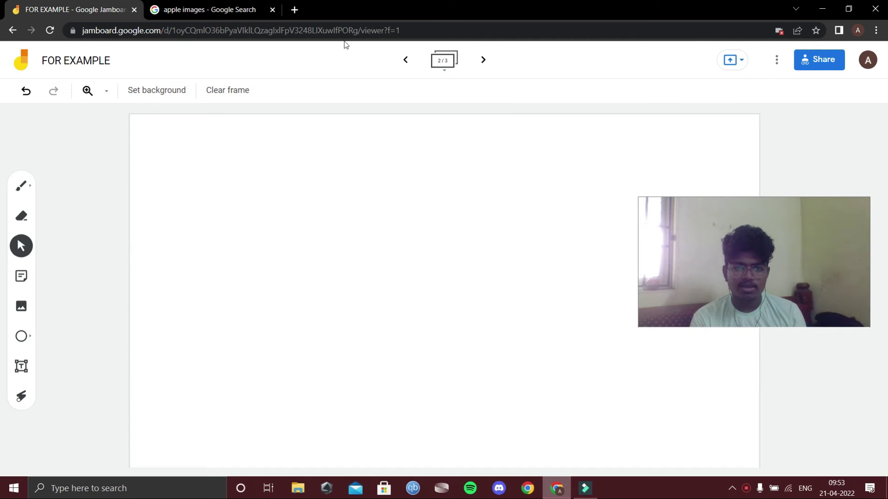
# - Point out the handwritten YES! and the sticky notes on the first frame with Laser strokes
pyautogui.click(405, 60)
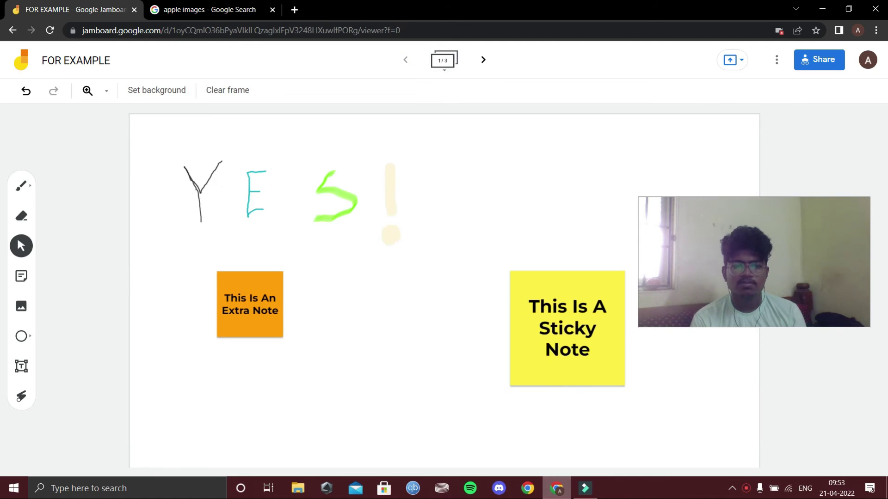
pyautogui.click(20, 396)
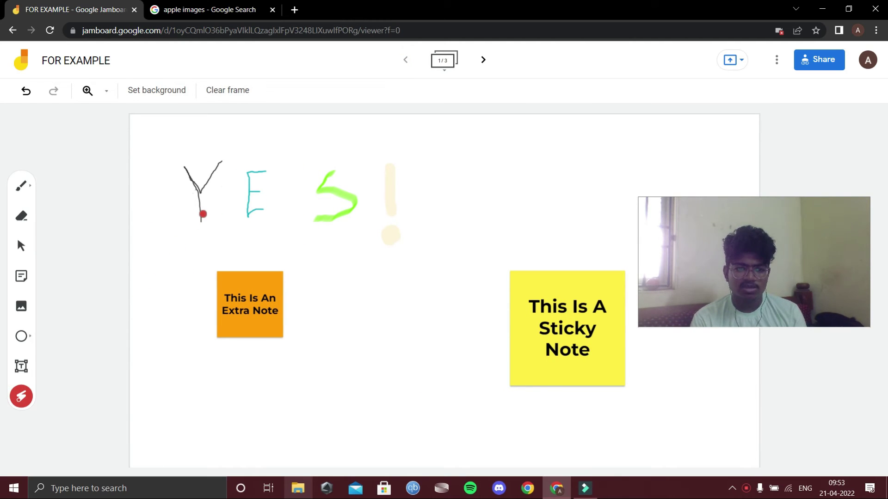
pyautogui.moveTo(272, 238)
pyautogui.mouseDown()
pyautogui.moveTo(179, 204)
pyautogui.moveTo(208, 165)
pyautogui.moveTo(252, 159)
pyautogui.mouseUp()
pyautogui.moveTo(358, 195)
pyautogui.mouseDown()
pyautogui.moveTo(291, 252)
pyautogui.moveTo(195, 240)
pyautogui.mouseUp()
pyautogui.moveTo(191, 180)
pyautogui.mouseDown()
pyautogui.moveTo(390, 162)
pyautogui.moveTo(421, 206)
pyautogui.moveTo(350, 245)
pyautogui.moveTo(206, 223)
pyautogui.moveTo(188, 180)
pyautogui.moveTo(258, 152)
pyautogui.moveTo(416, 204)
pyautogui.moveTo(417, 230)
pyautogui.mouseUp()
pyautogui.moveTo(357, 260)
pyautogui.mouseDown()
pyautogui.moveTo(147, 230)
pyautogui.moveTo(192, 145)
pyautogui.moveTo(218, 169)
pyautogui.moveTo(190, 219)
pyautogui.moveTo(150, 167)
pyautogui.moveTo(160, 203)
pyautogui.moveTo(180, 158)
pyautogui.moveTo(208, 210)
pyautogui.moveTo(153, 194)
pyautogui.moveTo(154, 148)
pyautogui.moveTo(262, 138)
pyautogui.moveTo(264, 234)
pyautogui.moveTo(231, 208)
pyautogui.moveTo(439, 250)
pyautogui.mouseUp()
pyautogui.moveTo(311, 311)
pyautogui.mouseDown()
pyautogui.moveTo(257, 337)
pyautogui.moveTo(273, 326)
pyautogui.moveTo(487, 336)
pyautogui.moveTo(573, 384)
pyautogui.moveTo(515, 267)
pyautogui.moveTo(599, 308)
pyautogui.moveTo(523, 254)
pyautogui.moveTo(533, 368)
pyautogui.moveTo(588, 390)
pyautogui.moveTo(555, 290)
pyautogui.moveTo(550, 296)
pyautogui.mouseUp()
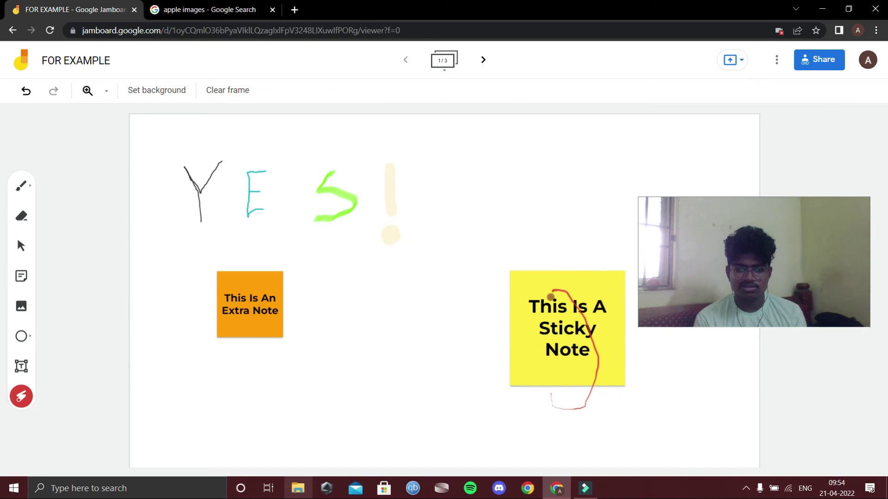
pyautogui.moveTo(315, 371); pyautogui.dragTo(315, 365)
pyautogui.moveTo(435, 371)
pyautogui.mouseDown()
pyautogui.moveTo(502, 283)
pyautogui.moveTo(618, 362)
pyautogui.moveTo(604, 303)
pyautogui.moveTo(588, 301)
pyautogui.mouseUp()
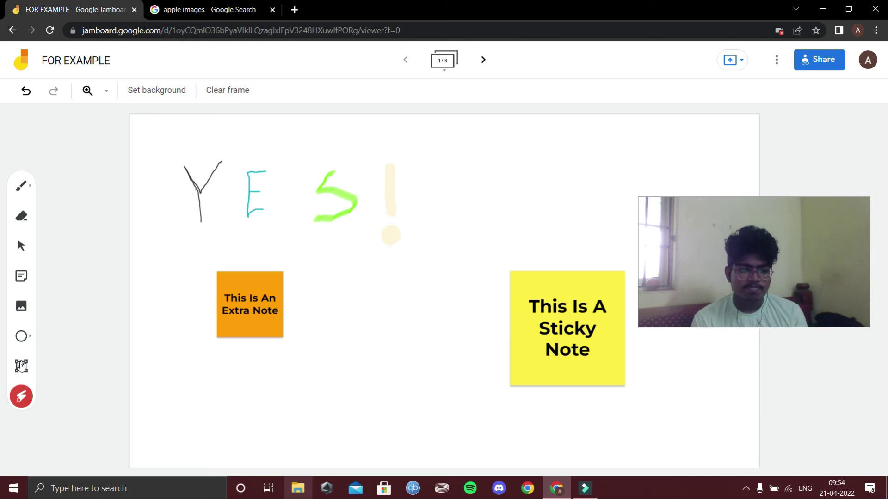
# - Add a text box reading "This Is An Example Text" in the upper left area of the second frame
pyautogui.click(478, 63)
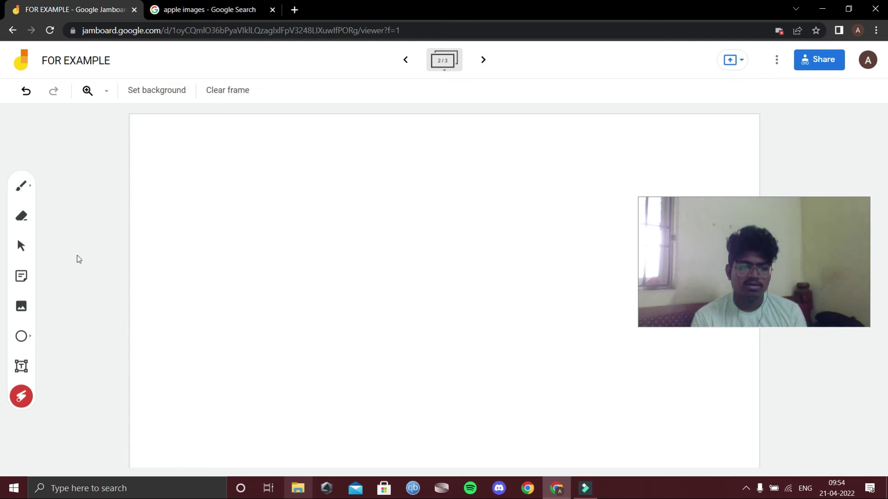
pyautogui.click(21, 372)
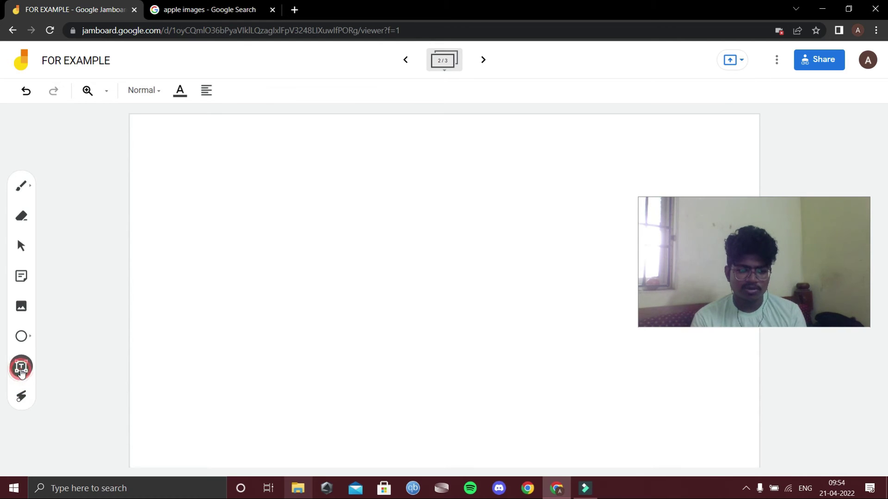
pyautogui.click(198, 154)
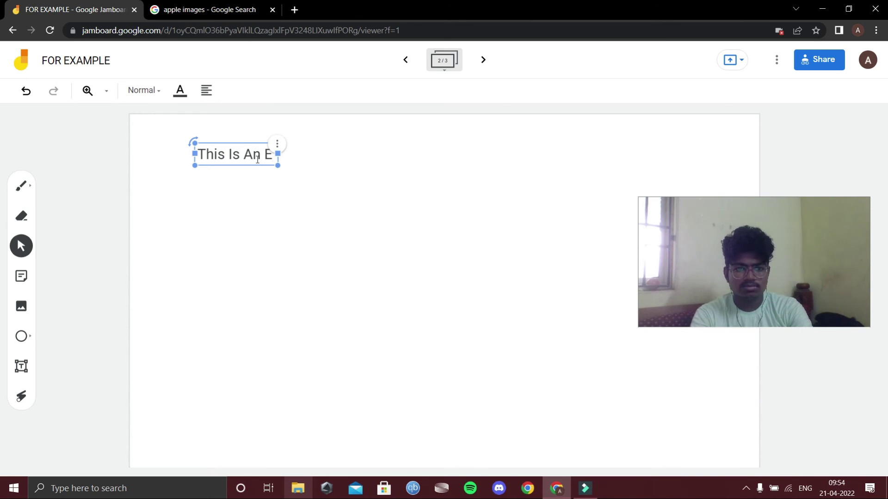
pyautogui.write('xample')
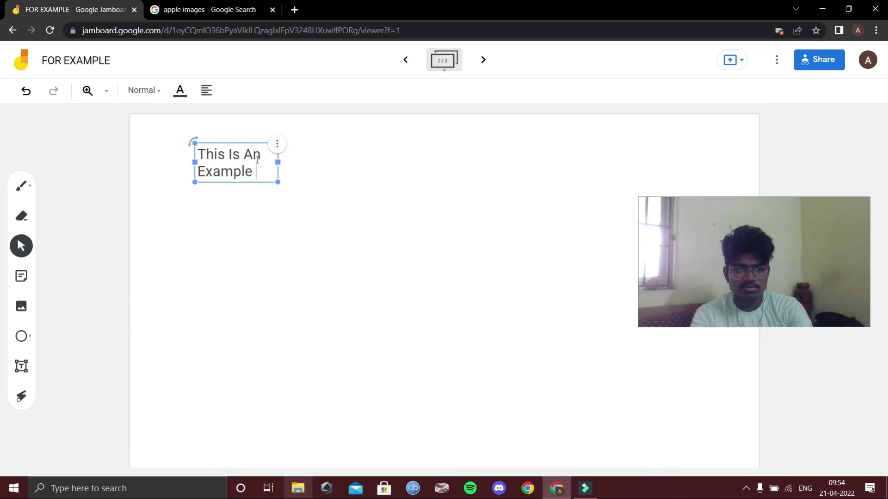
pyautogui.write(' Text')
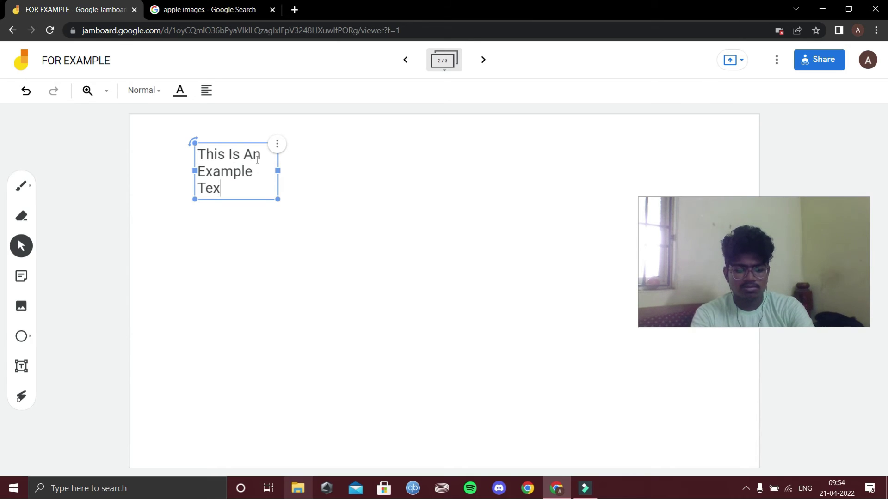
# - Enlarge the example text box, widen it so the text fits on one line, and move it down the frame
pyautogui.click(153, 90)
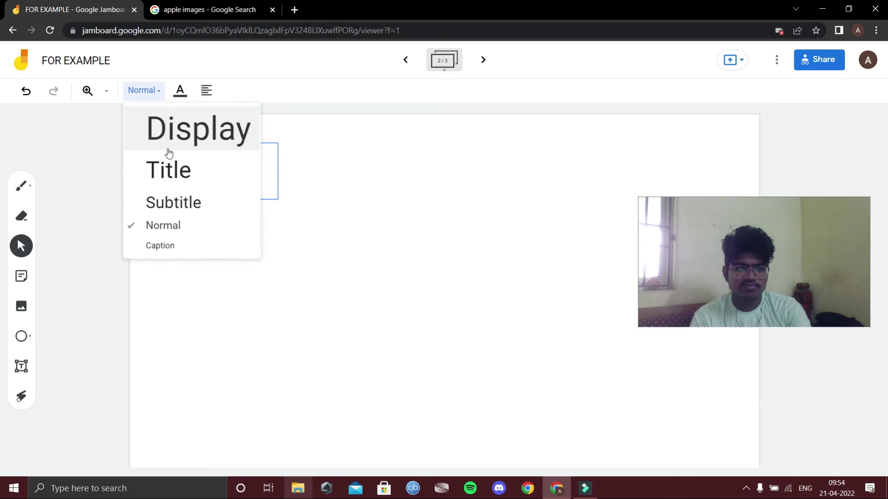
pyautogui.click(109, 140)
pyautogui.click(219, 152)
pyautogui.click(219, 152)
pyautogui.click(275, 199)
pyautogui.moveTo(278, 199); pyautogui.dragTo(472, 329)
pyautogui.moveTo(473, 236); pyautogui.dragTo(753, 180)
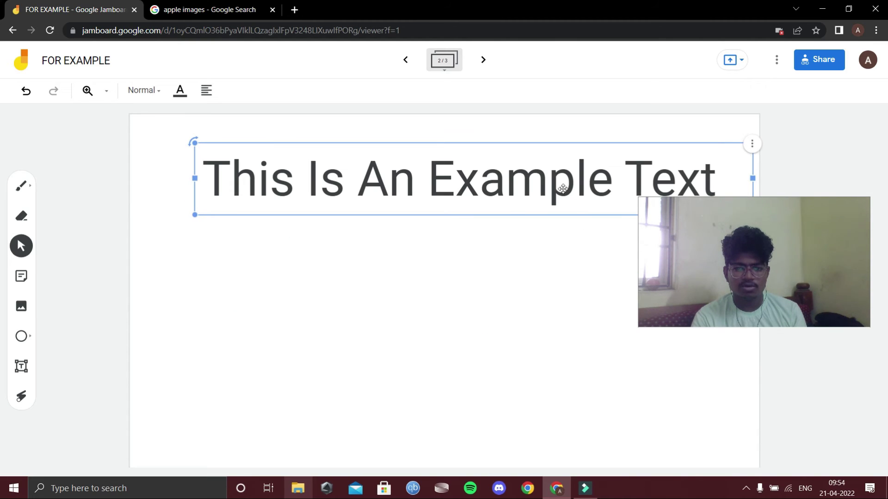
pyautogui.moveTo(502, 211); pyautogui.dragTo(473, 287)
# - Set the example text to the Display style and move it back up to the upper part of the frame
pyautogui.click(144, 90)
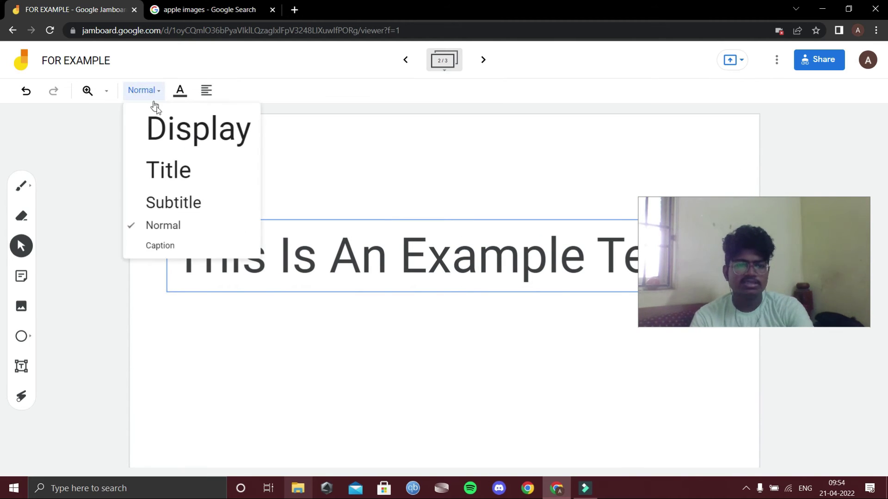
pyautogui.click(161, 122)
pyautogui.moveTo(430, 255); pyautogui.dragTo(360, 173)
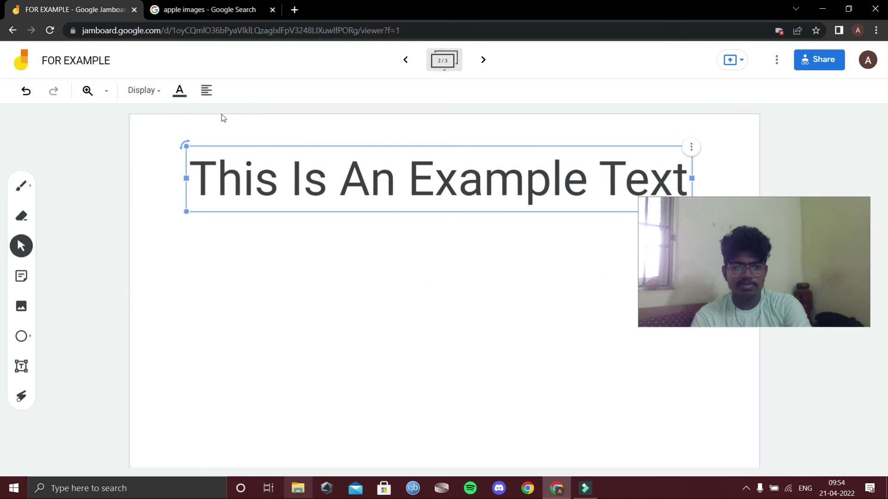
# - Try the Title, Subtitle, Normal and Caption styles on the example text, return it to Title and deselect it
pyautogui.click(148, 92)
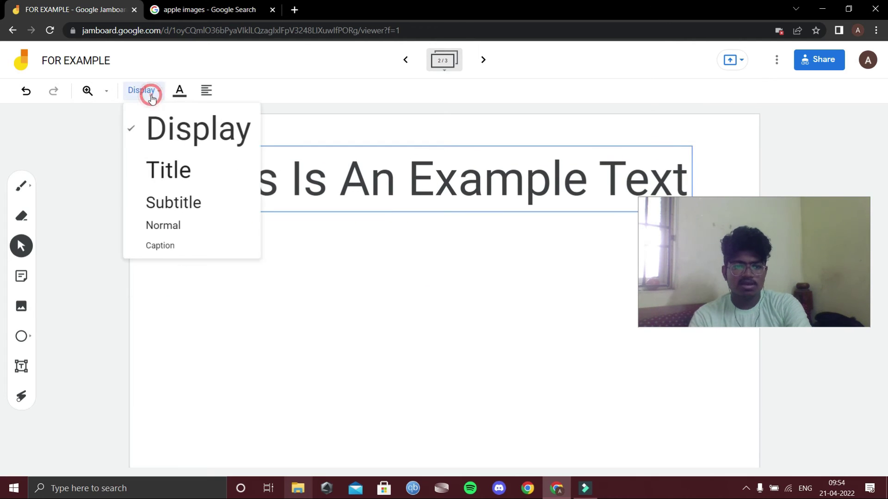
pyautogui.click(178, 161)
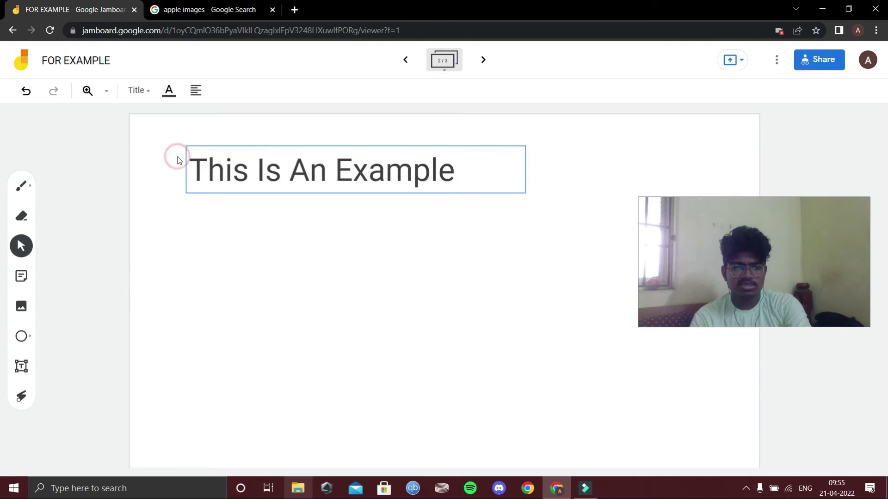
pyautogui.click(149, 92)
pyautogui.click(178, 202)
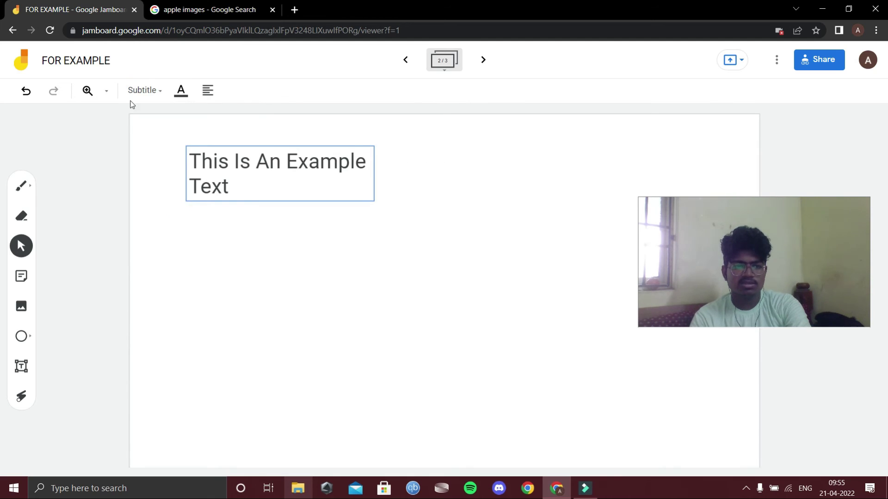
pyautogui.click(140, 91)
pyautogui.click(161, 219)
pyautogui.click(147, 93)
pyautogui.click(165, 244)
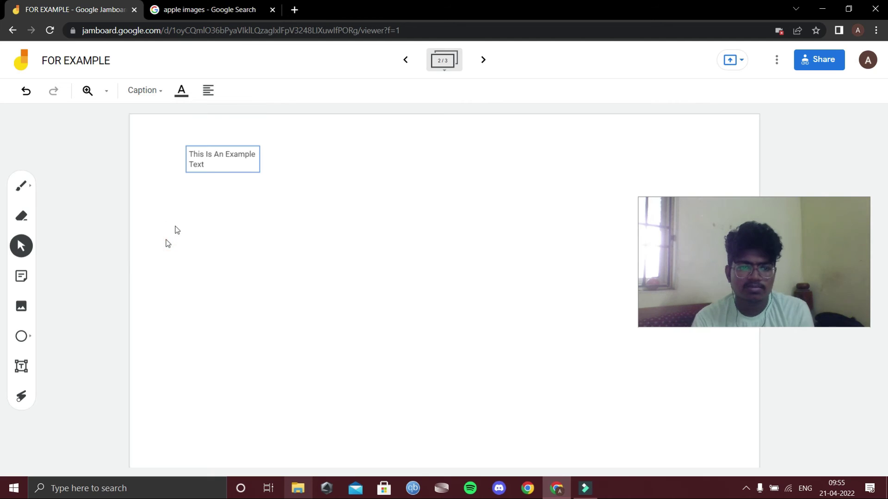
pyautogui.click(162, 90)
pyautogui.click(170, 152)
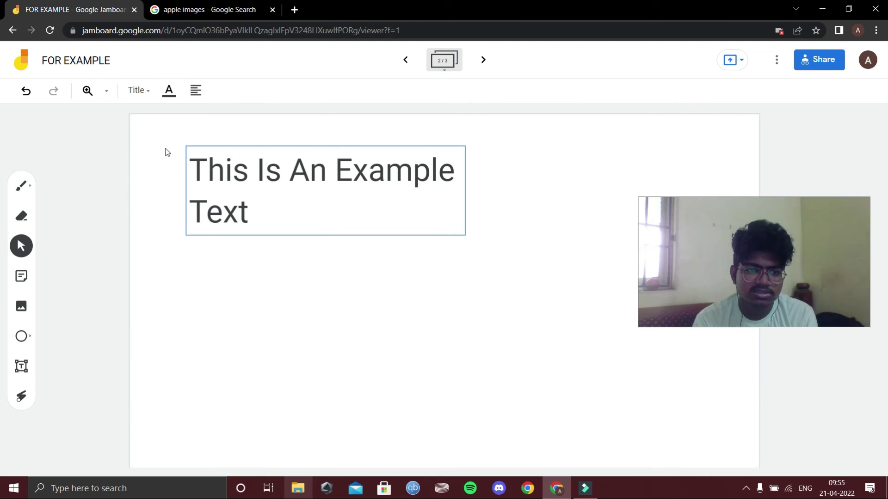
pyautogui.press('Escape')
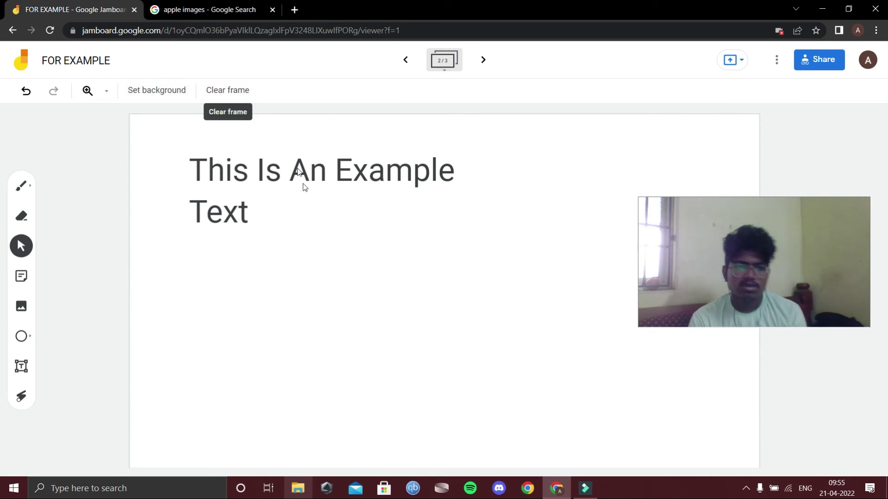
# - Try teal, yellow, red, green and white on the example text and settle on green
pyautogui.click(304, 209)
pyautogui.click(170, 92)
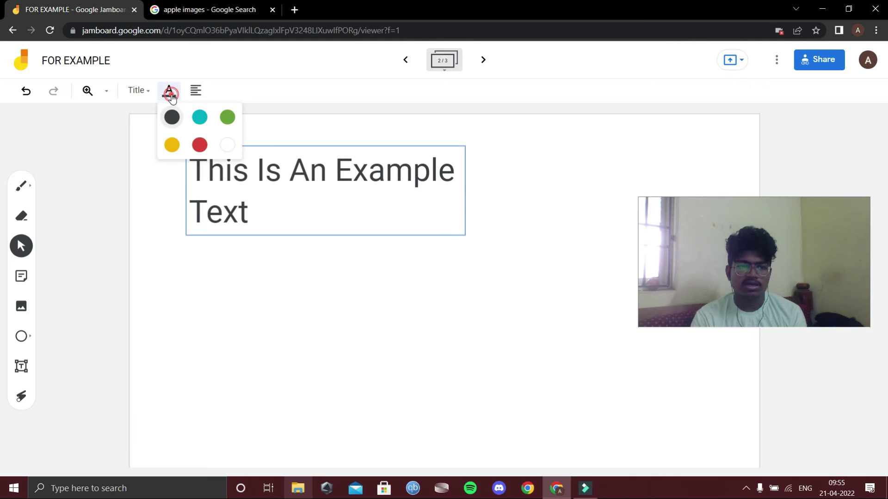
pyautogui.click(199, 117)
pyautogui.click(170, 92)
pyautogui.click(172, 144)
pyautogui.click(169, 91)
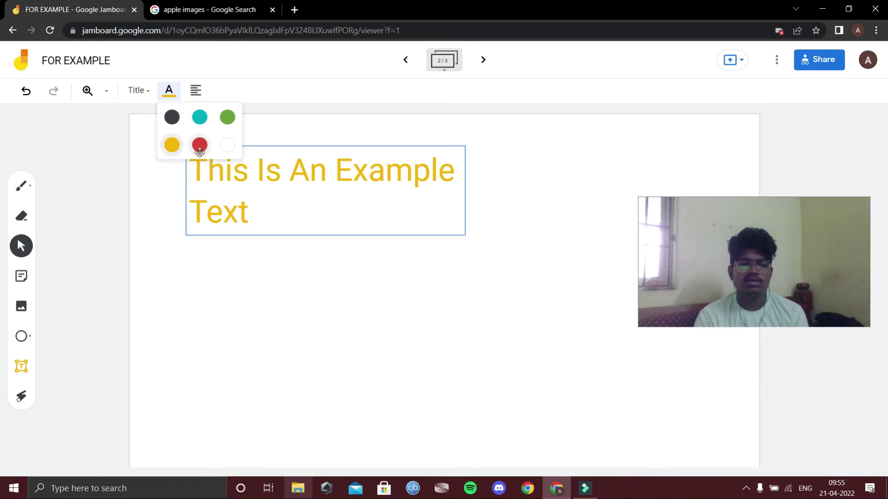
pyautogui.click(201, 145)
pyautogui.click(174, 94)
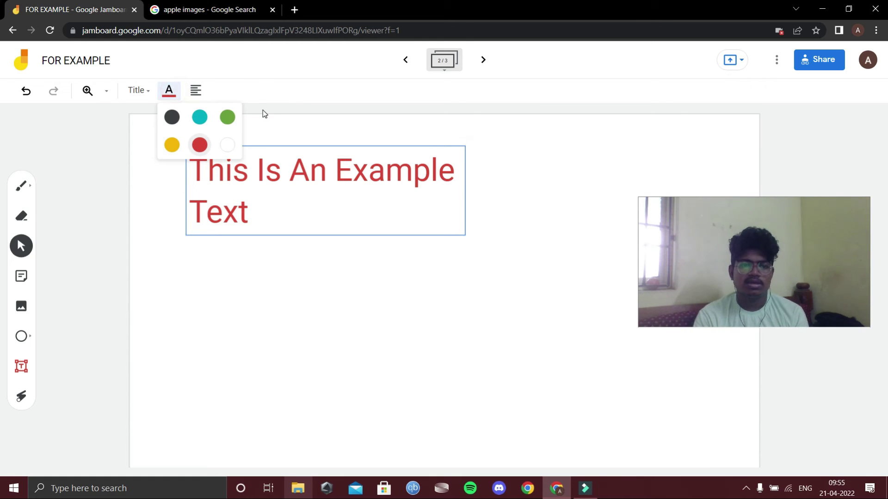
pyautogui.click(231, 122)
pyautogui.click(170, 93)
pyautogui.click(228, 144)
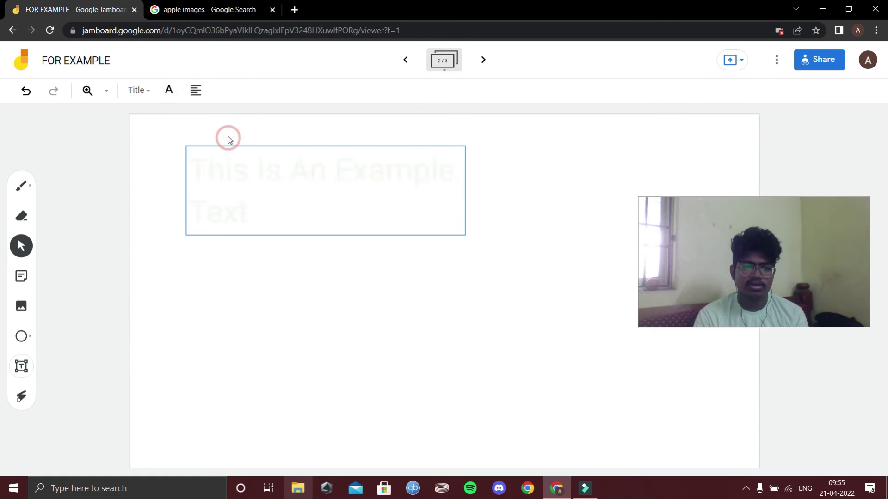
pyautogui.click(172, 86)
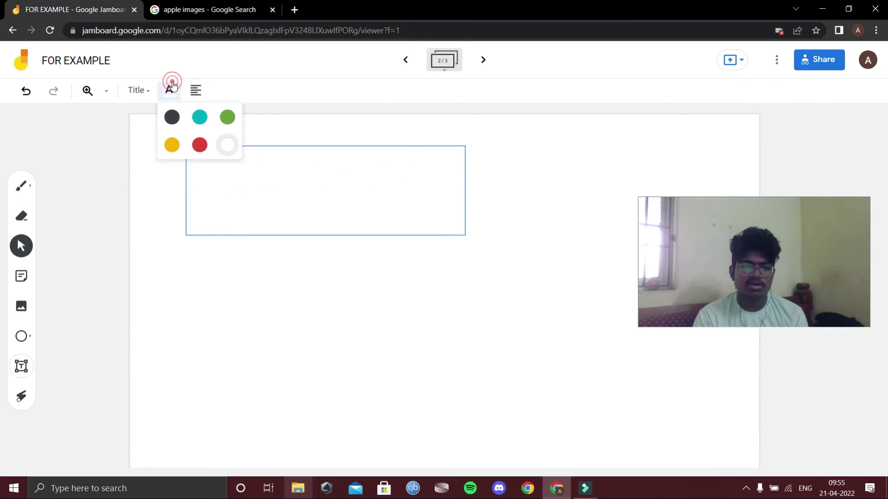
pyautogui.click(229, 115)
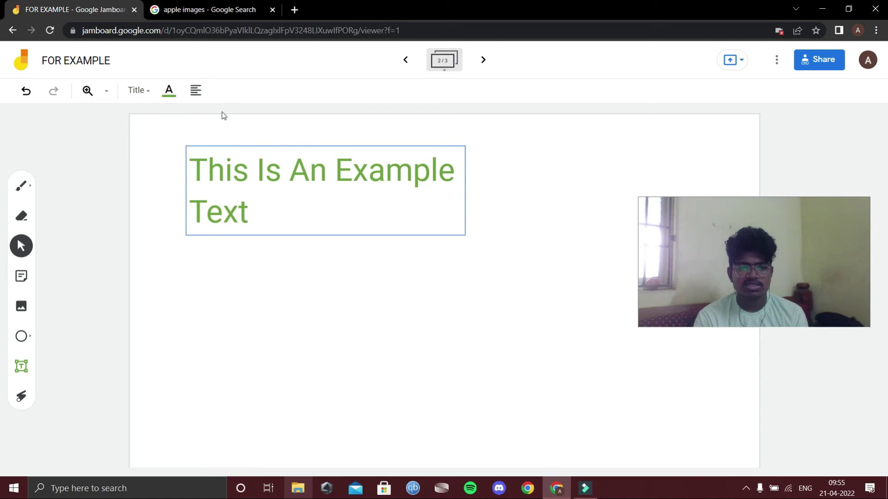
# - Enlarge the green Title-style text box proportionally across most of the frame's width
pyautogui.click(465, 213)
pyautogui.moveTo(464, 230); pyautogui.dragTo(707, 349)
pyautogui.click(133, 104)
pyautogui.click(329, 192)
# - Set the green text to the Normal style, then enlarge and widen its box so the text fits on one line
pyautogui.click(139, 89)
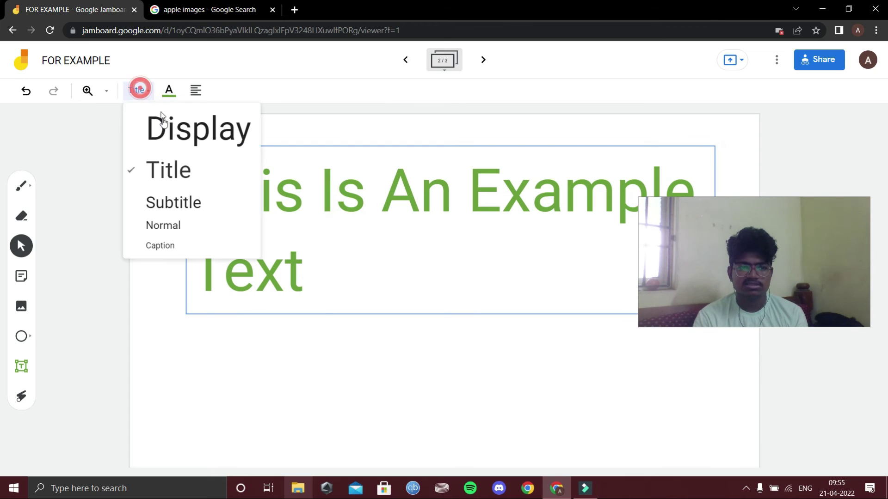
pyautogui.click(171, 225)
pyautogui.click(300, 182)
pyautogui.moveTo(459, 231); pyautogui.dragTo(600, 296)
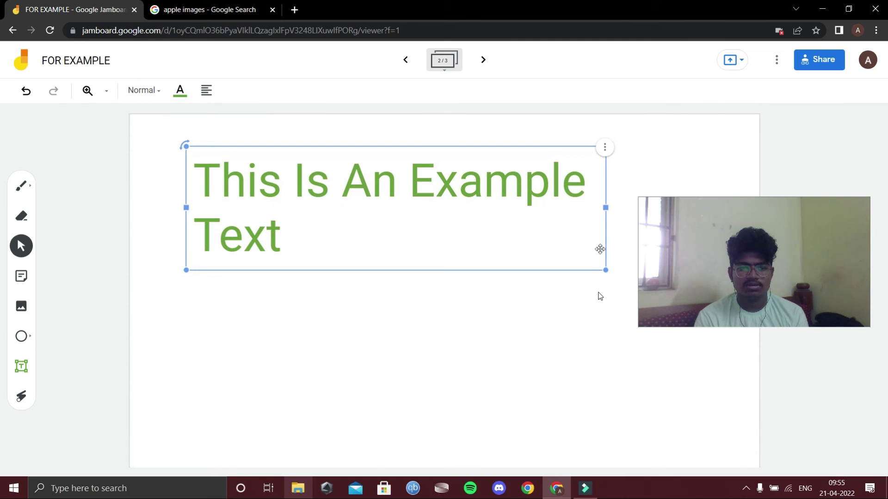
pyautogui.moveTo(605, 209); pyautogui.dragTo(740, 201)
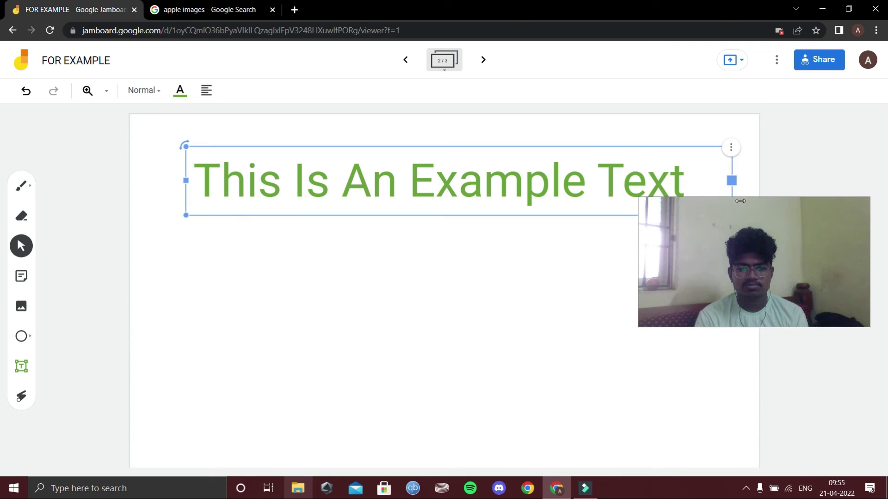
# - Move the green example text down to just above the middle of the frame
pyautogui.moveTo(511, 175); pyautogui.dragTo(489, 163)
pyautogui.moveTo(717, 248); pyautogui.dragTo(732, 334)
pyautogui.moveTo(550, 175); pyautogui.dragTo(572, 241)
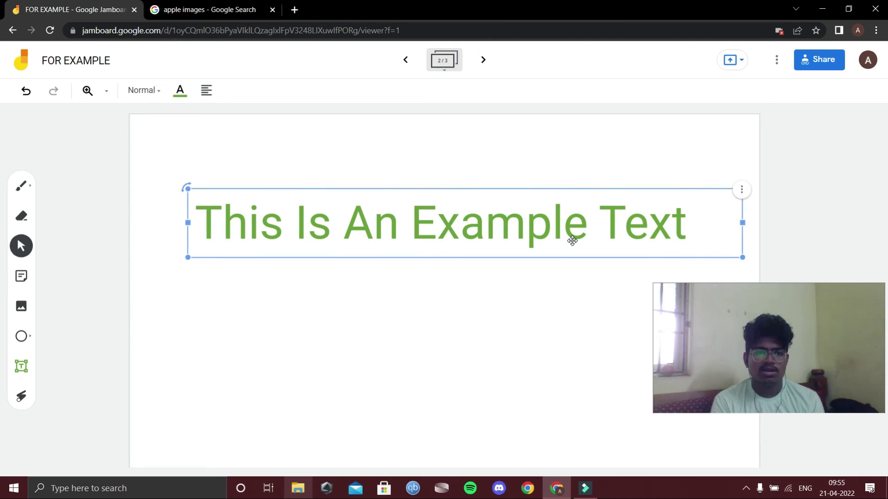
# - Centre-align the example text within its box and show the alignment options again
pyautogui.click(204, 92)
pyautogui.click(237, 116)
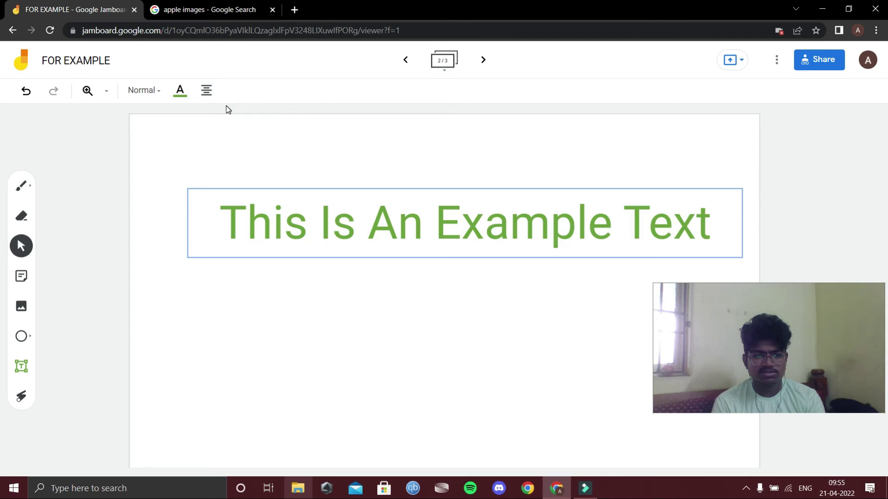
pyautogui.click(204, 91)
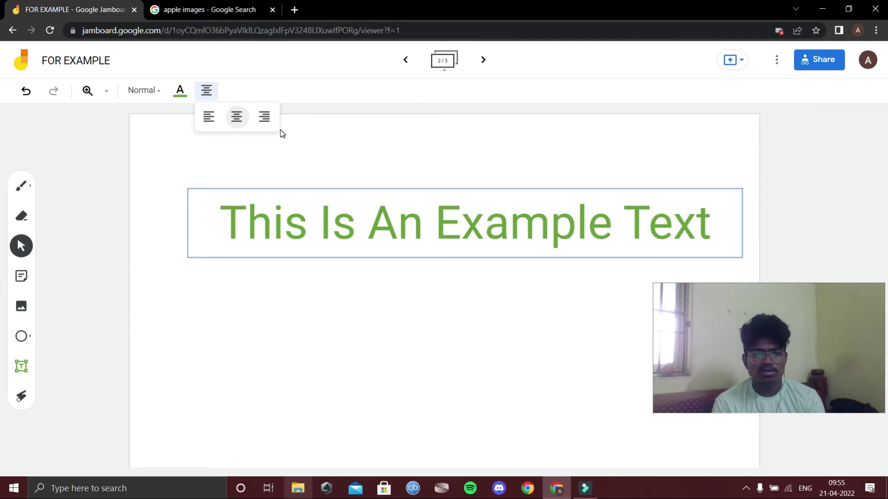
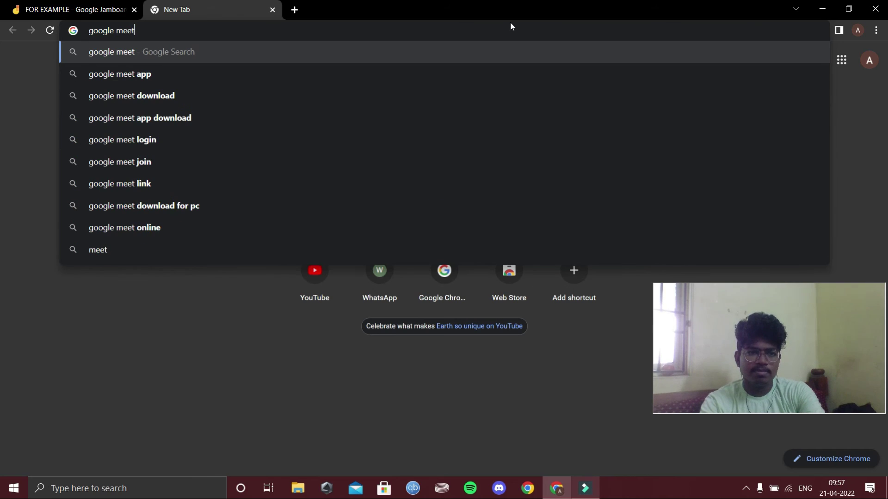
# - Search the web for "google meet", close the results tab and switch to a new blank browser tab
pyautogui.press('Return')
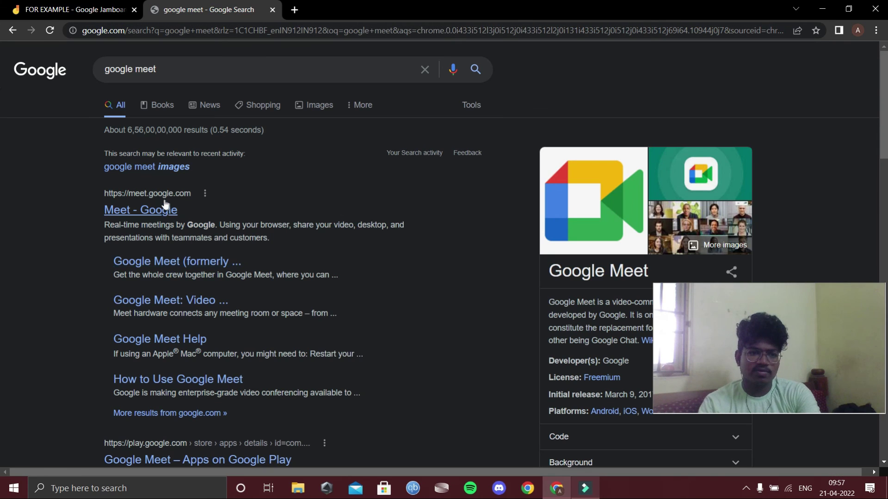
pyautogui.click(272, 10)
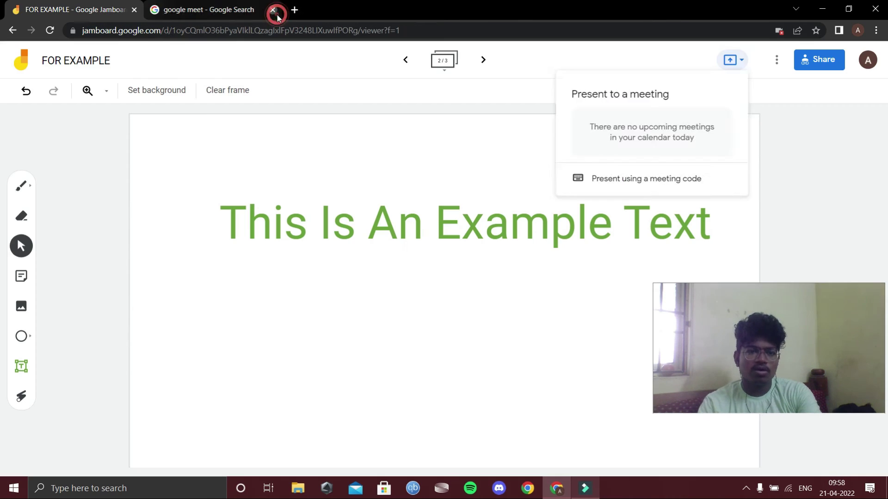
pyautogui.click(155, 9)
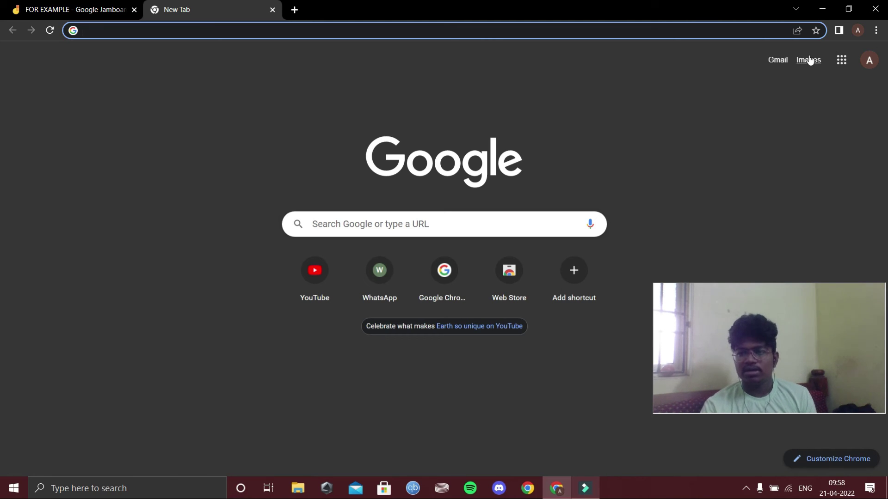
# - Browse the list of Google apps and open Google Meet from it
pyautogui.click(849, 61)
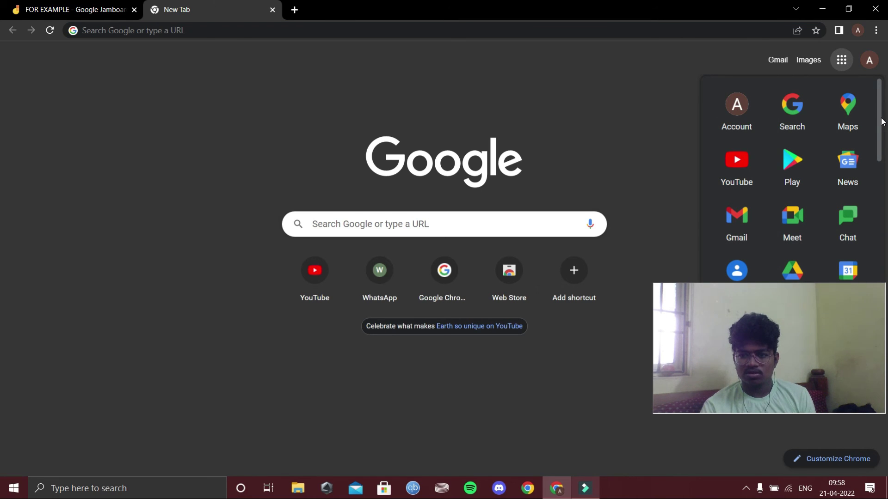
pyautogui.scroll(-1, 882, 122)
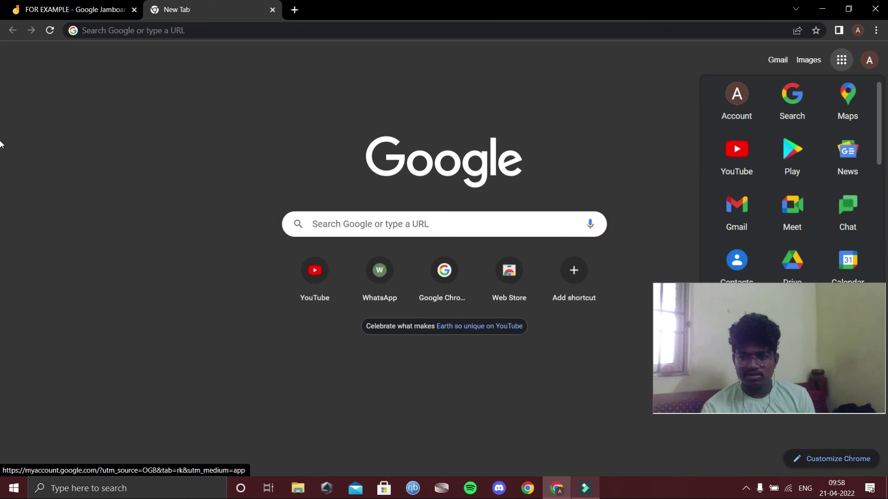
pyautogui.scroll(-3, 880, 153)
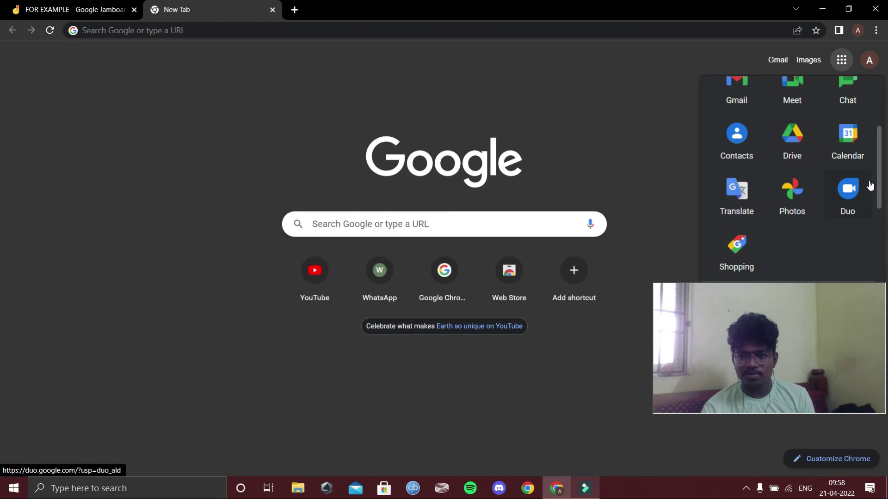
pyautogui.scroll(-4, 882, 182)
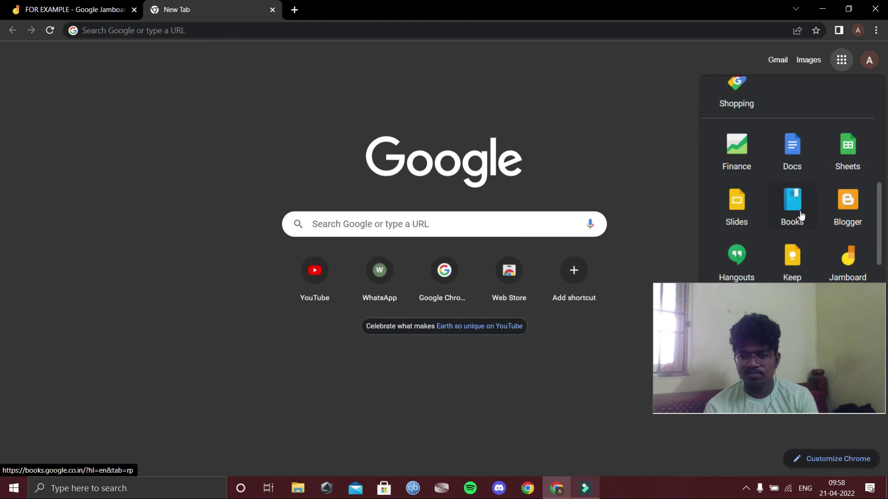
pyautogui.moveTo(879, 217); pyautogui.dragTo(882, 253)
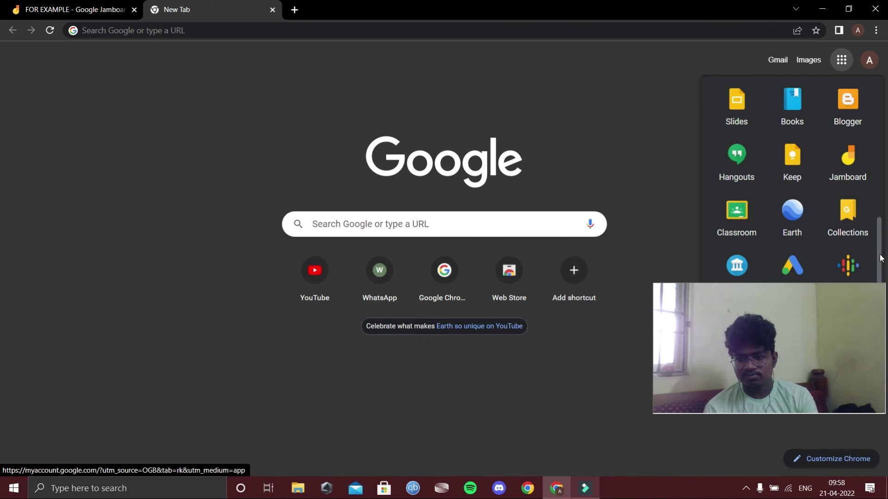
pyautogui.scroll(-3, 879, 258)
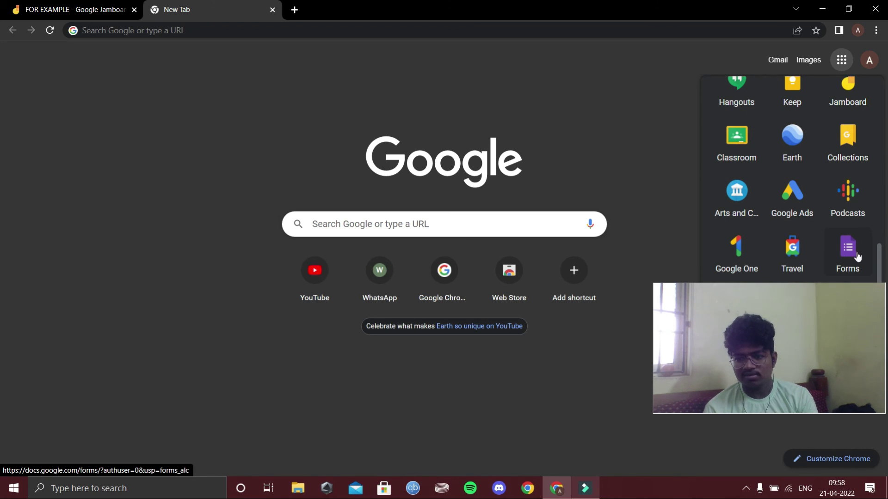
pyautogui.moveTo(880, 275); pyautogui.dragTo(883, 109)
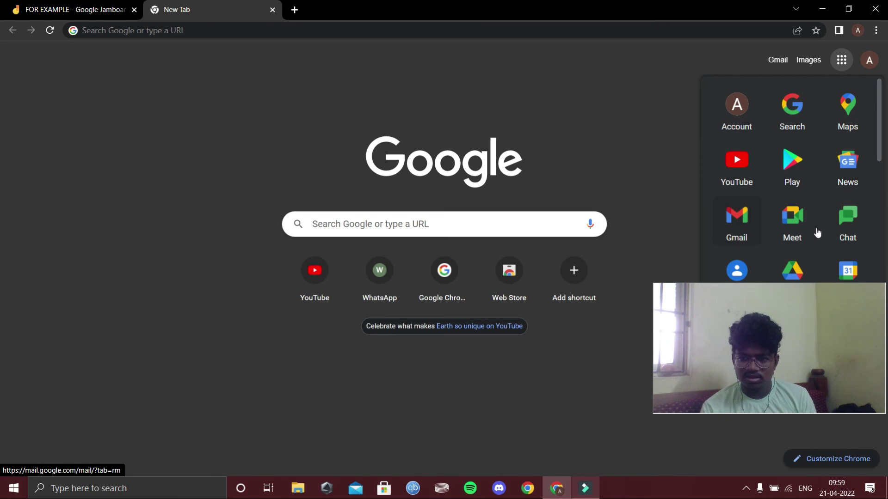
pyautogui.click(783, 221)
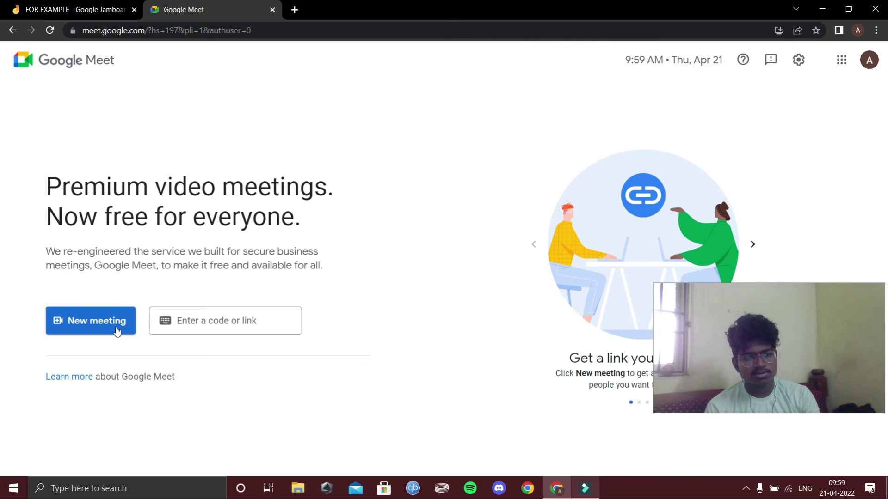
# - Check Jamboard's options for presenting to a meeting, and schedule a new Google Meet meeting in Google Calendar
pyautogui.click(96, 316)
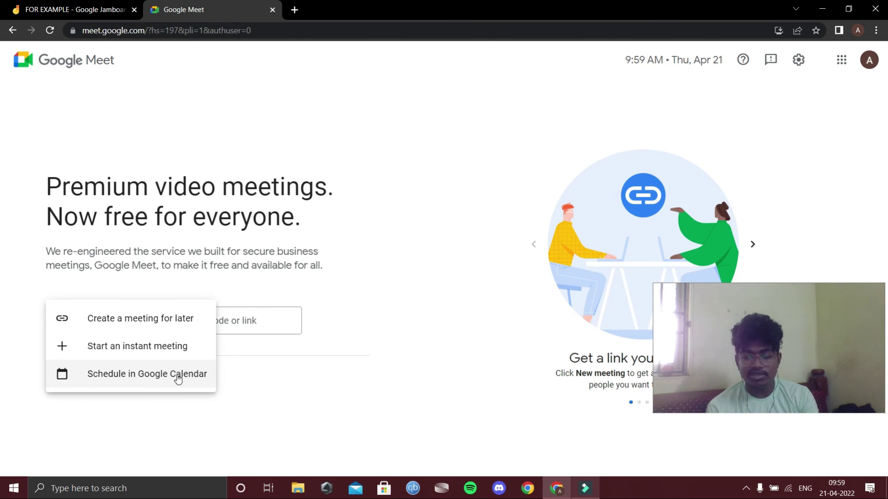
pyautogui.click(74, 9)
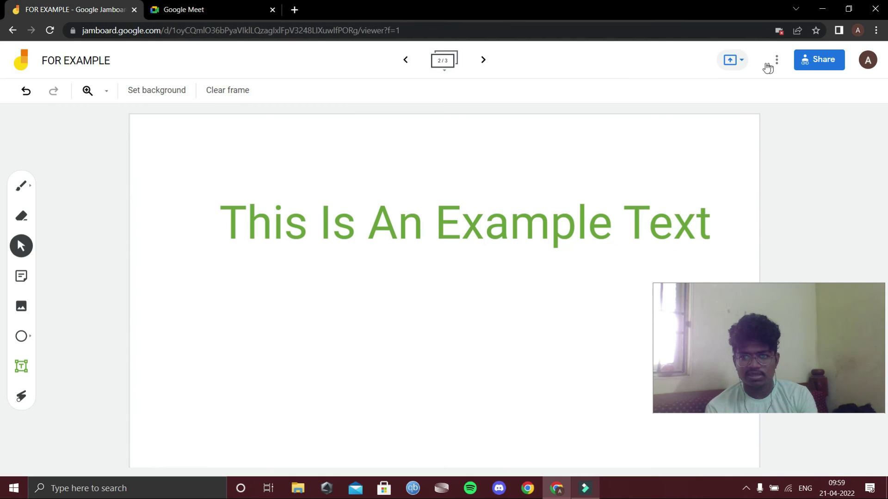
pyautogui.click(741, 60)
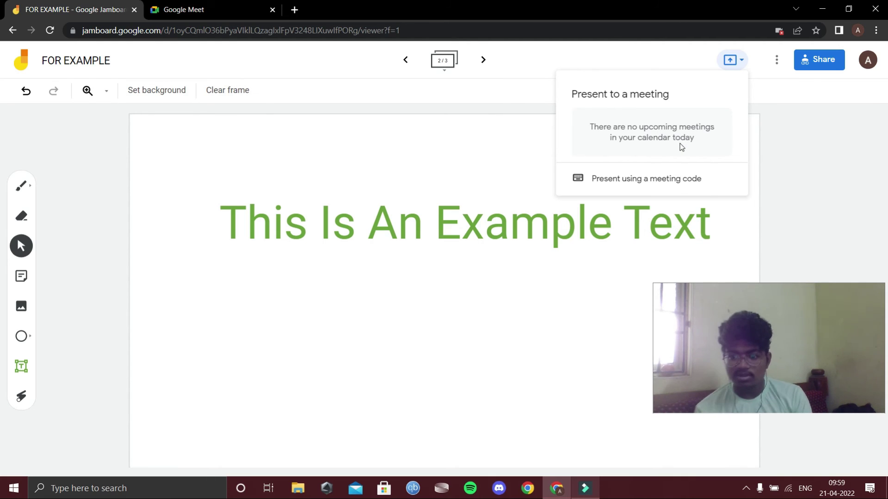
pyautogui.click(194, 9)
pyautogui.click(134, 378)
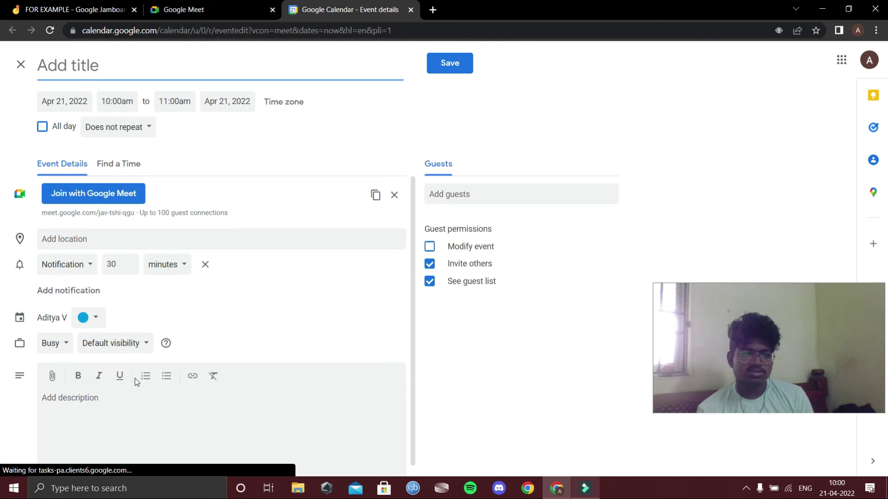
# - Title the new calendar event "Example Meet"
pyautogui.click(73, 74)
pyautogui.write('E')
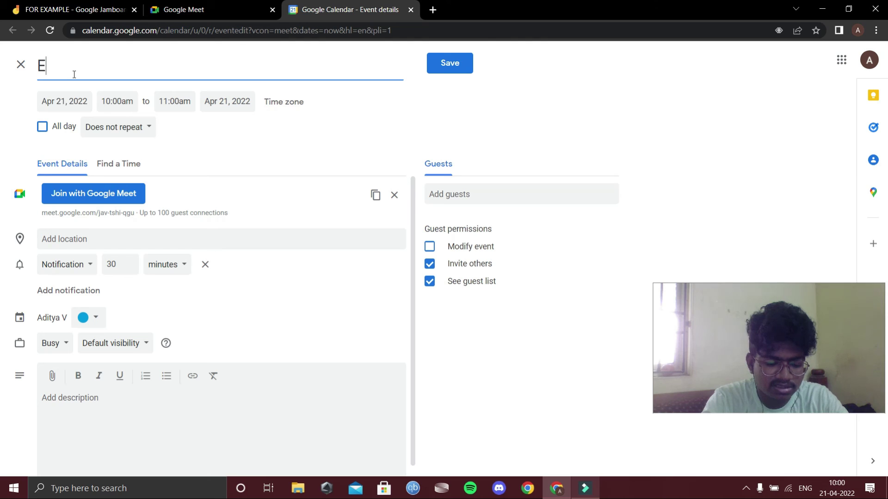
pyautogui.write('xa')
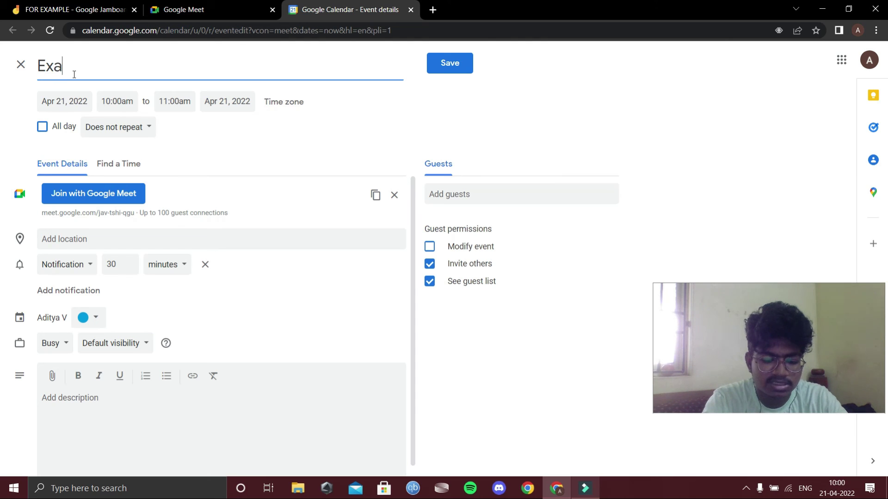
pyautogui.write('mple')
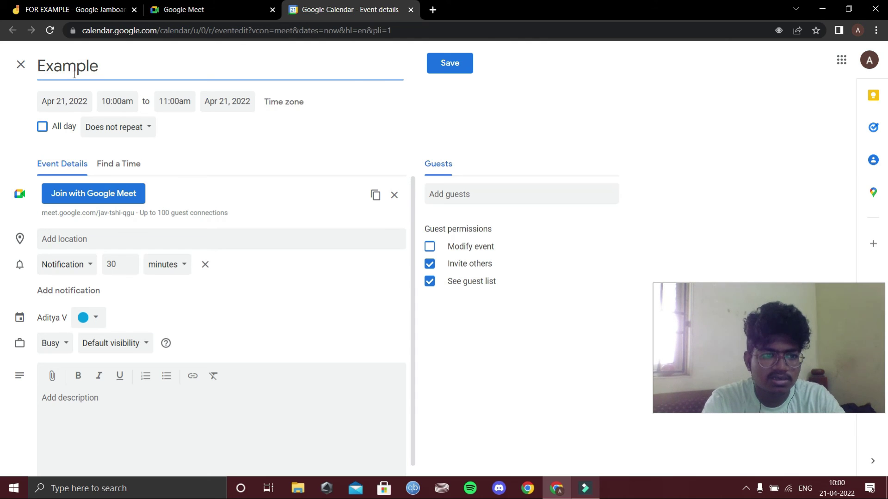
pyautogui.write(' Meet')
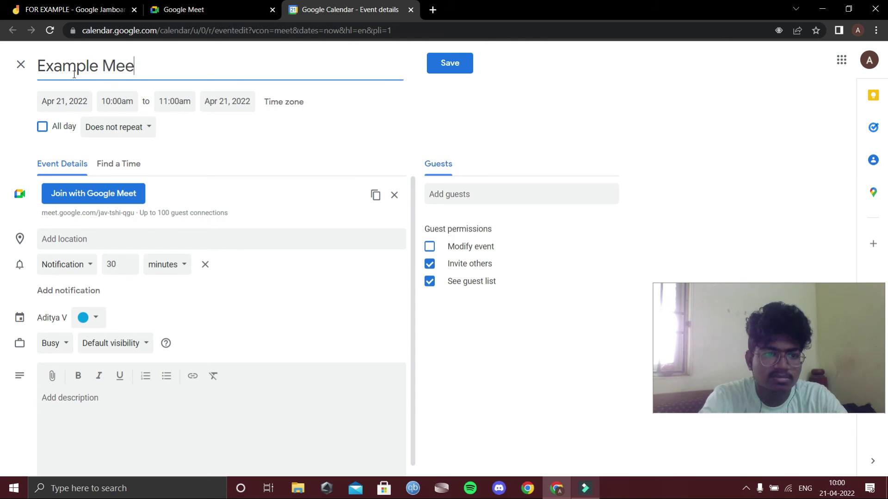
# - Set the event's date to Apr 23, 2022 and check the end date's calendar
pyautogui.click(108, 101)
pyautogui.click(71, 104)
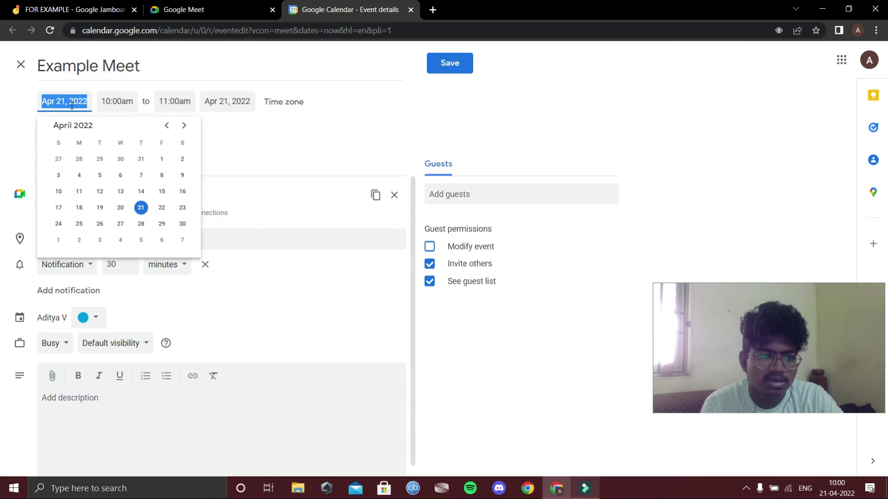
pyautogui.click(182, 207)
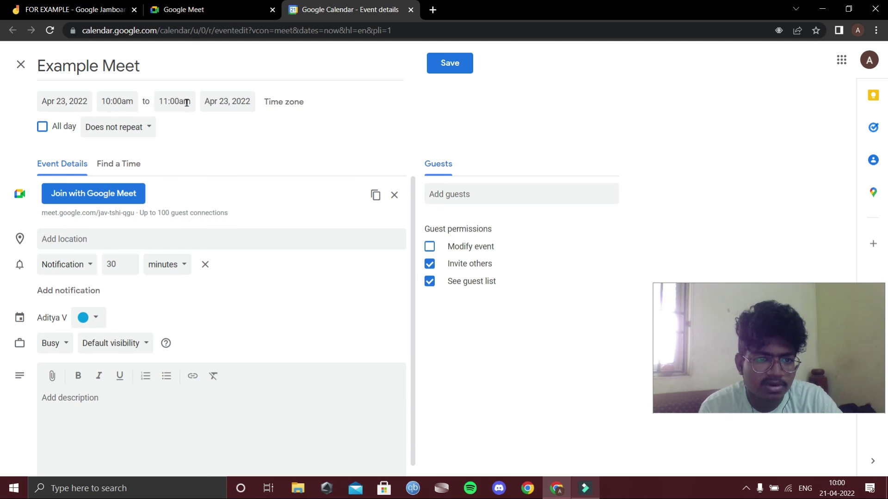
pyautogui.click(224, 104)
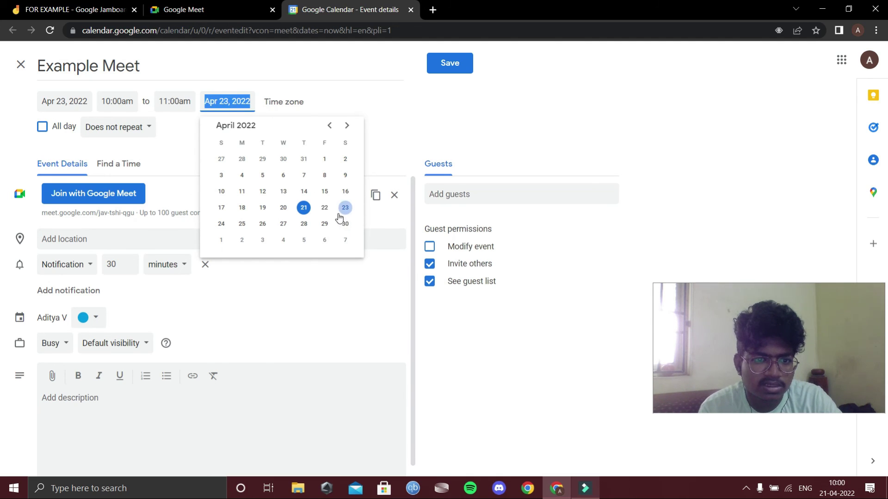
pyautogui.click(171, 157)
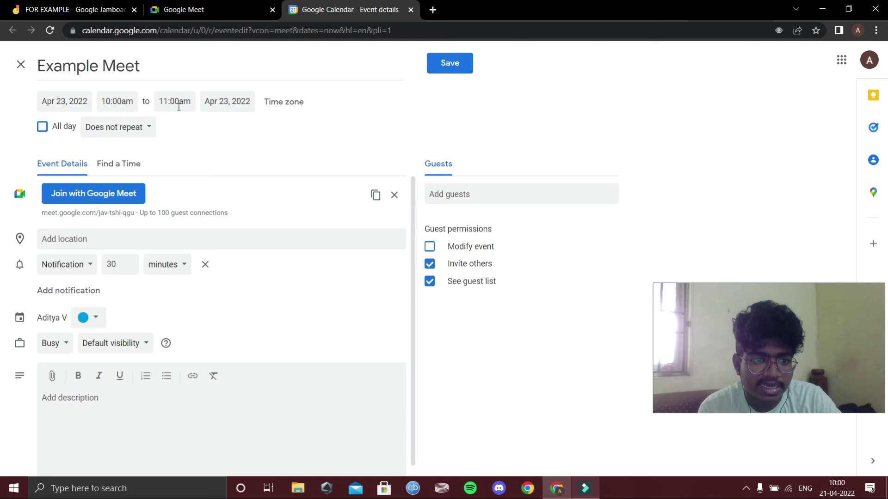
# - Set the event to run from 9:30am to 10:00am
pyautogui.click(117, 100)
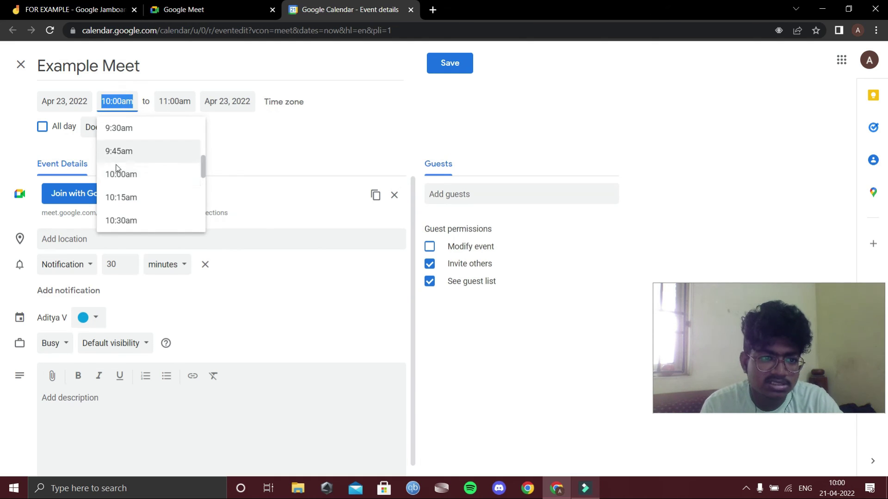
pyautogui.click(181, 137)
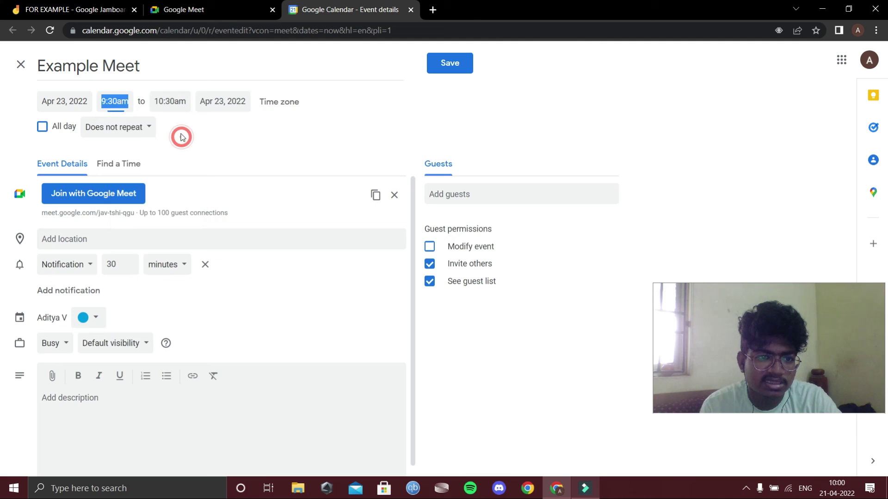
pyautogui.click(174, 101)
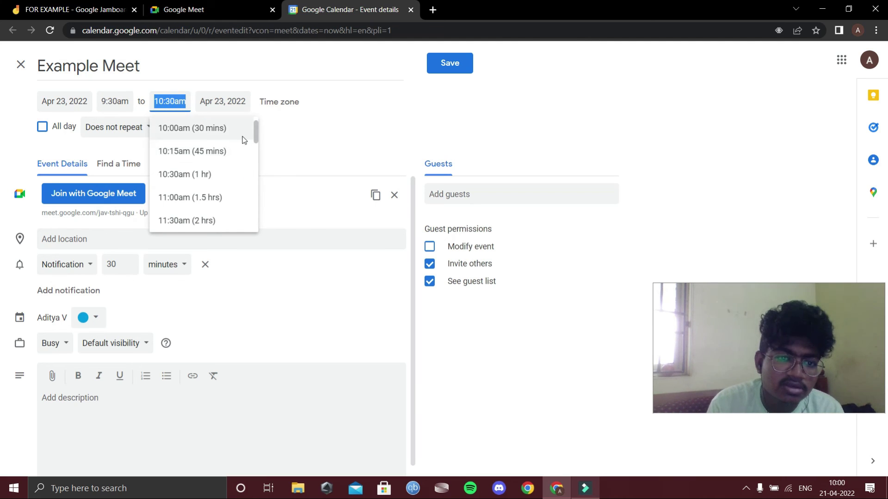
pyautogui.moveTo(256, 139)
pyautogui.mouseDown()
pyautogui.moveTo(255, 149)
pyautogui.moveTo(254, 137)
pyautogui.mouseUp()
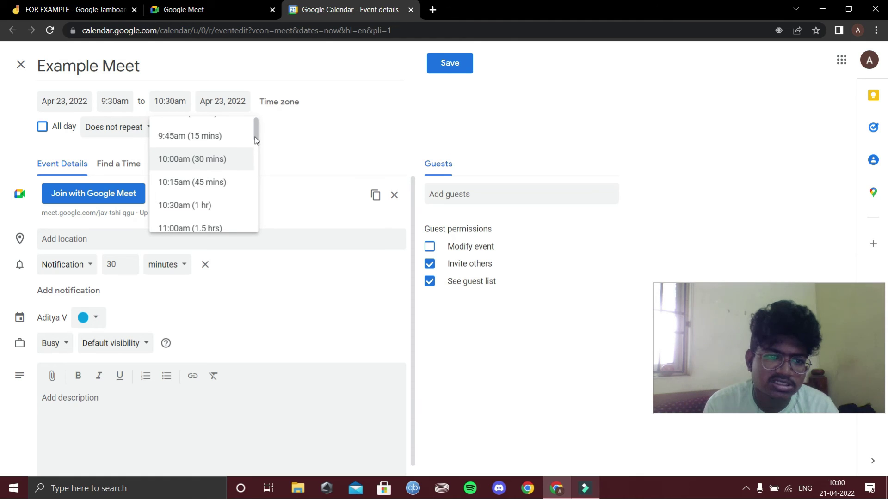
pyautogui.click(200, 159)
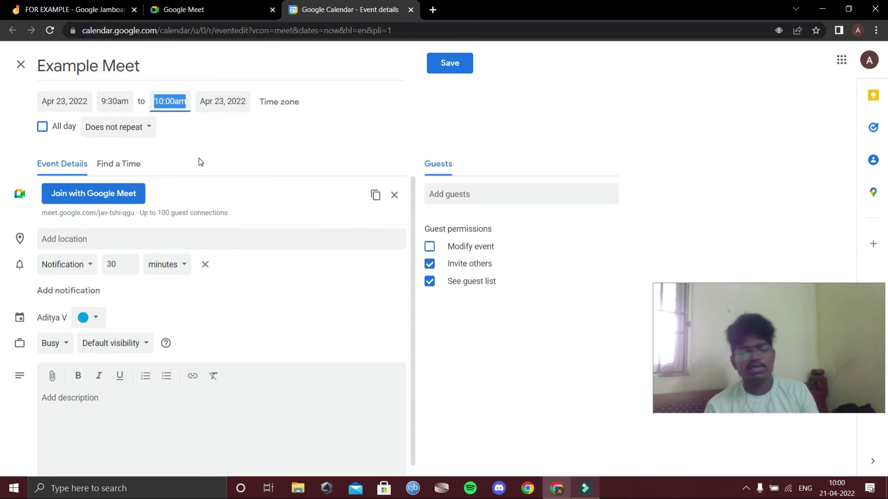
# - Apply the India Standard Time - Kolkata time zone to the event and choose "Does not repeat" as its recurrence
pyautogui.click(282, 103)
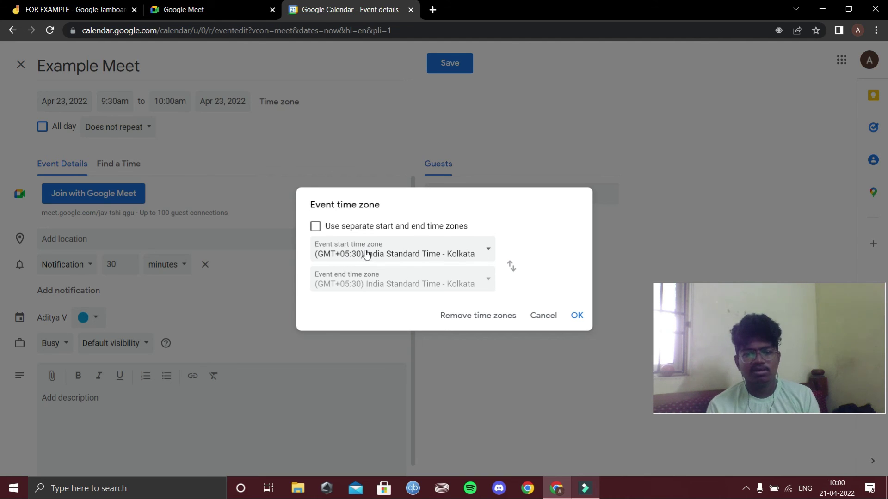
pyautogui.click(577, 317)
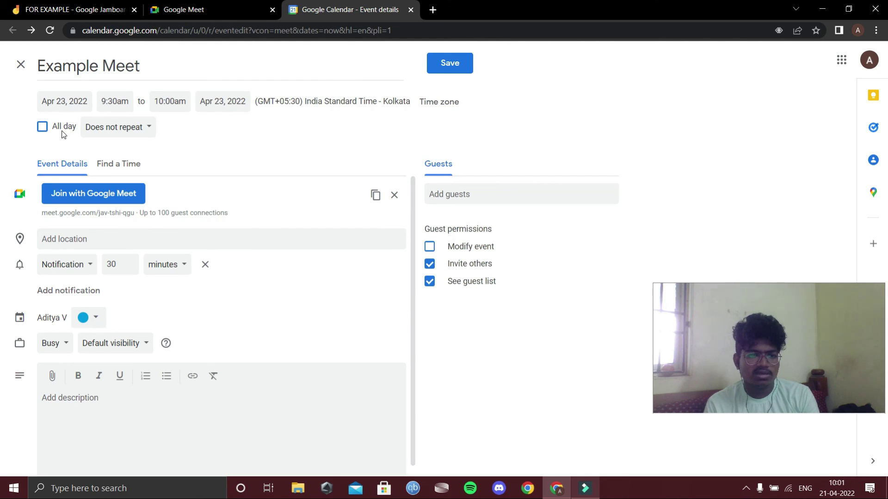
pyautogui.click(123, 139)
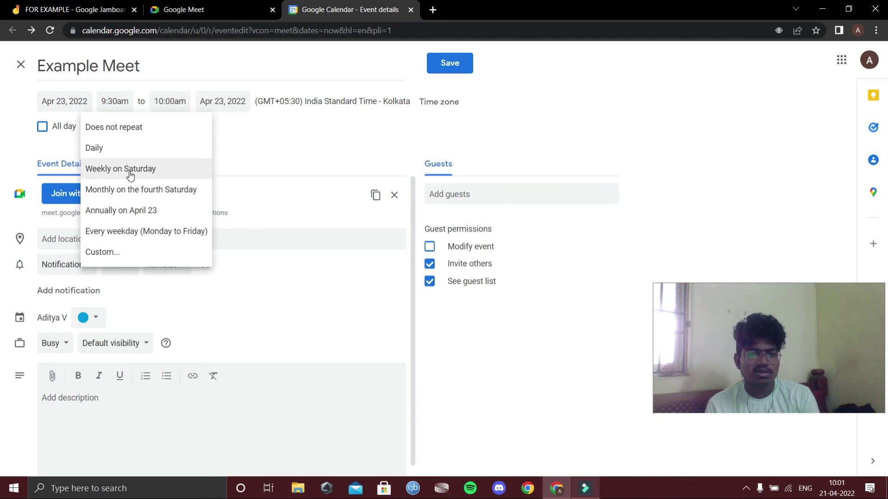
pyautogui.click(129, 128)
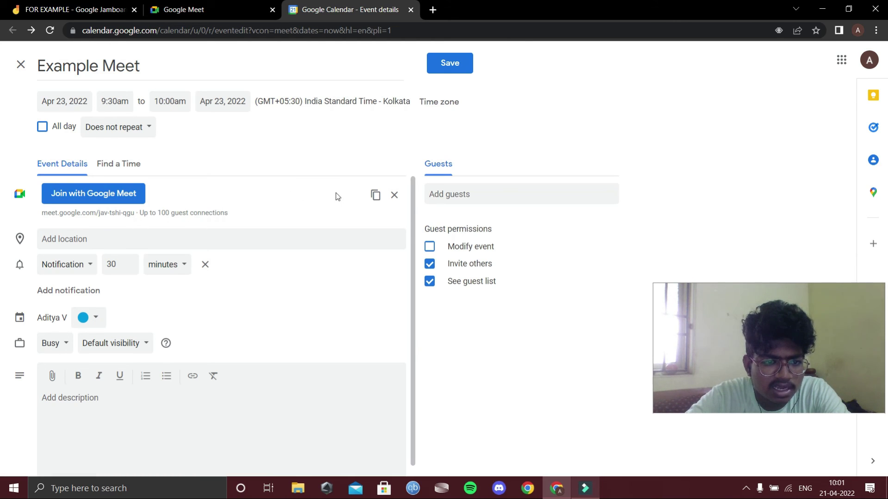
# - Copy the event's Google Meet joining information and save the event without a location
pyautogui.click(375, 194)
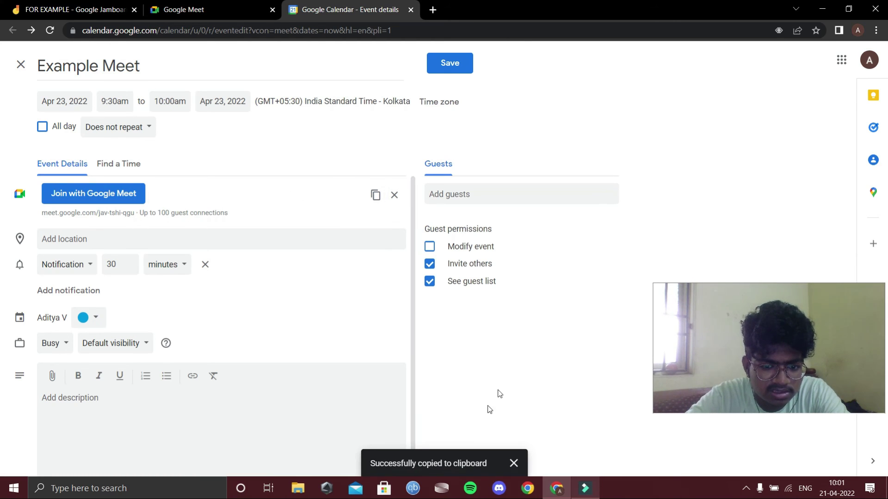
pyautogui.click(221, 237)
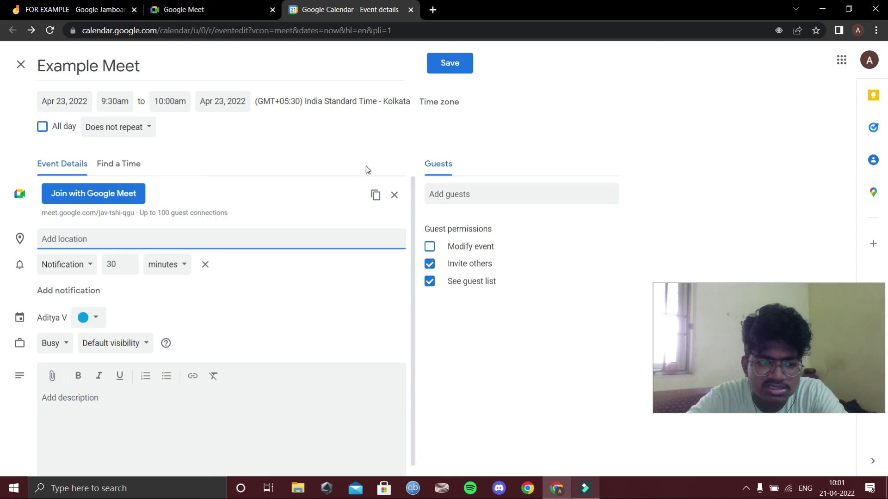
pyautogui.click(443, 66)
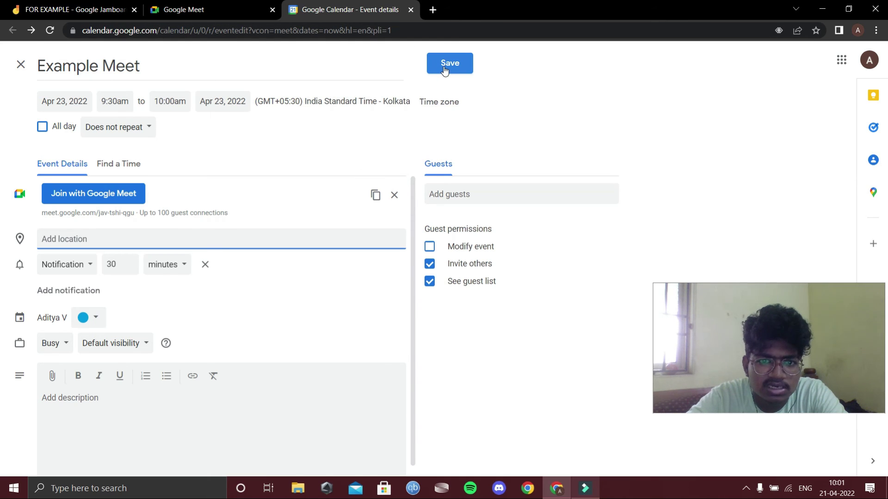